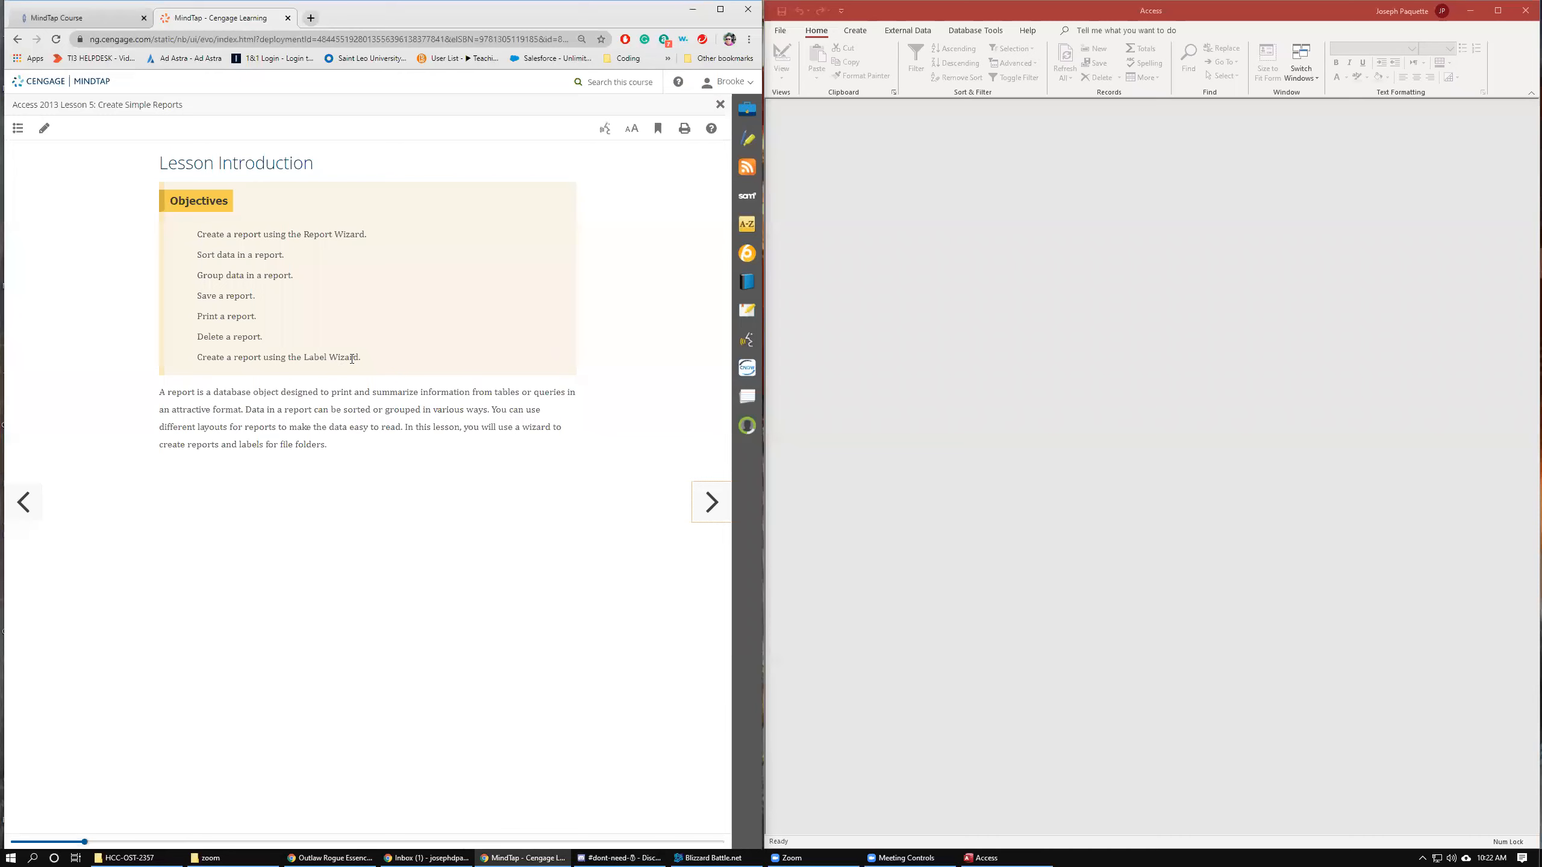
Advance the lesson to section 5-3, Drill 1, and download its Access data file
{"action": "left_click", "coordinate": [709, 509]}
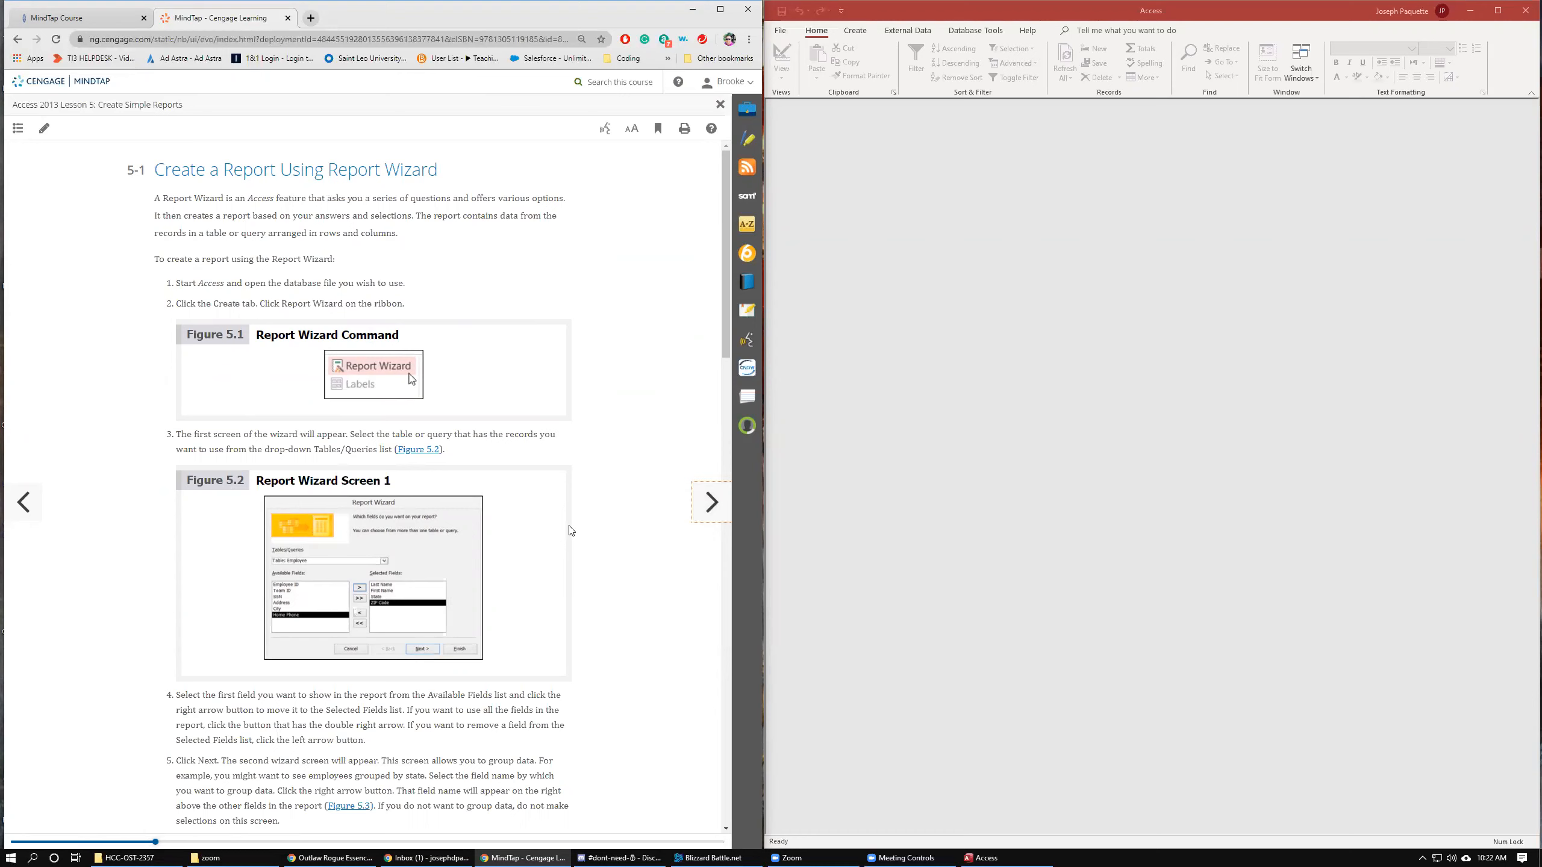
{"action": "left_click", "coordinate": [709, 503]}
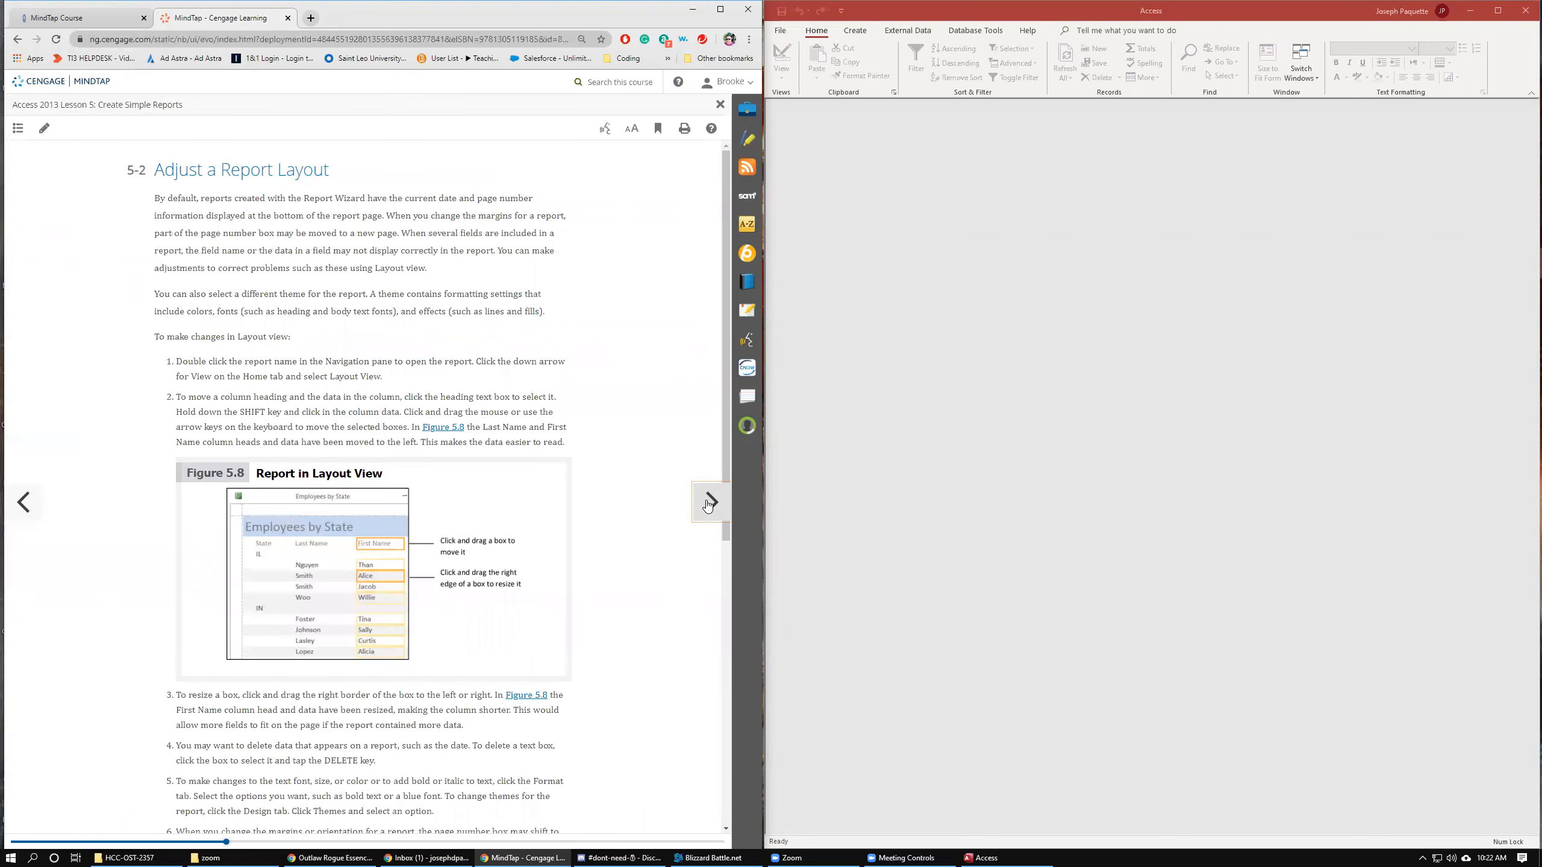
{"action": "left_click", "coordinate": [709, 503]}
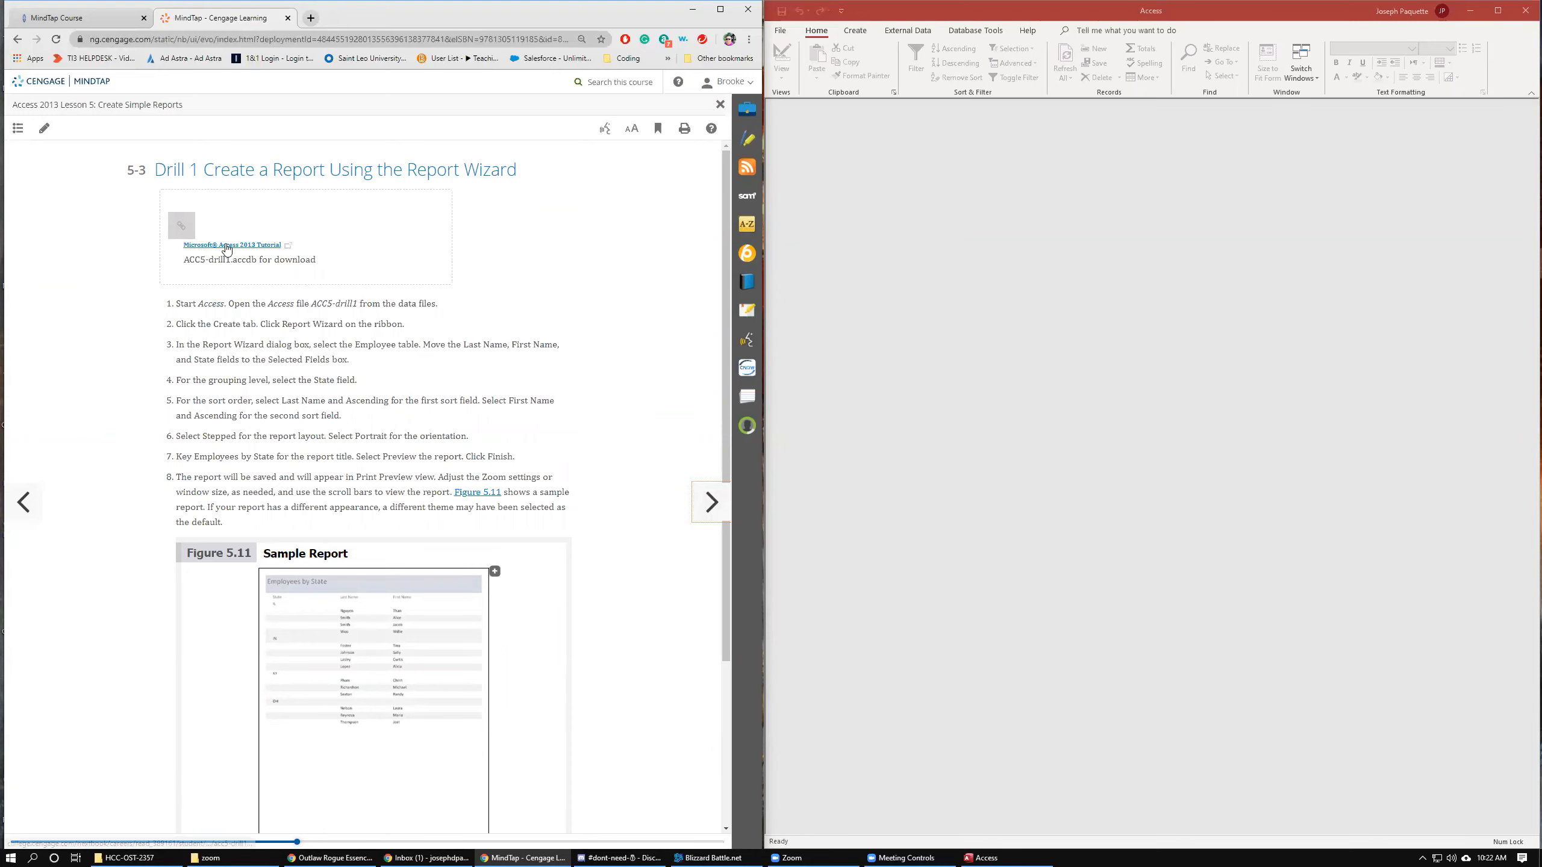
{"action": "left_click", "coordinate": [227, 245]}
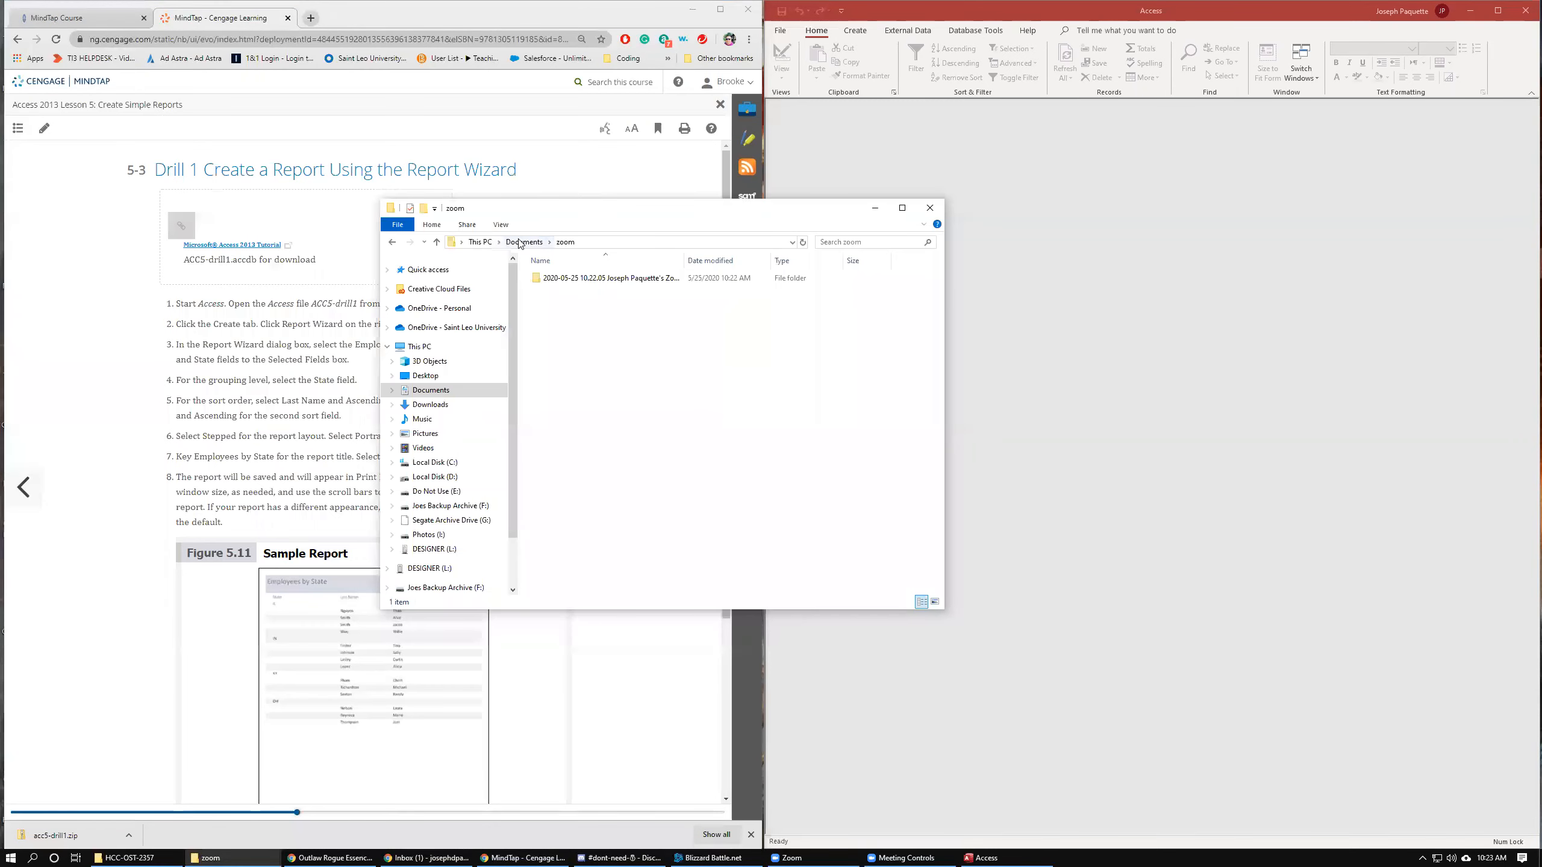
In File Explorer, extract acc5-drill1.zip from the Downloads folder to D:\HCC-OST-2357 and minimize the Downloads window
{"action": "left_click", "coordinate": [521, 243]}
{"action": "left_click", "coordinate": [425, 405]}
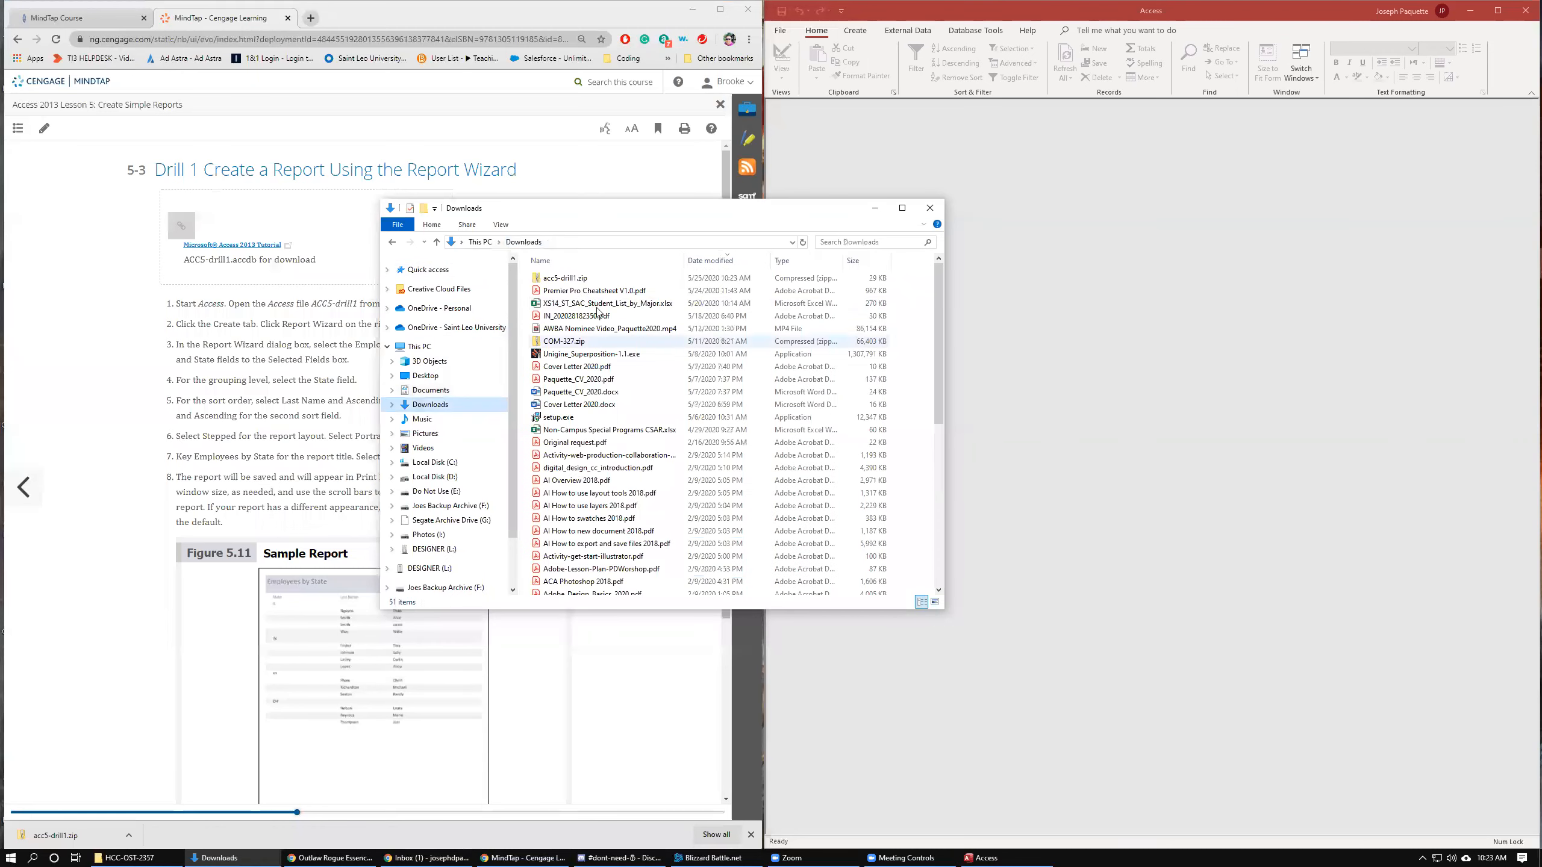
{"action": "left_click", "coordinate": [566, 278]}
{"action": "right_click", "coordinate": [566, 279]}
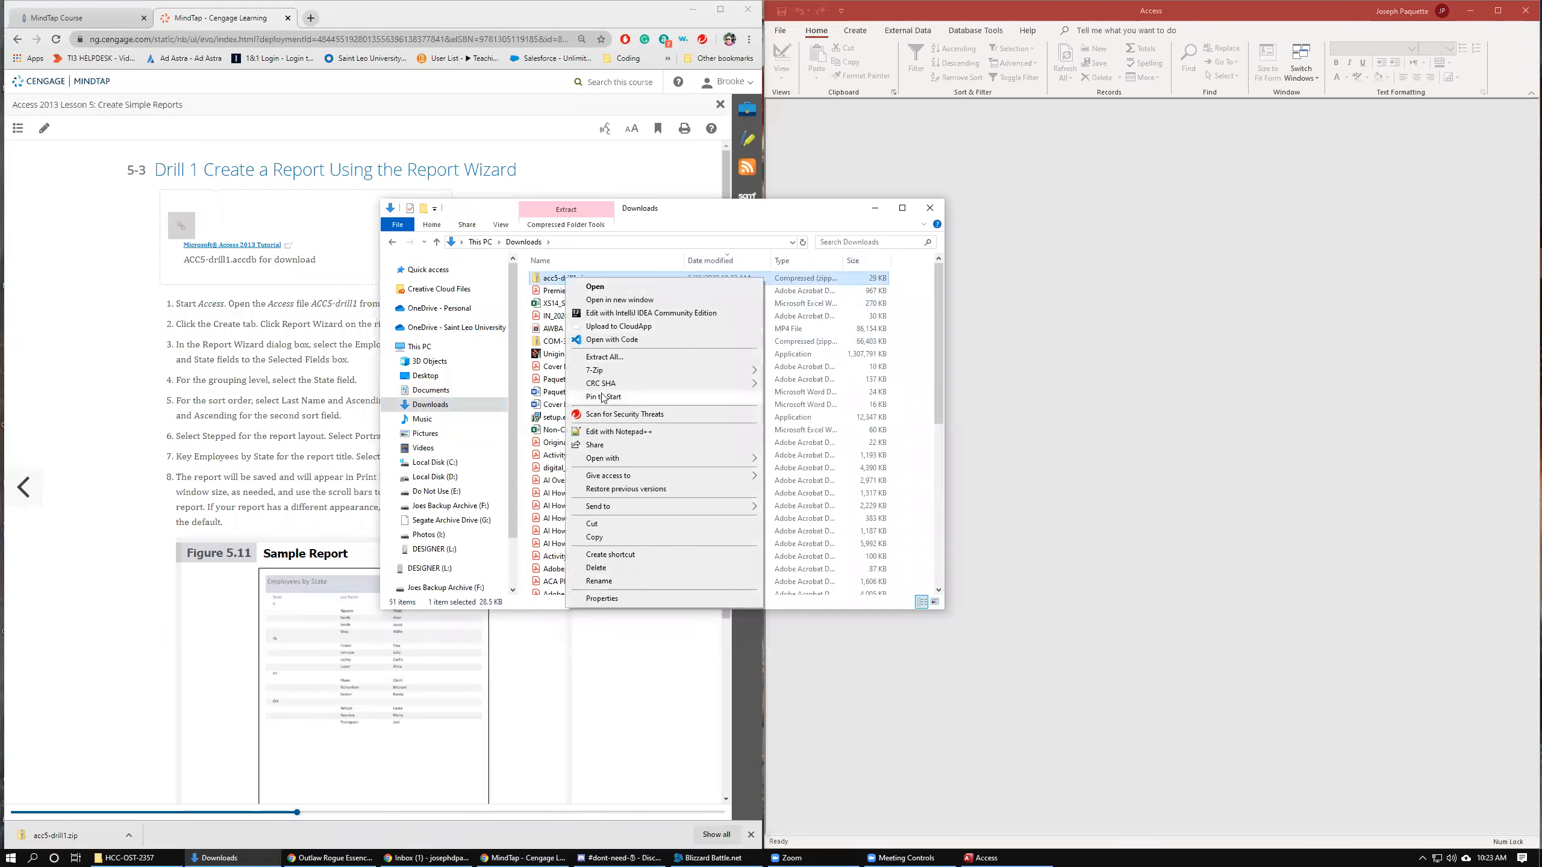
{"action": "left_click", "coordinate": [637, 380]}
{"action": "left_click", "coordinate": [900, 380]}
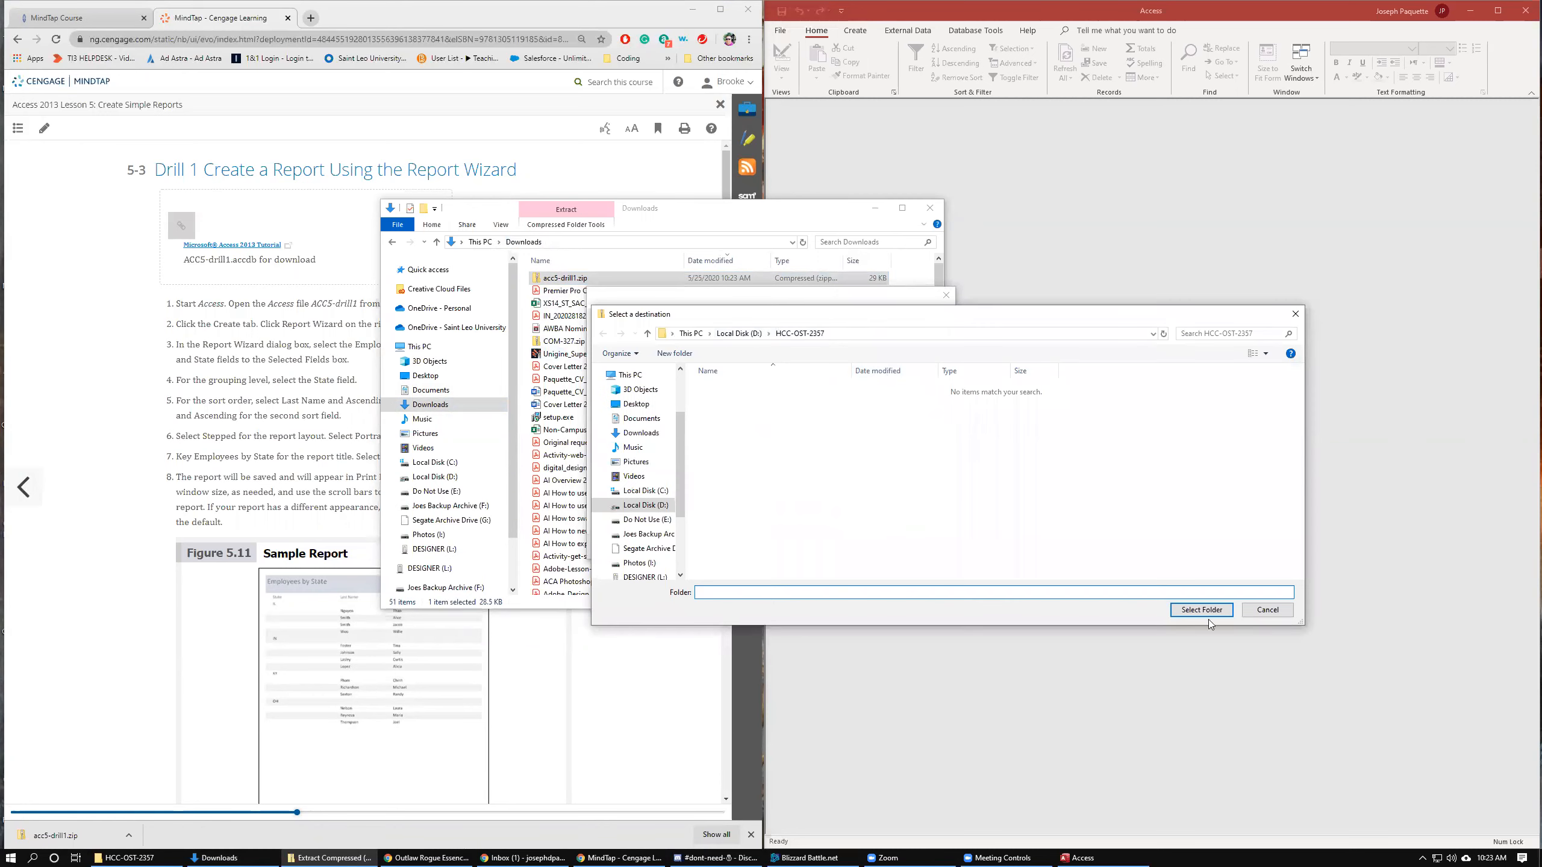
{"action": "left_click", "coordinate": [1215, 619]}
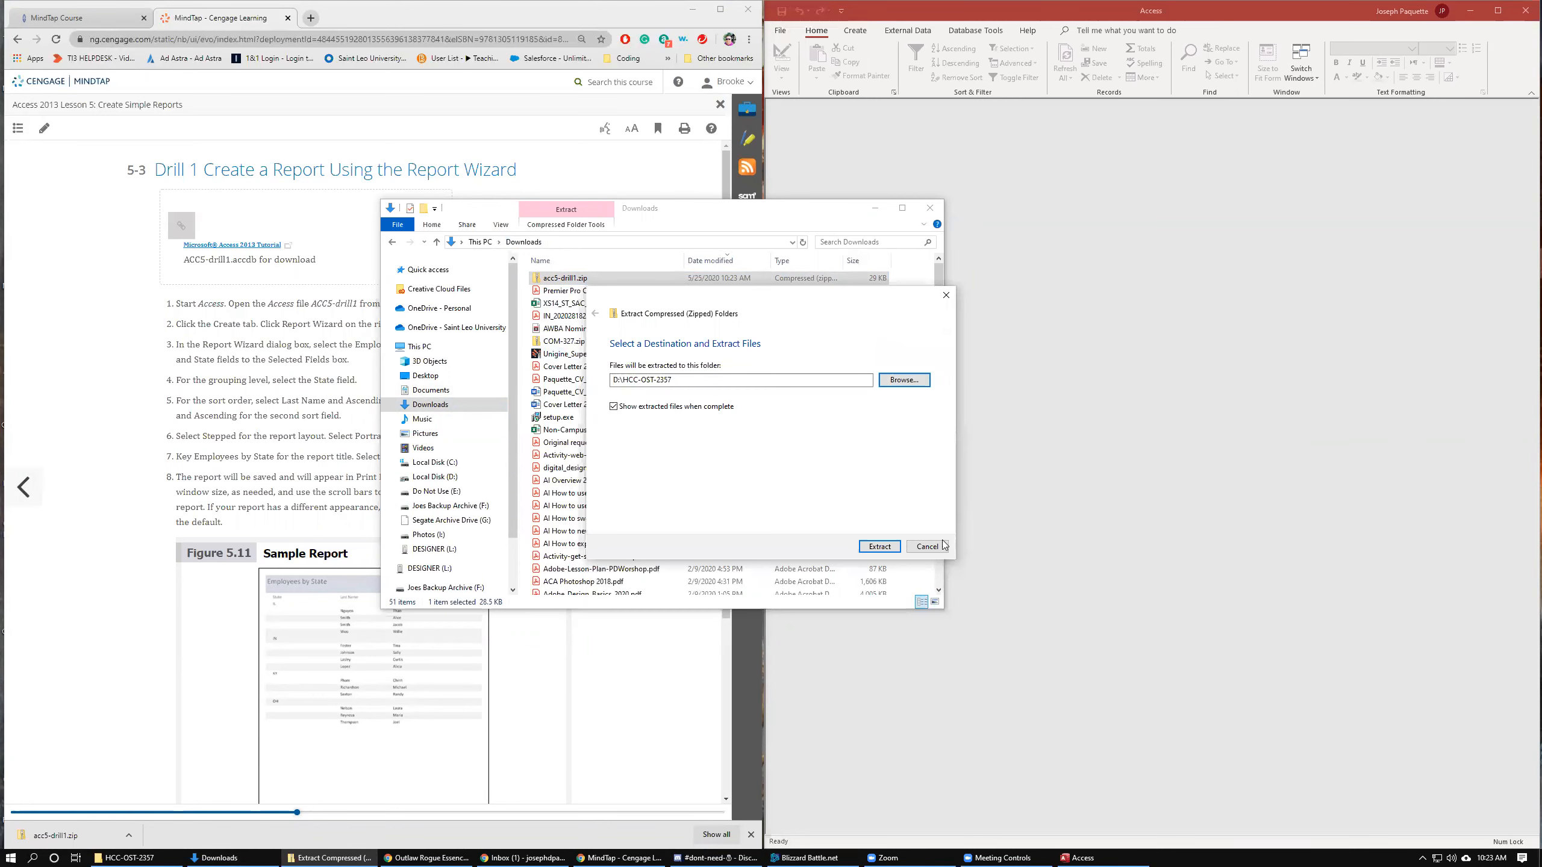
{"action": "left_click", "coordinate": [878, 546]}
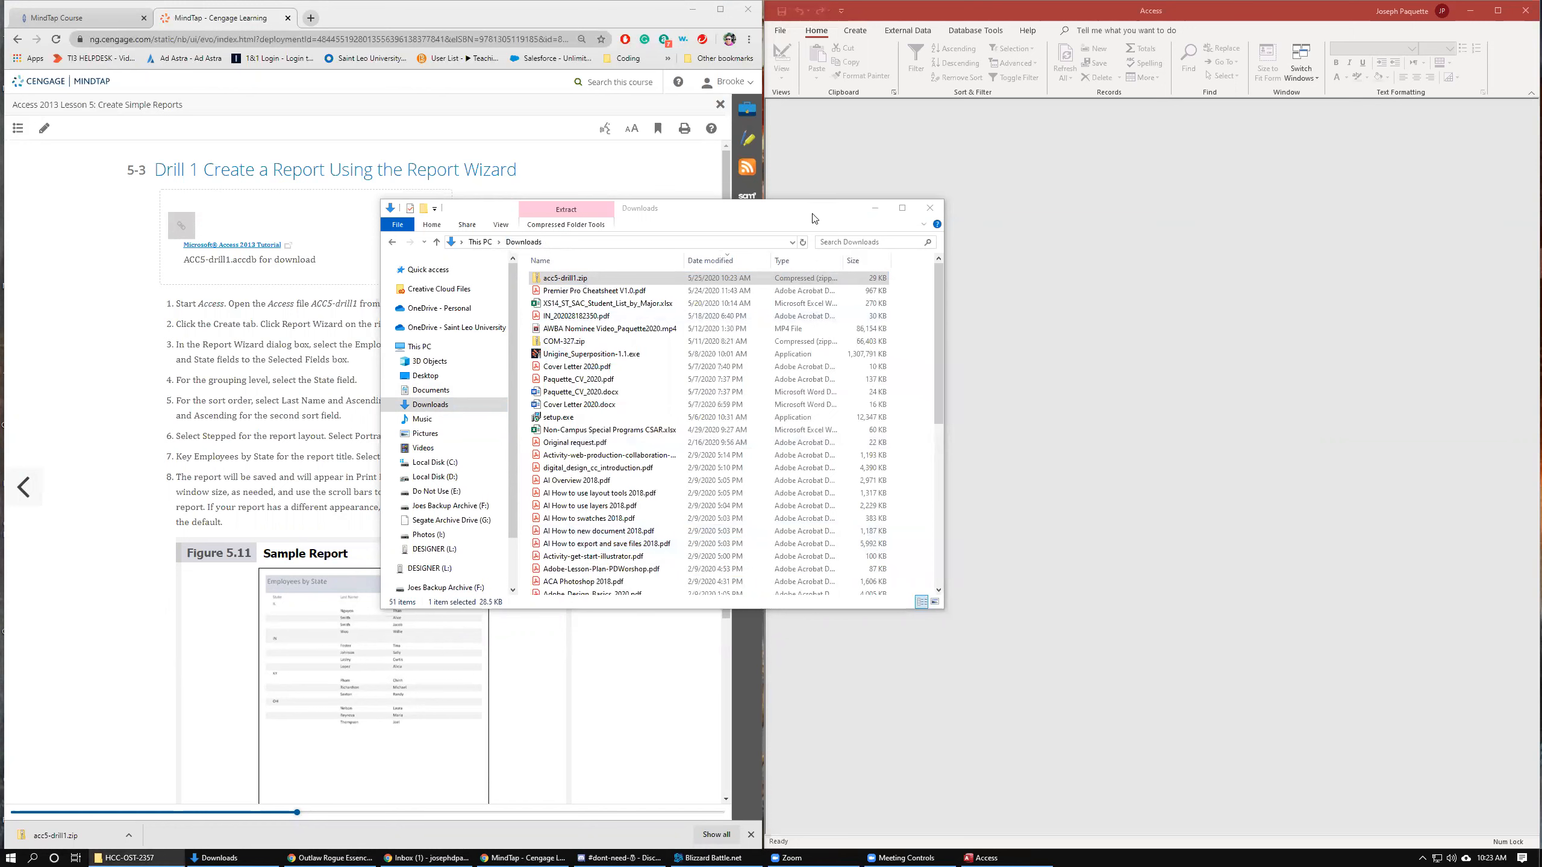
{"action": "left_click", "coordinate": [875, 208]}
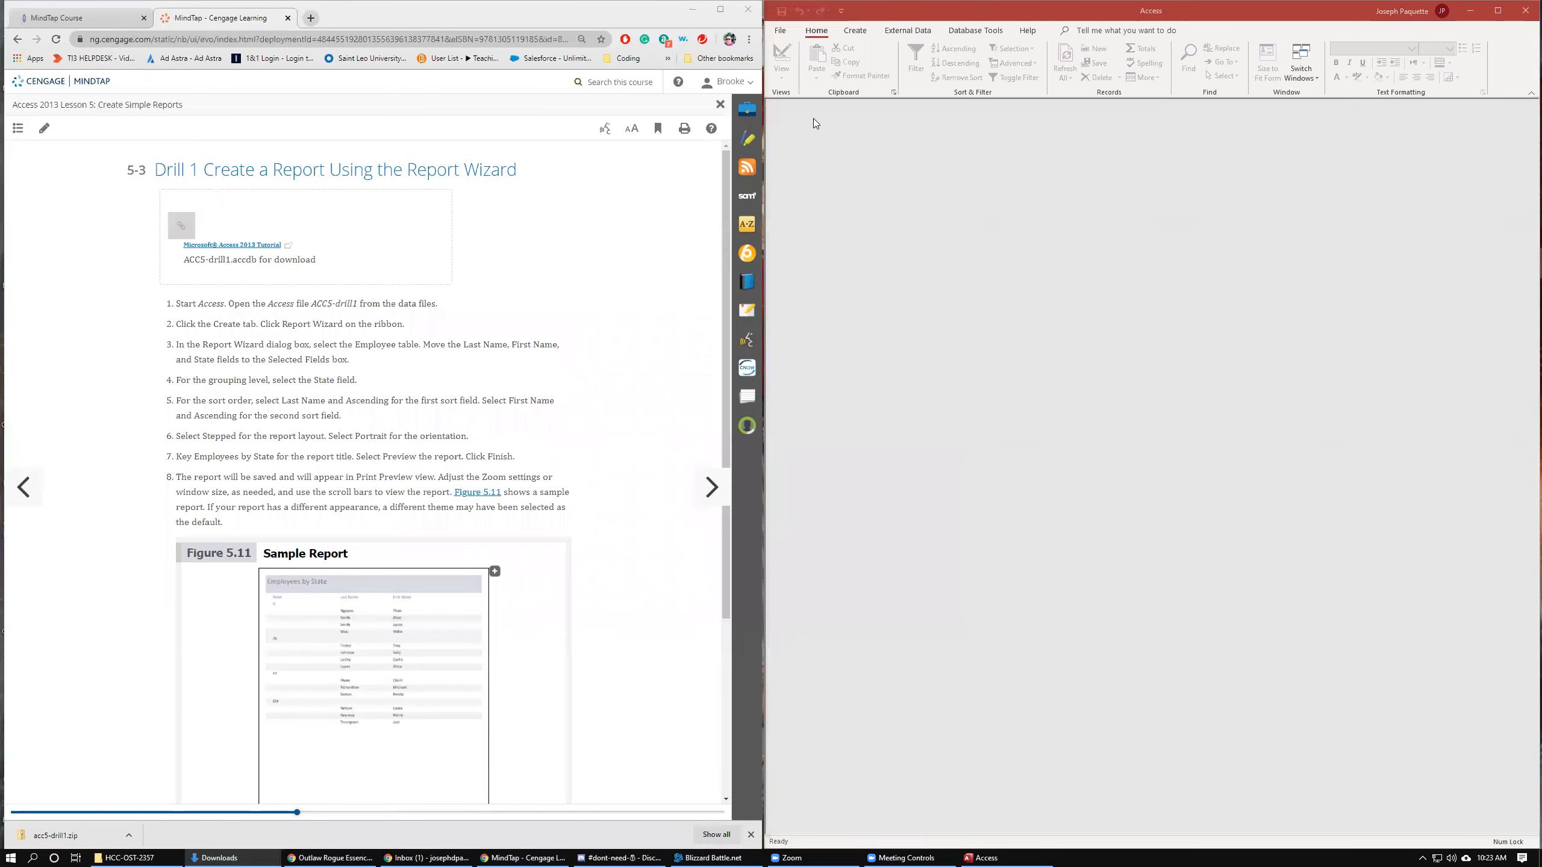
Switch to Access and open the acc5-drill1.accdb database from the HCC-OST-2357 folder
{"action": "left_click", "coordinate": [780, 33]}
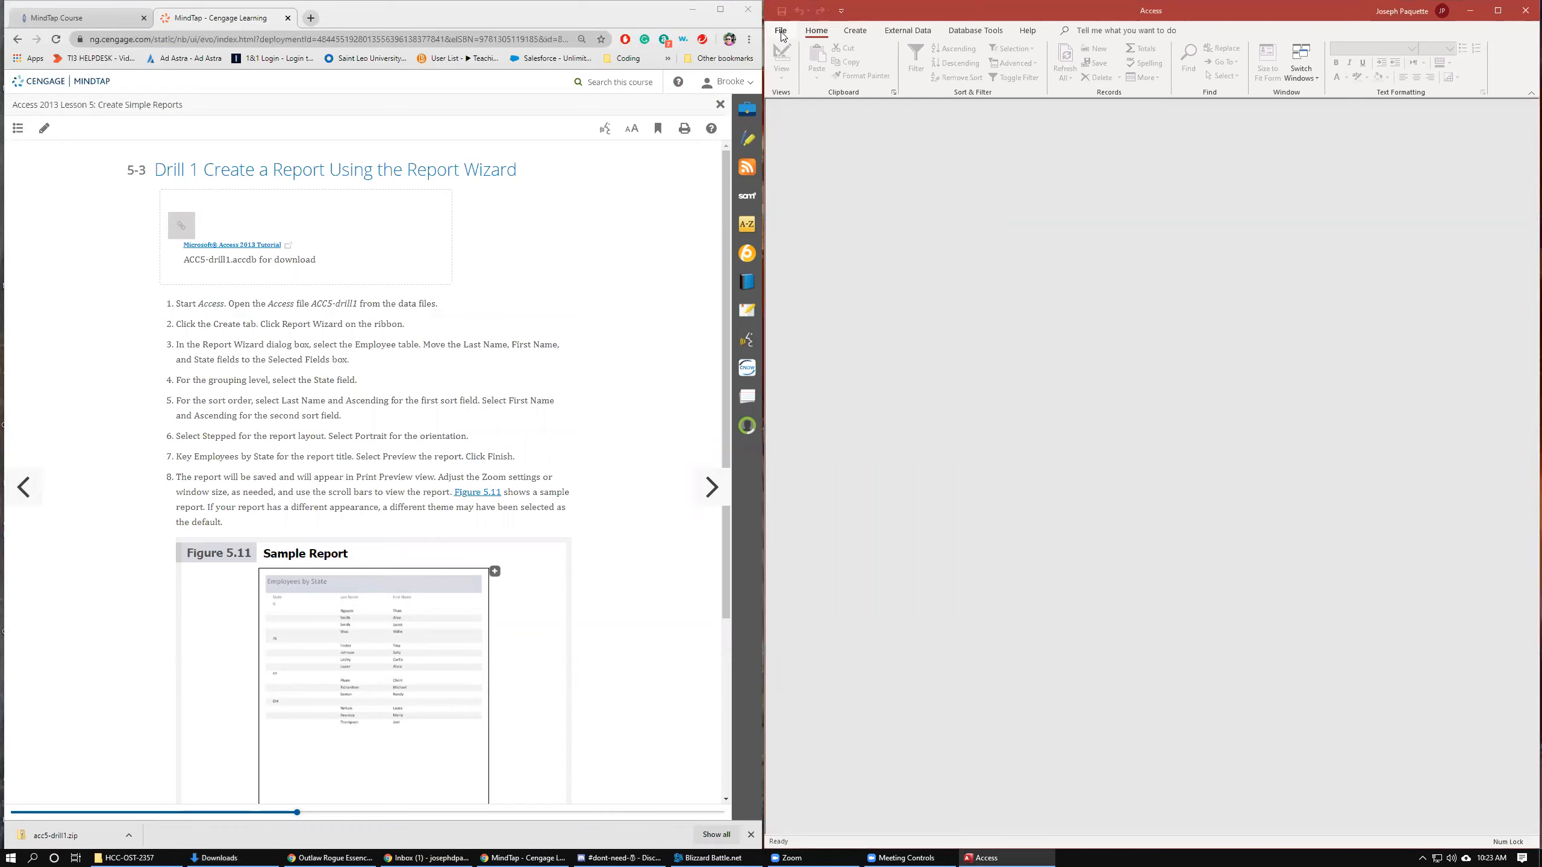
{"action": "left_click", "coordinate": [799, 109]}
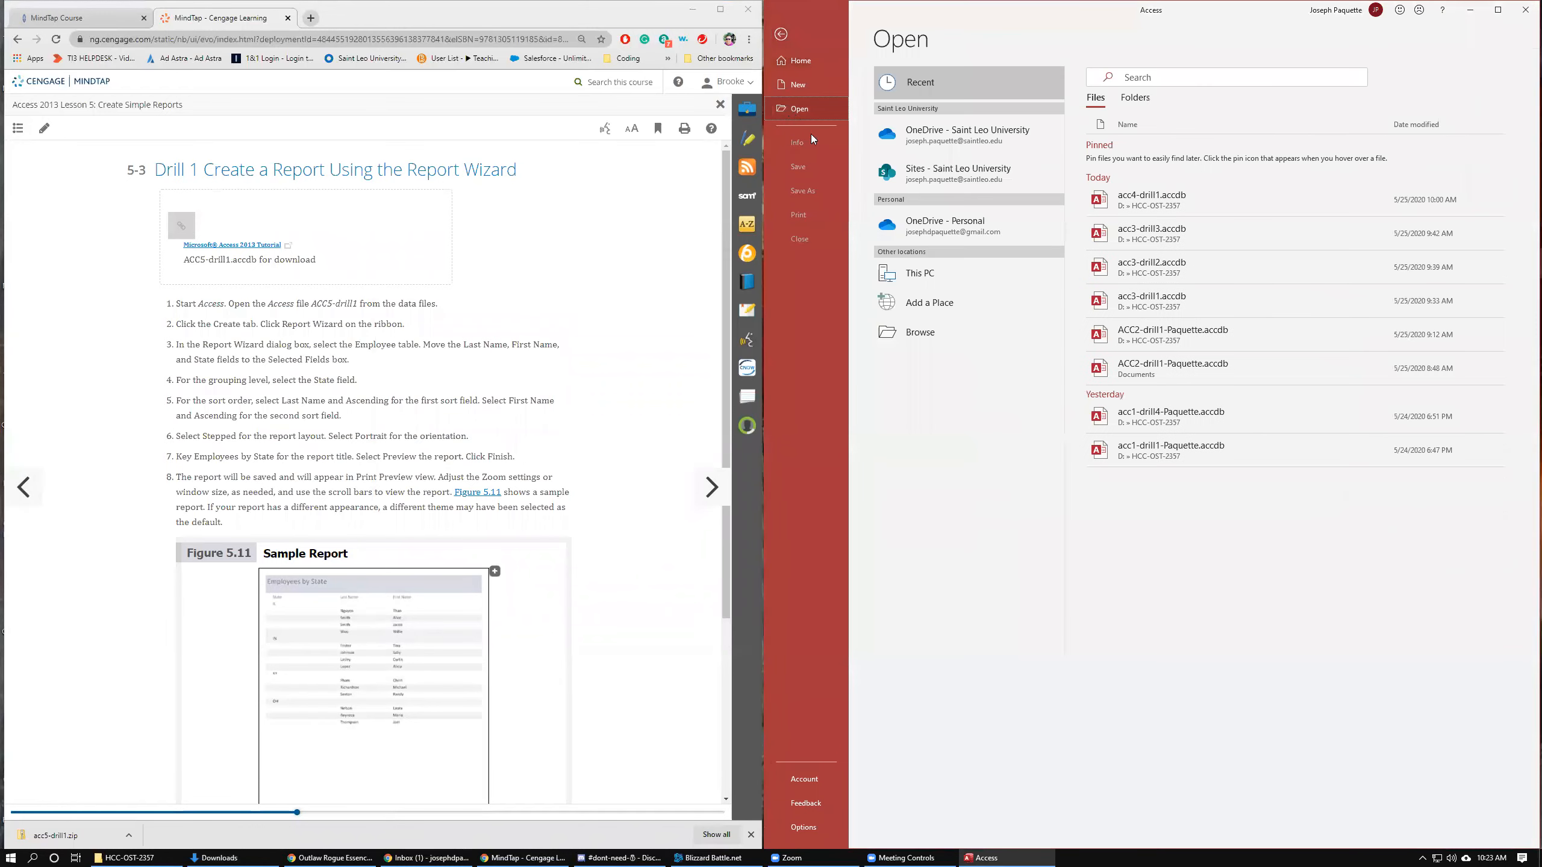
{"action": "left_click", "coordinate": [935, 337]}
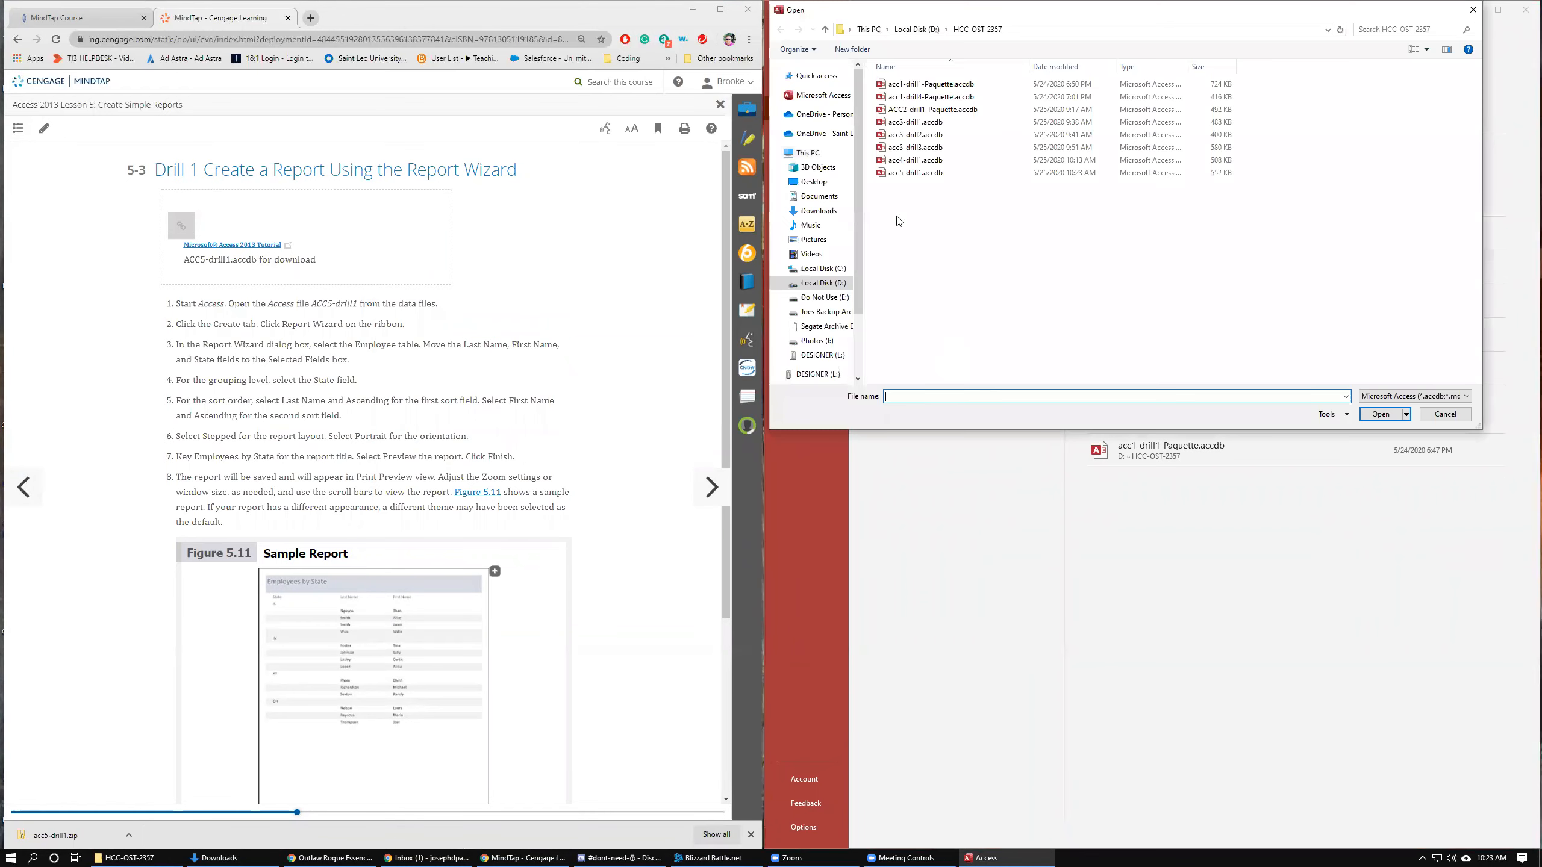
{"action": "double_click", "coordinate": [898, 174]}
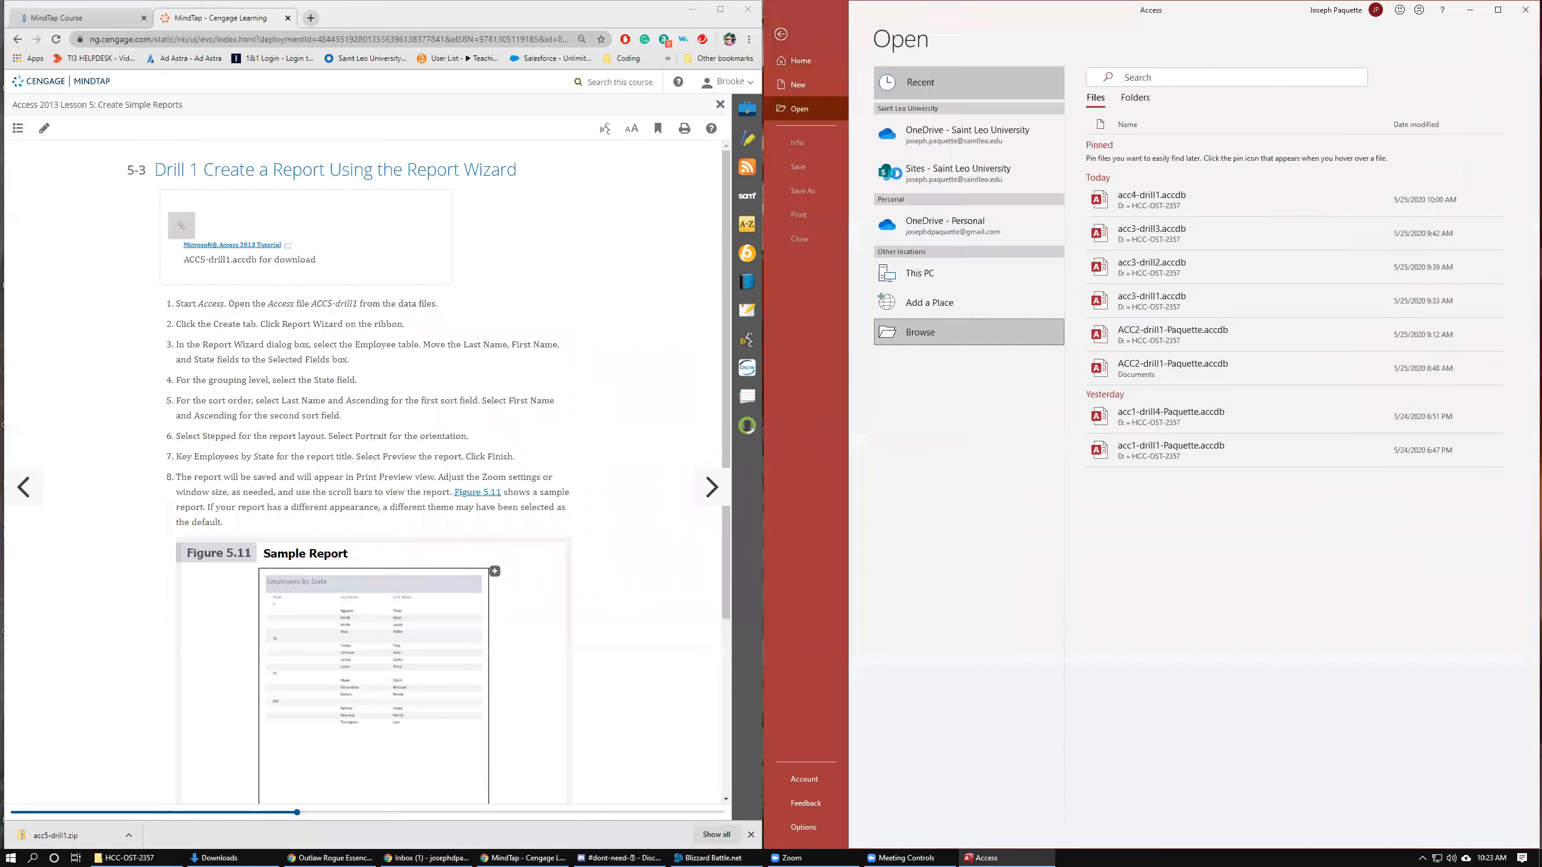
{"action": "left_click", "coordinate": [1086, 106]}
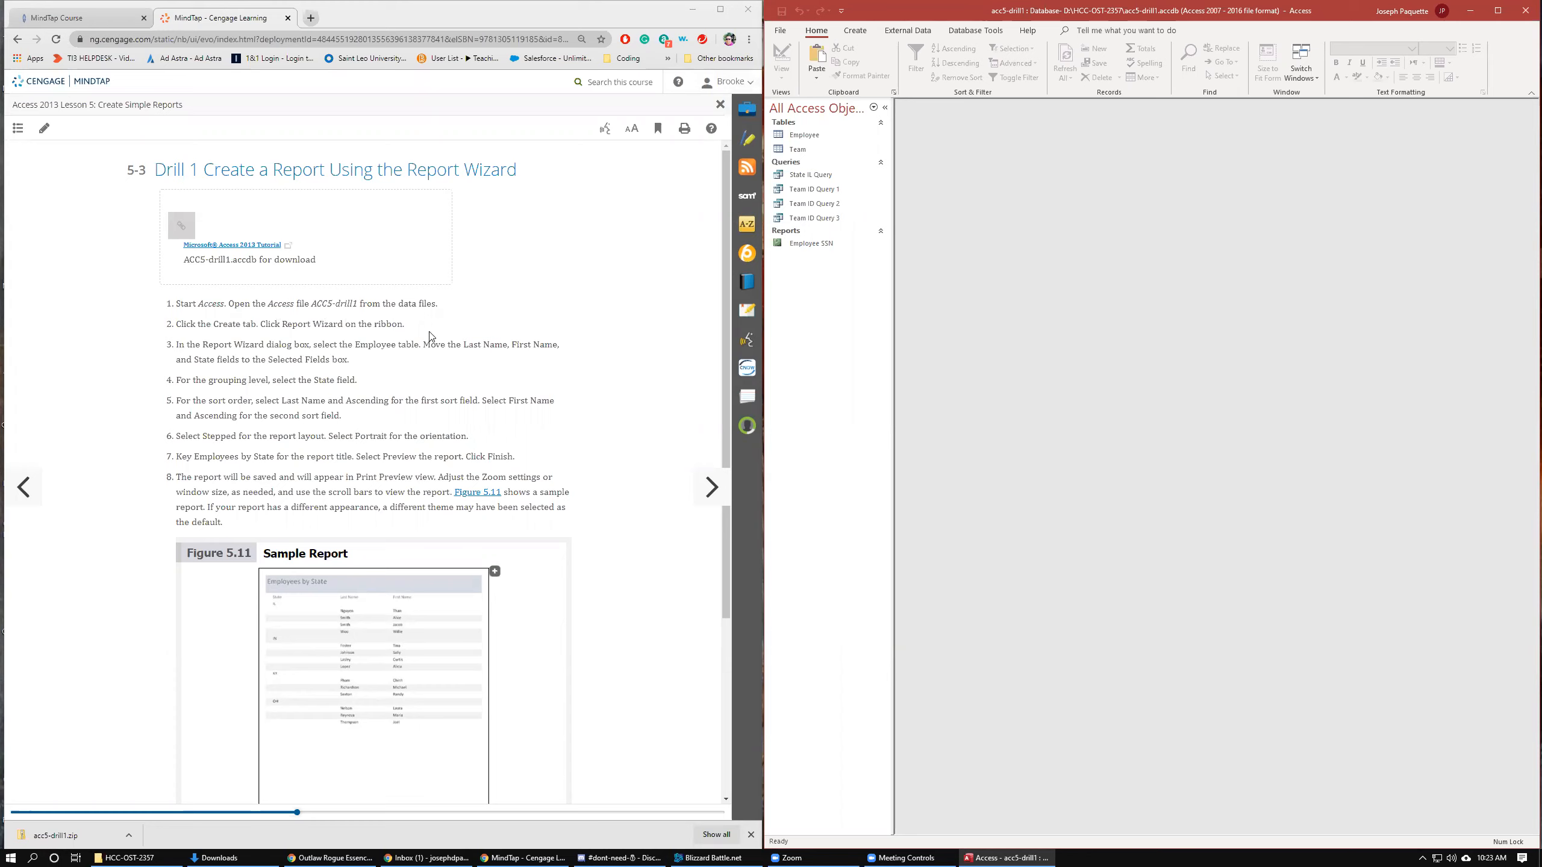
Start a Report Wizard report based on the Employee table with the Last Name, First Name and State fields
{"action": "left_click", "coordinate": [855, 30]}
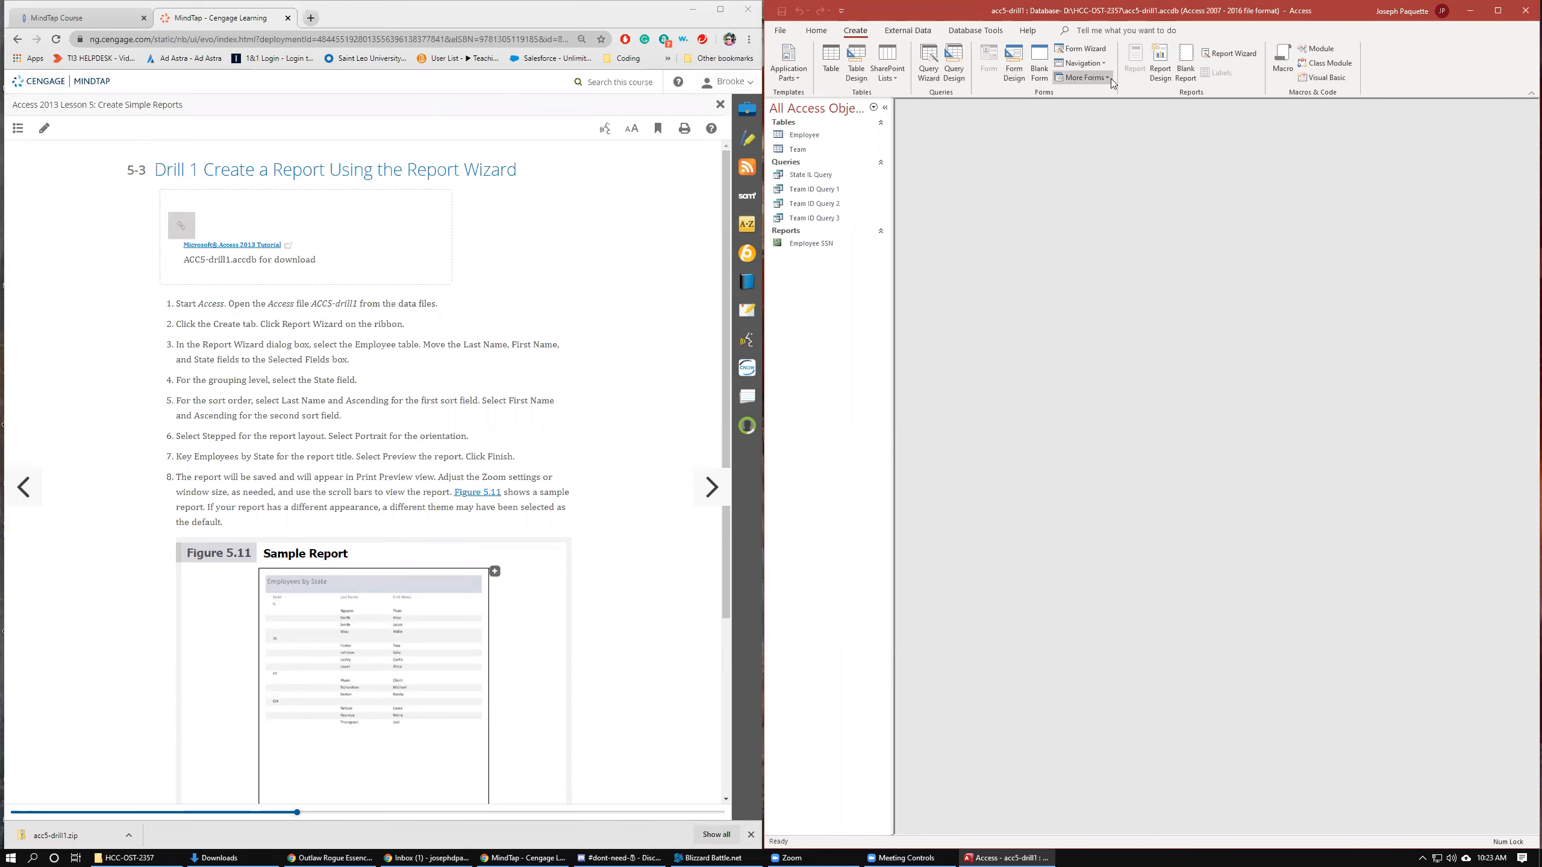
{"action": "left_click", "coordinate": [1225, 55]}
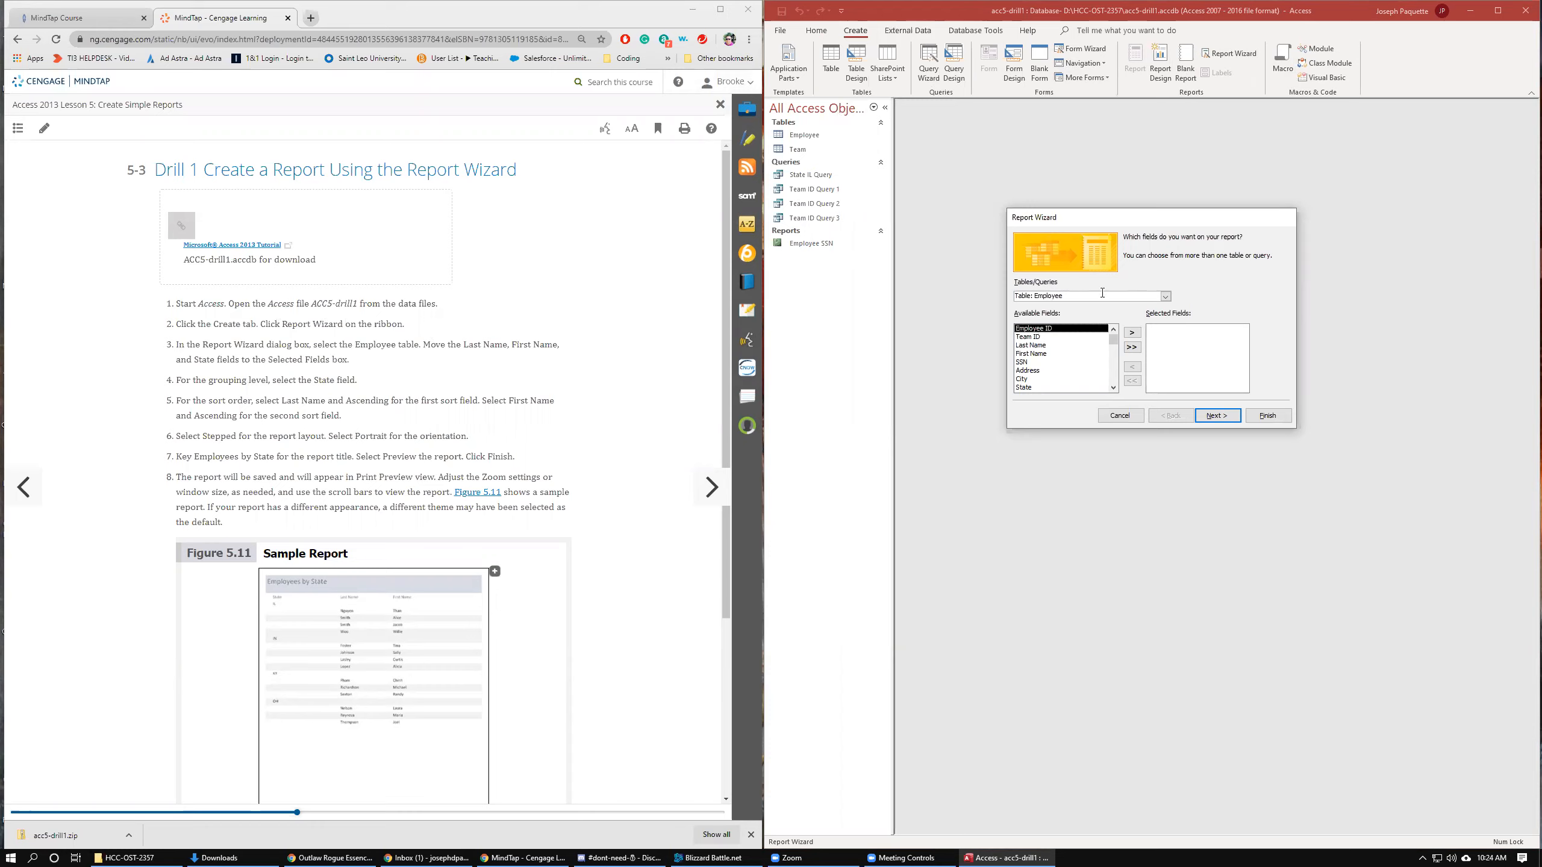
{"action": "left_click", "coordinate": [1165, 296]}
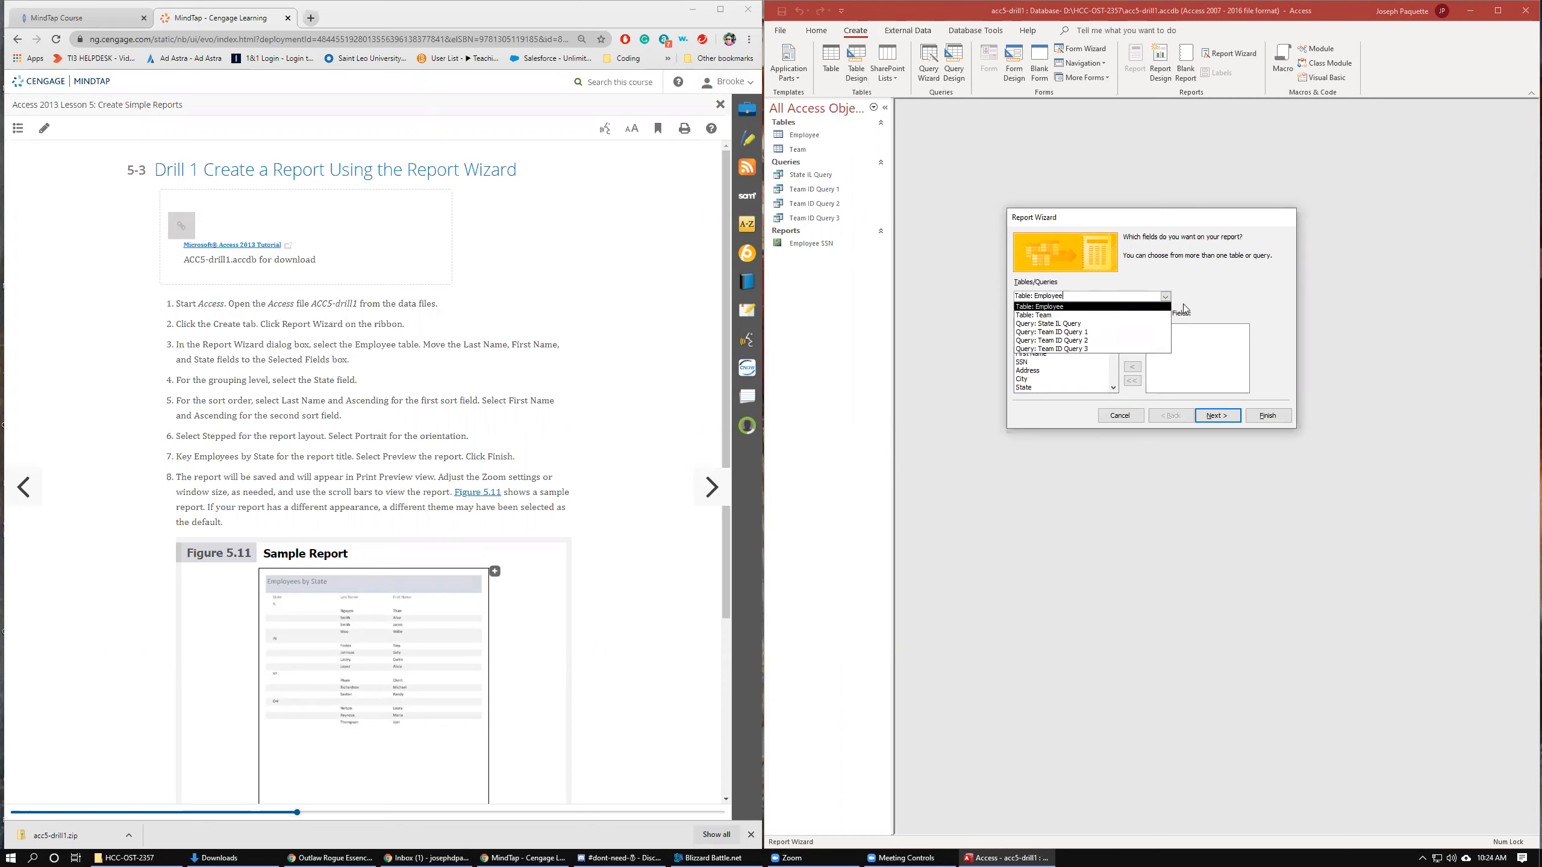
{"action": "left_click", "coordinate": [1165, 297]}
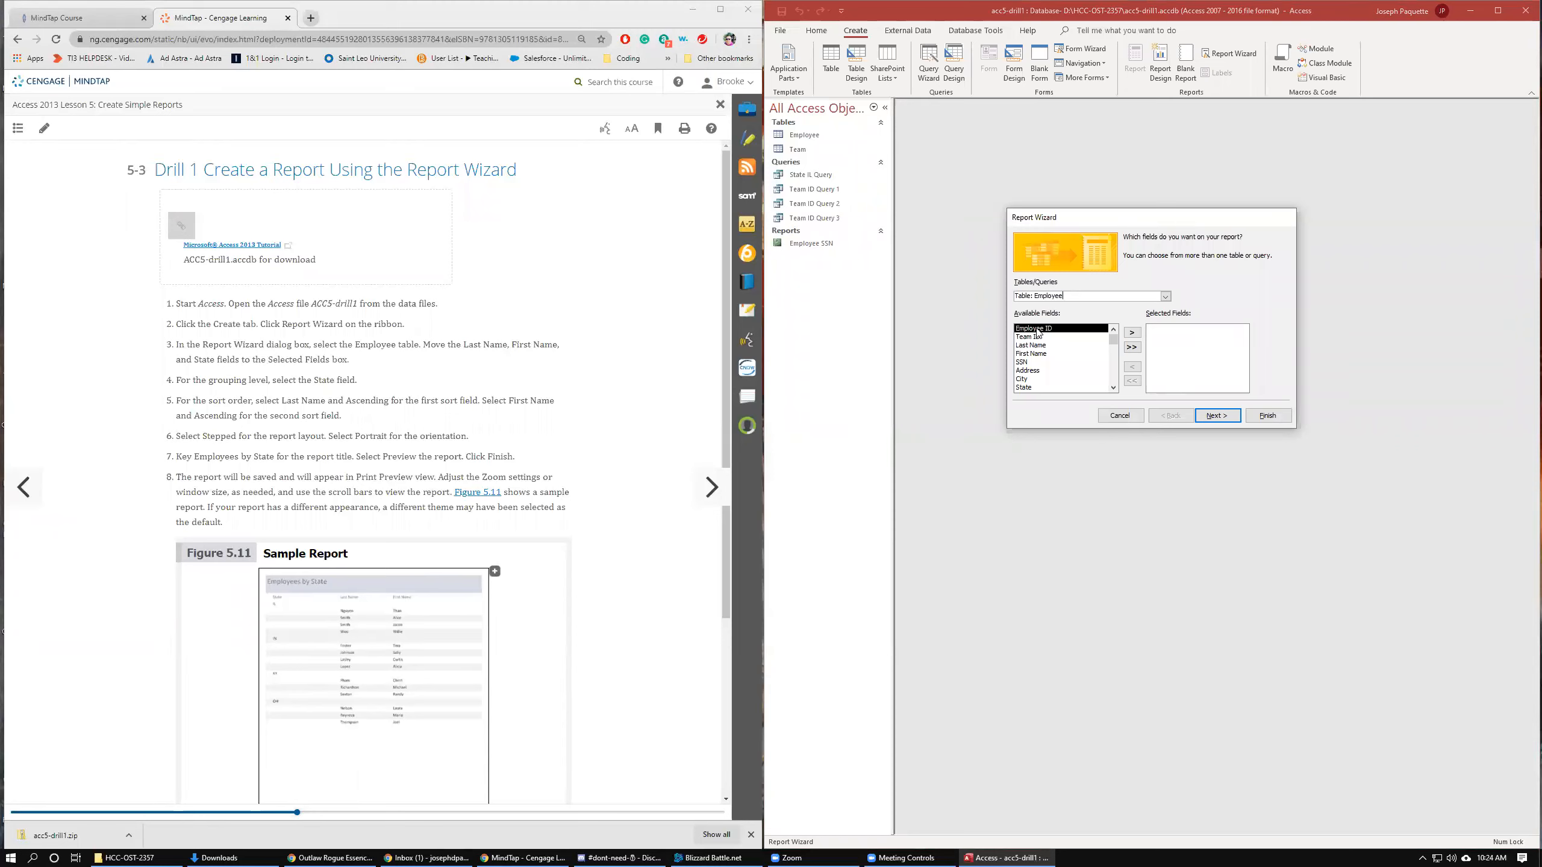
{"action": "left_click", "coordinate": [1039, 346]}
{"action": "left_click", "coordinate": [1132, 332]}
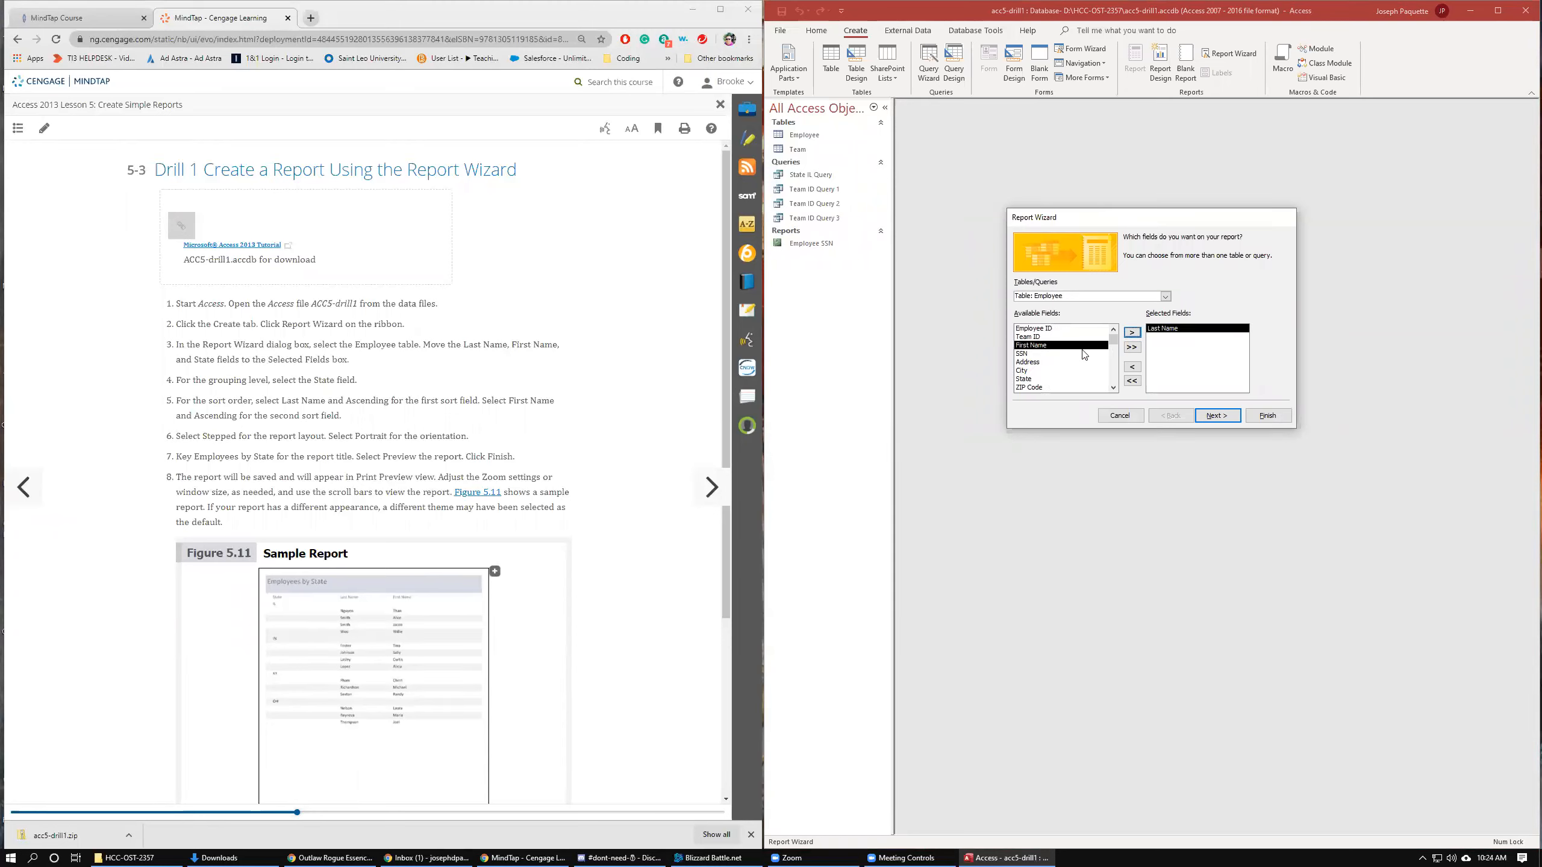
{"action": "left_click", "coordinate": [1132, 332]}
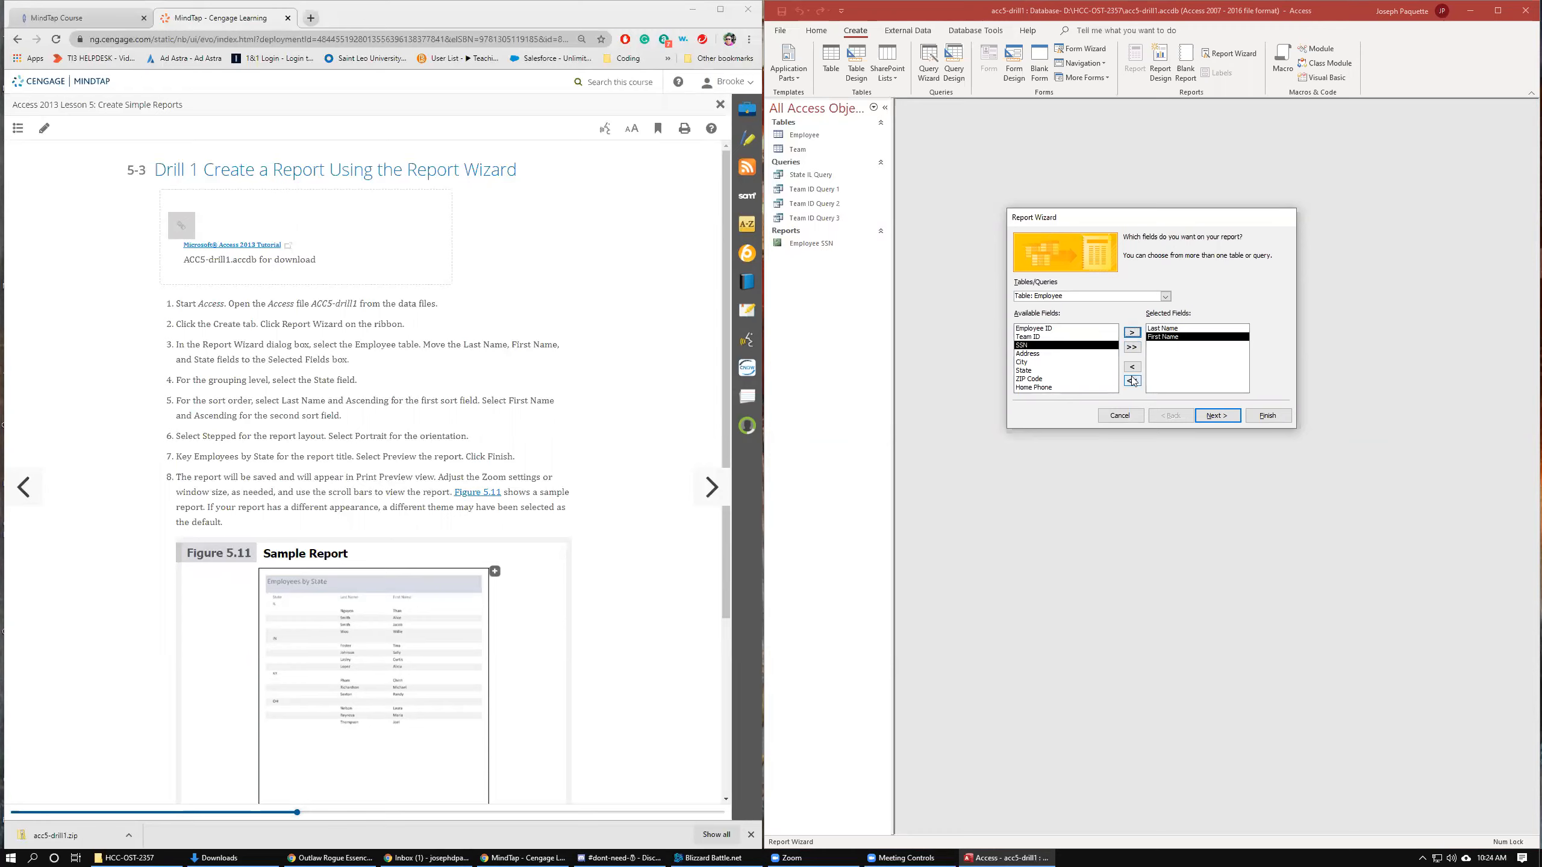
{"action": "left_click", "coordinate": [1027, 372]}
{"action": "left_click", "coordinate": [1133, 333]}
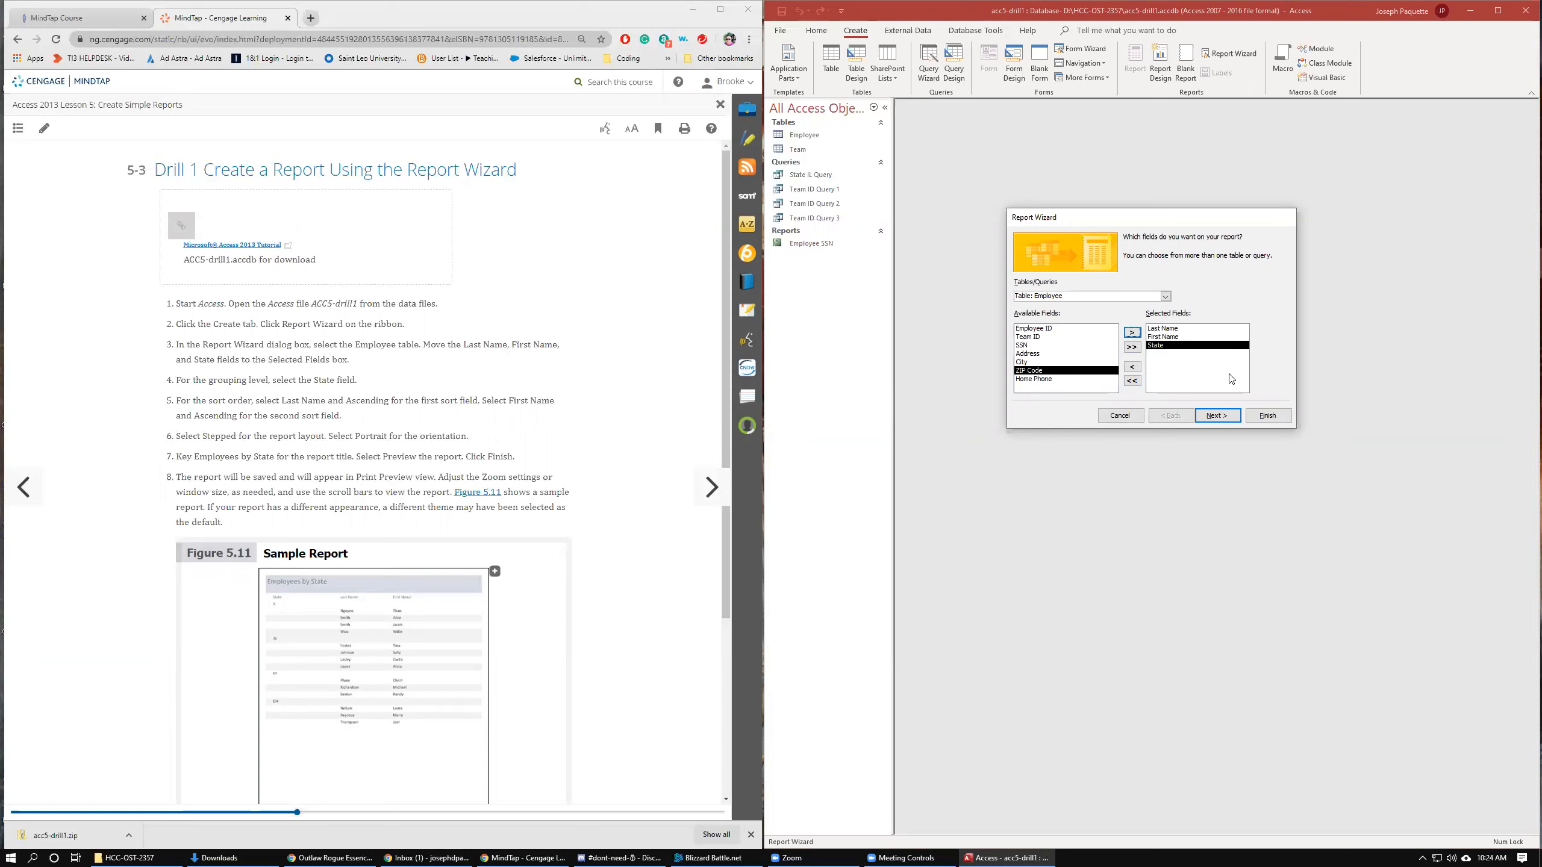
{"action": "left_click", "coordinate": [1217, 417]}
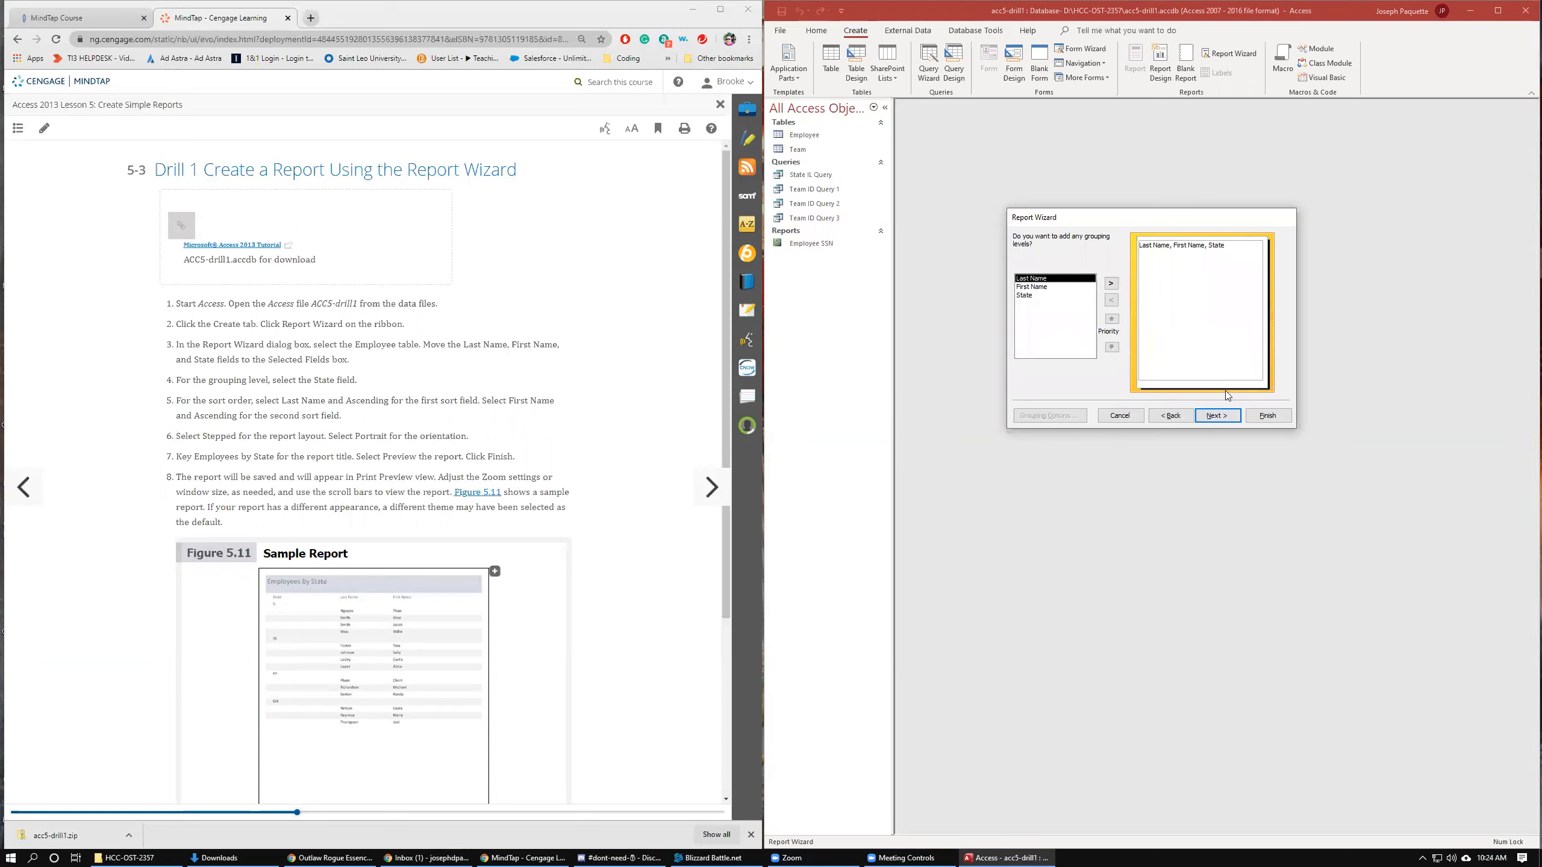
Add State as the report's grouping level and continue to the sort options
{"action": "left_click", "coordinate": [1025, 296]}
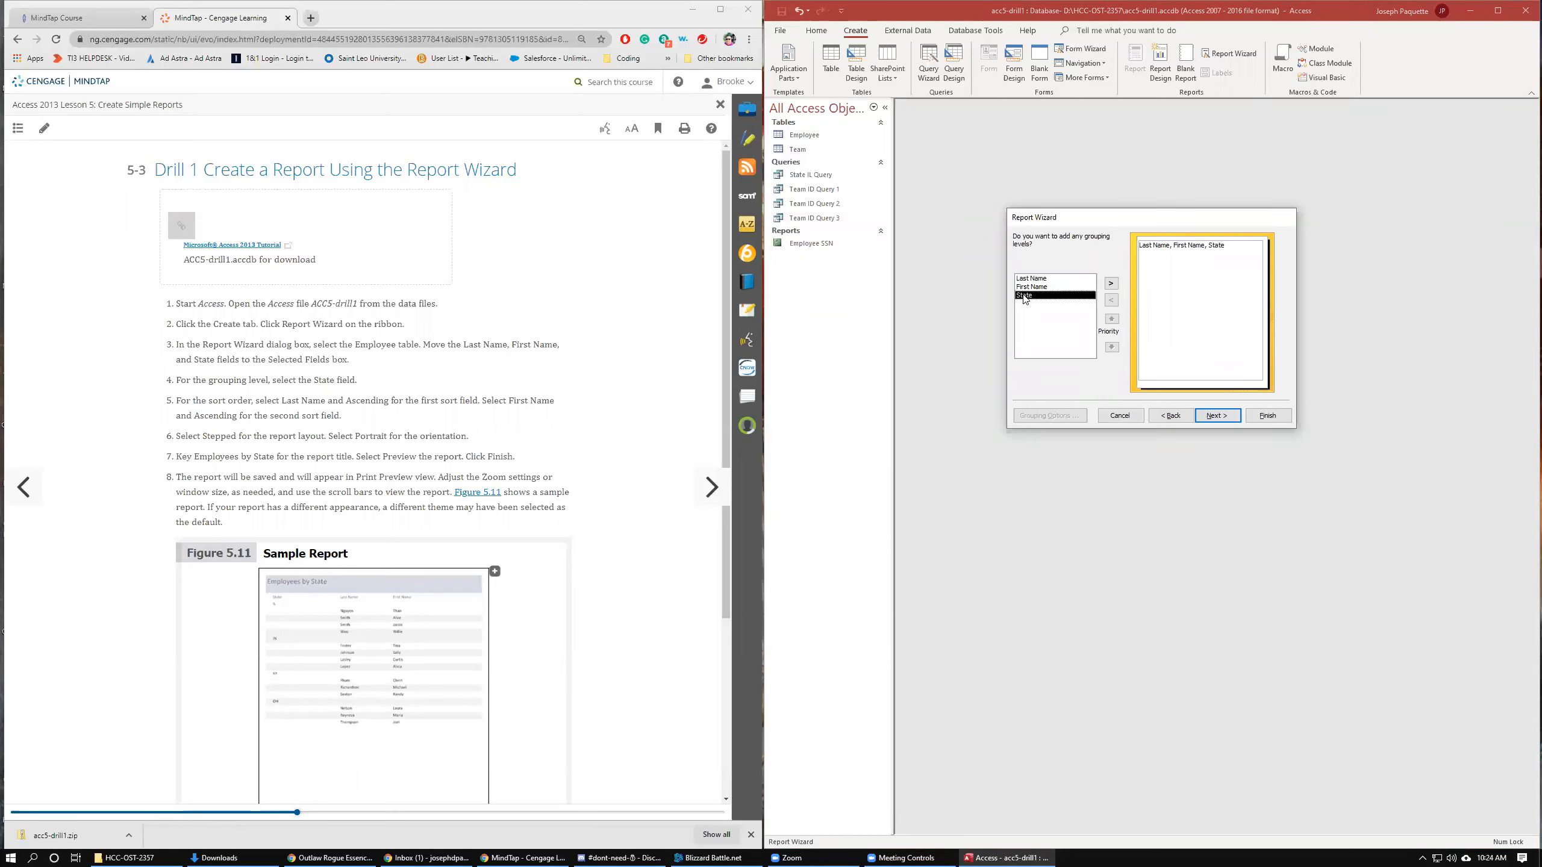
{"action": "left_click", "coordinate": [1110, 284]}
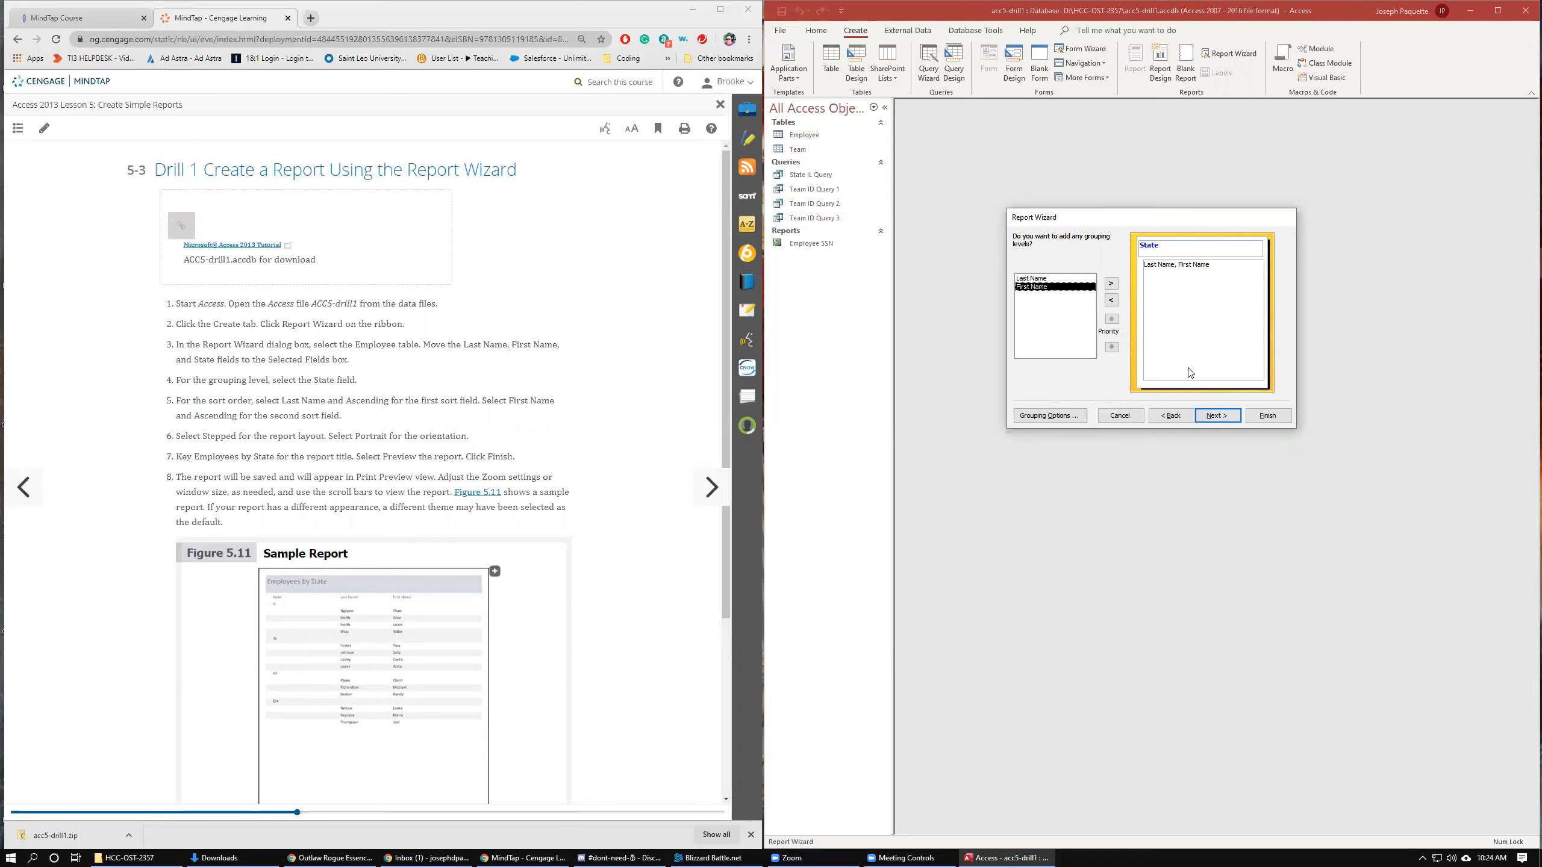
{"action": "left_click", "coordinate": [1211, 415]}
Sort the report's detail records by Last Name and then First Name, both ascending
{"action": "left_click", "coordinate": [1228, 277]}
{"action": "left_click", "coordinate": [1199, 296]}
{"action": "left_click", "coordinate": [1227, 299]}
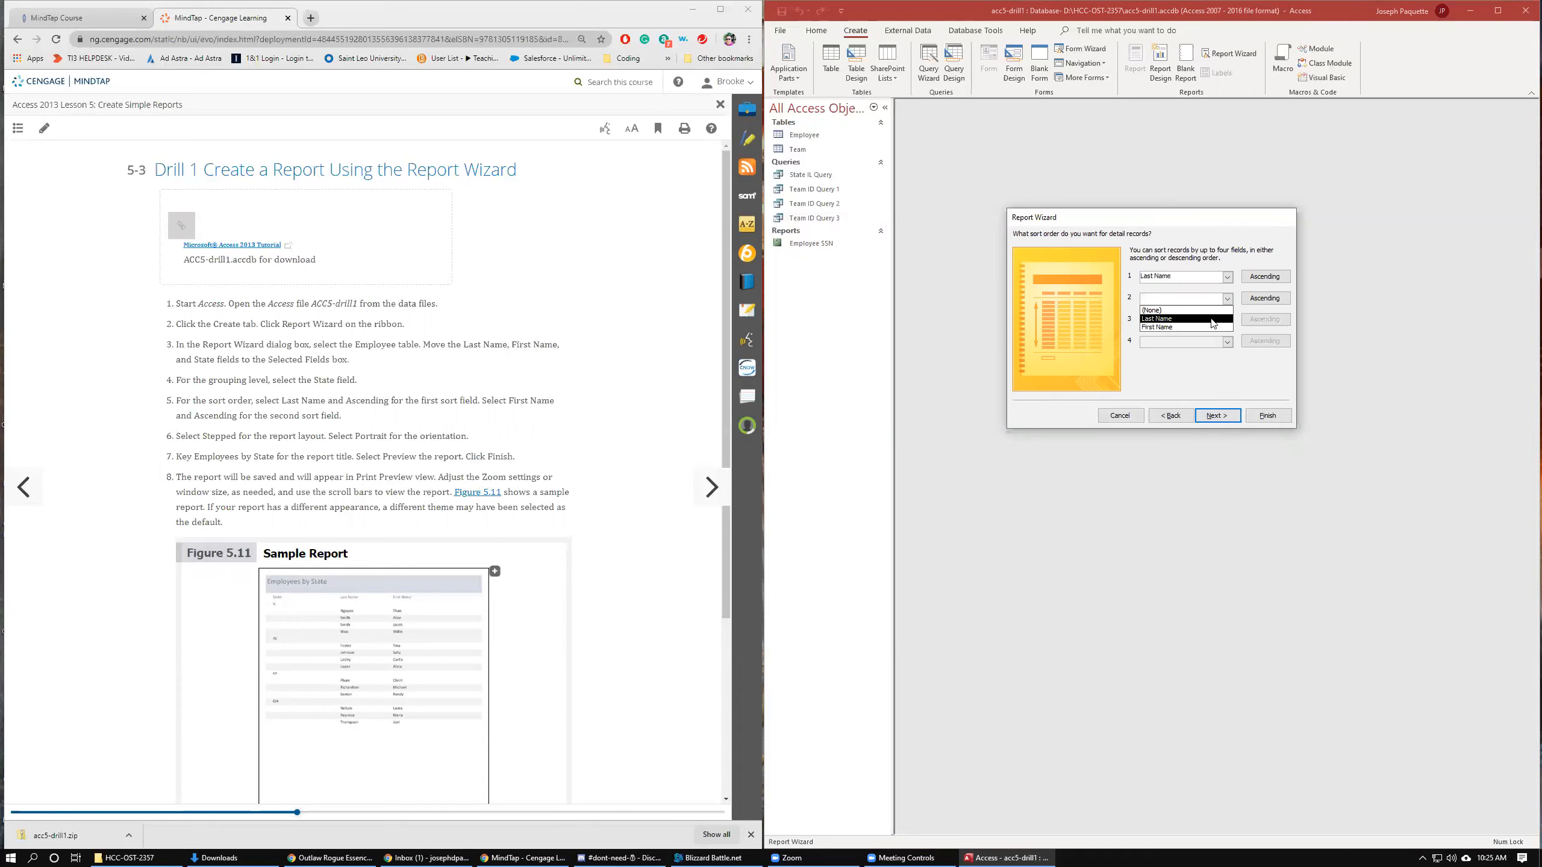
{"action": "left_click", "coordinate": [1208, 329]}
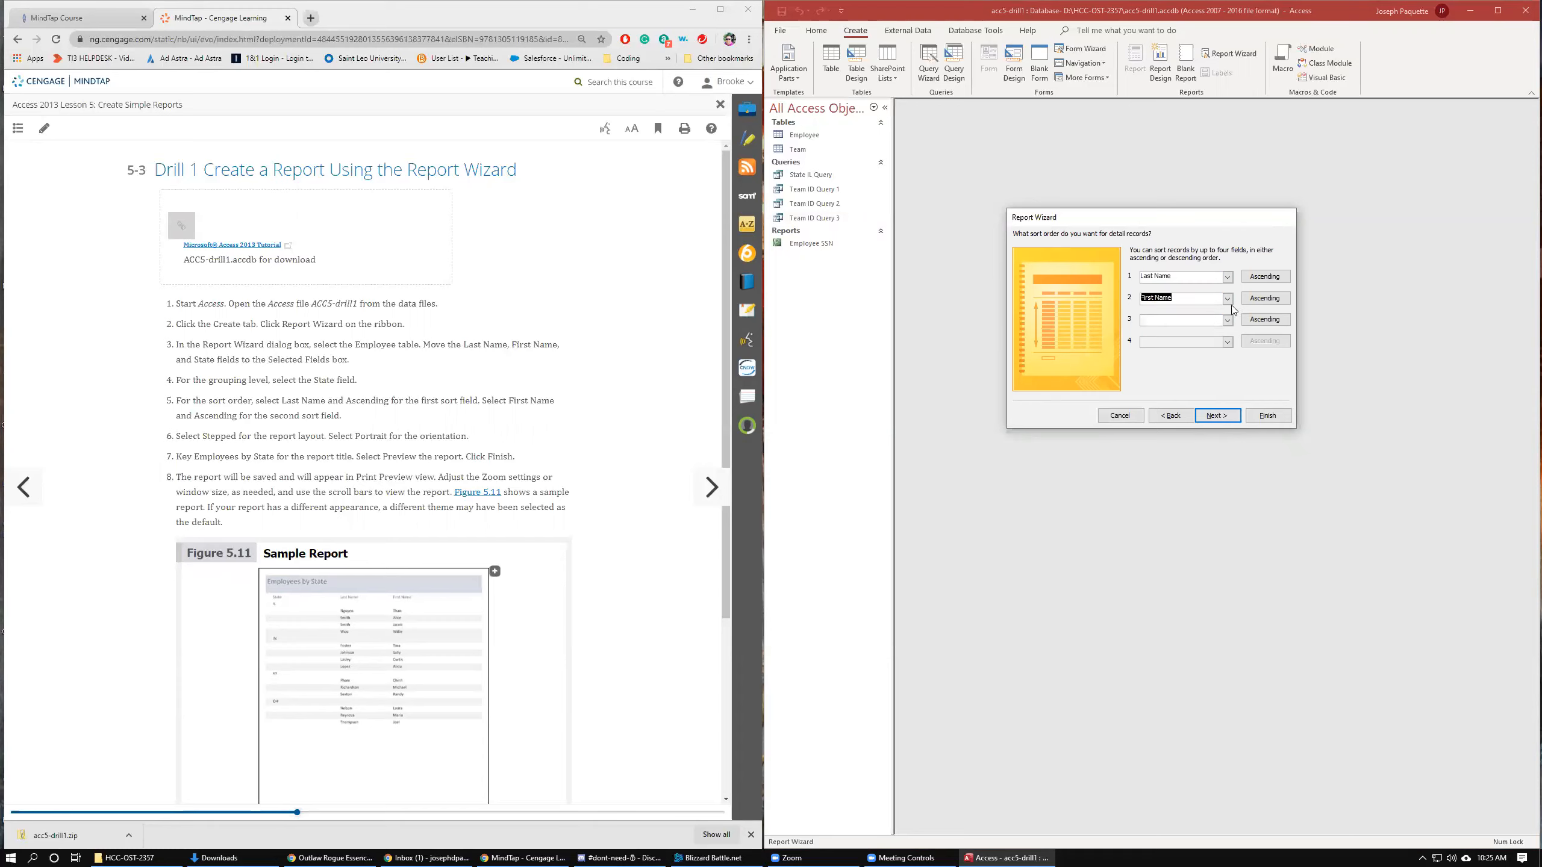
{"action": "left_click", "coordinate": [1216, 417]}
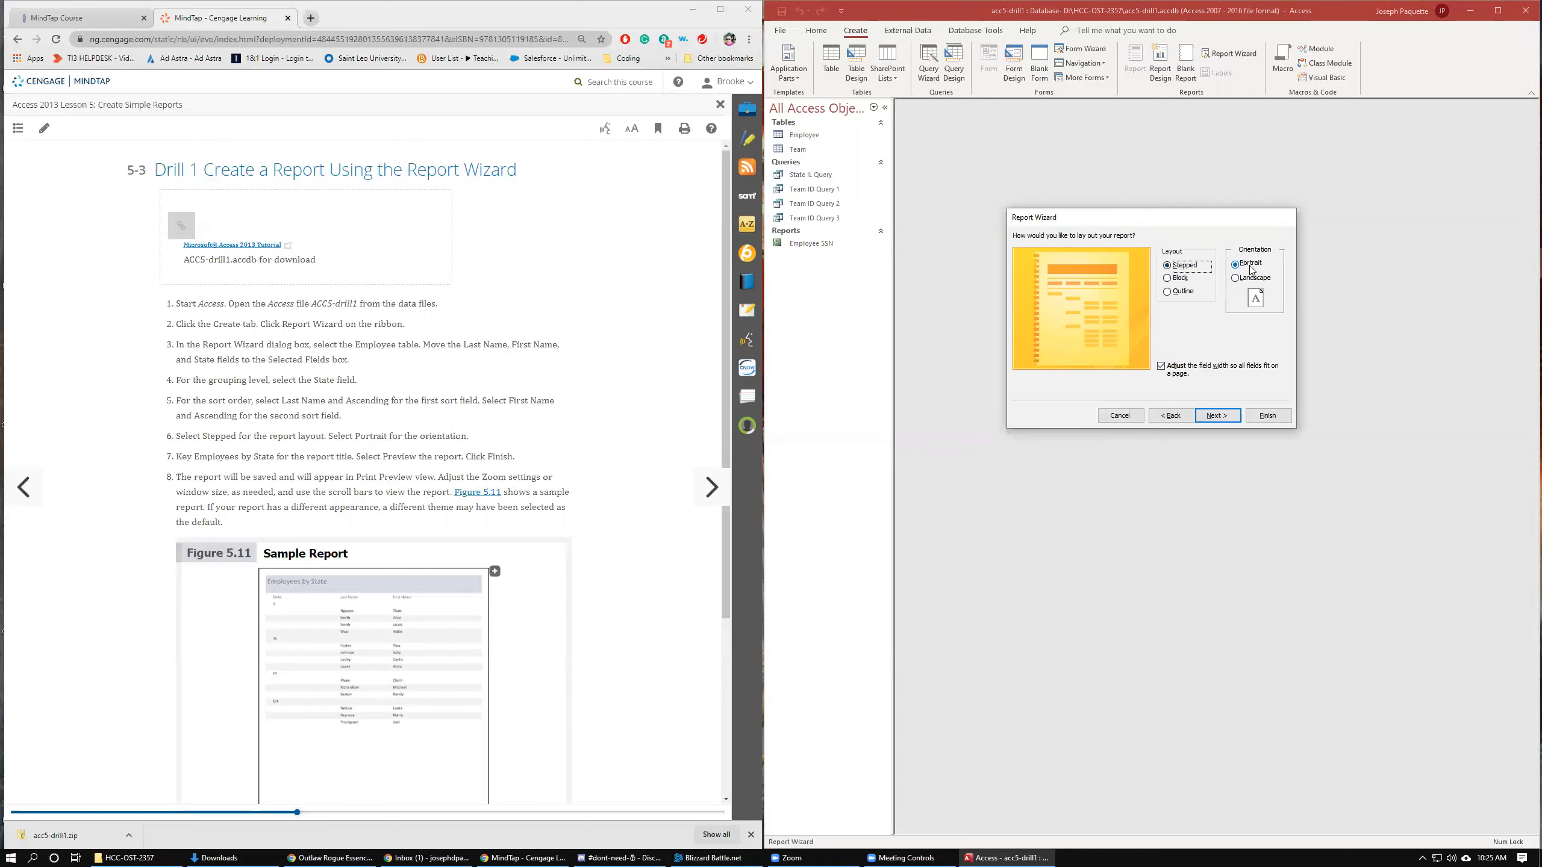
Accept the Stepped layout in Portrait orientation, title the report Employees by State, and finish the wizard with a preview
{"action": "left_click", "coordinate": [1218, 418]}
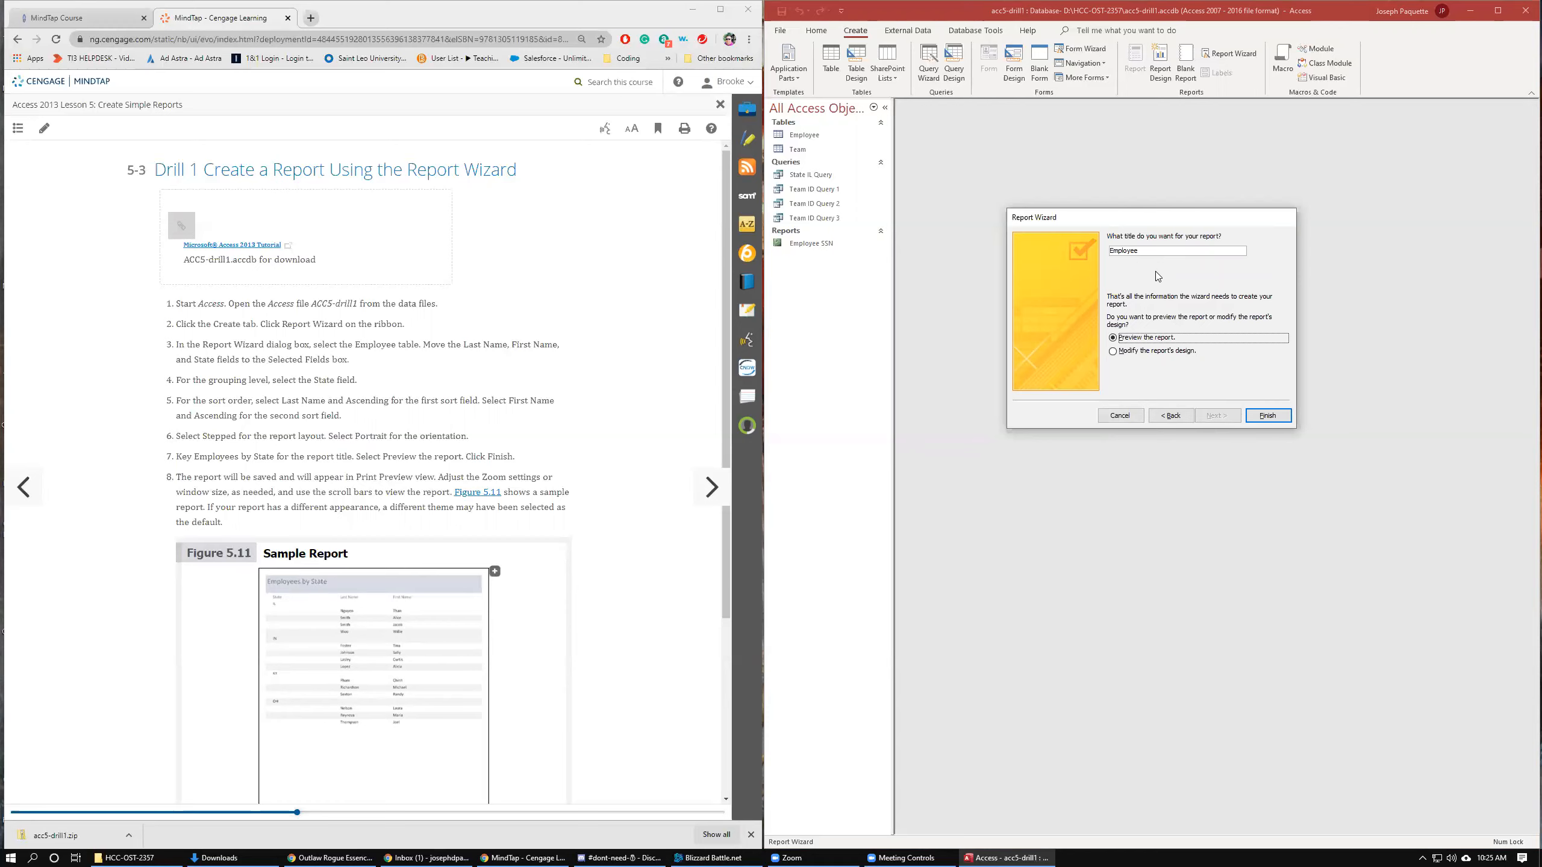
{"action": "left_click", "coordinate": [1147, 249]}
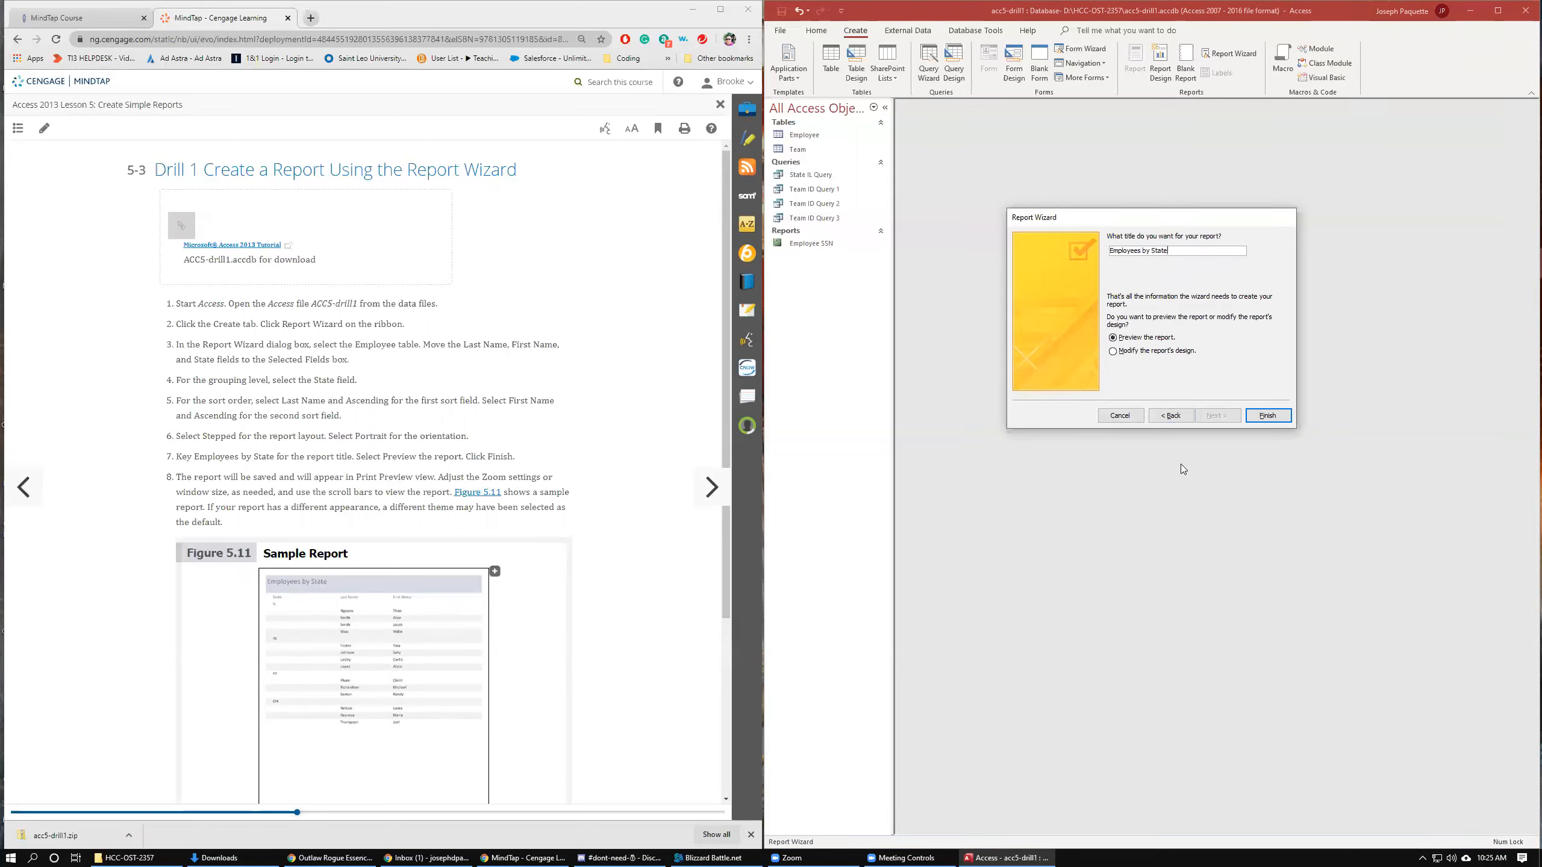
{"action": "left_click", "coordinate": [1262, 418]}
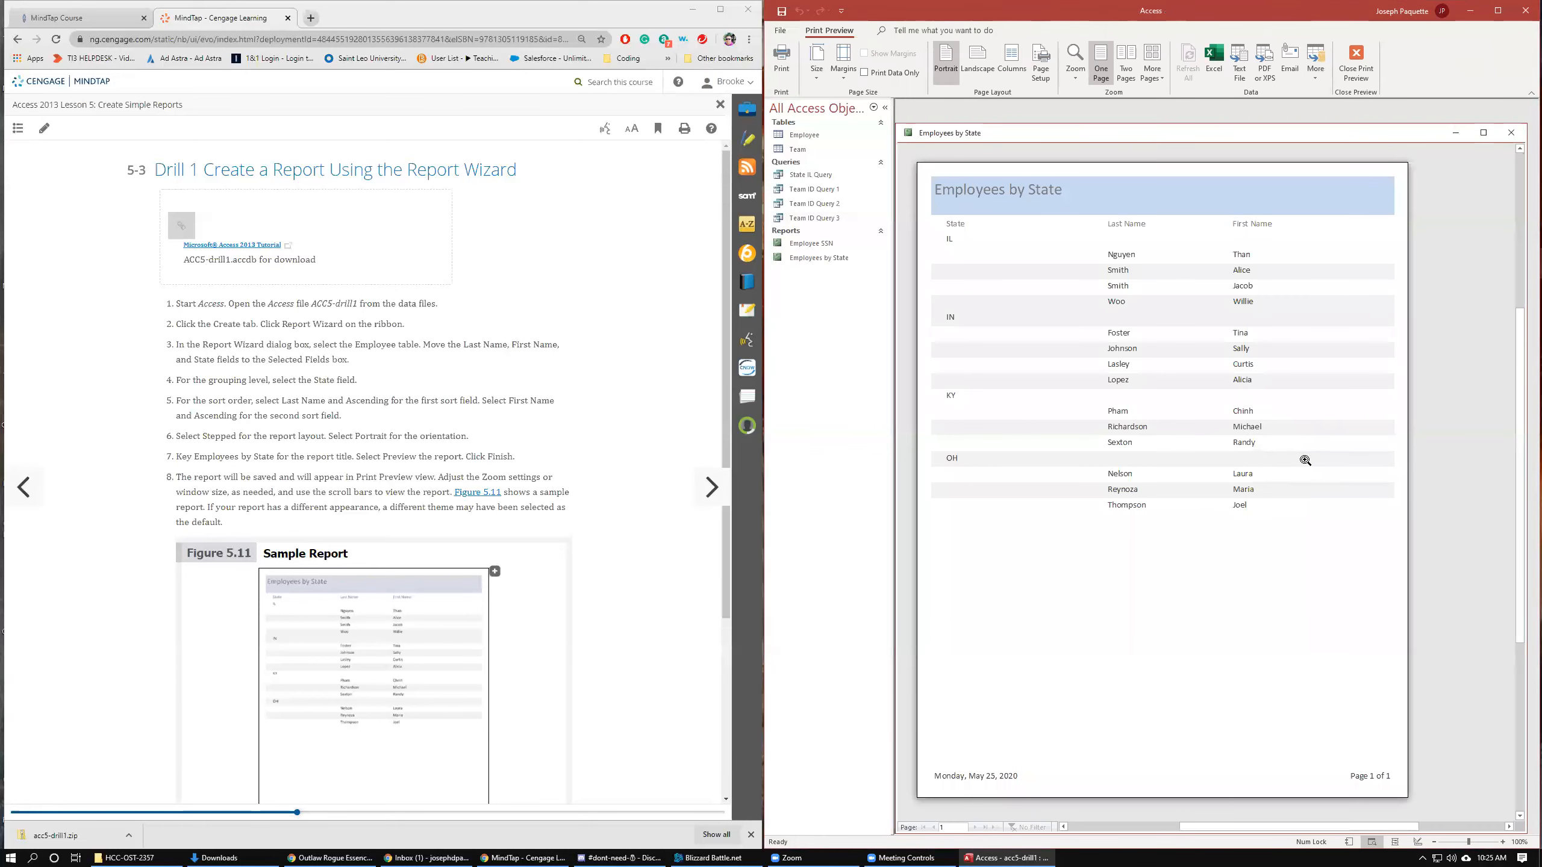
Read the remaining drill instructions, close the report's print preview, and reopen Employees by State
{"action": "scroll", "coordinate": [336, 636], "scroll_direction": "down", "scroll_amount": 1}
{"action": "scroll", "coordinate": [336, 636], "scroll_direction": "down", "scroll_amount": 3}
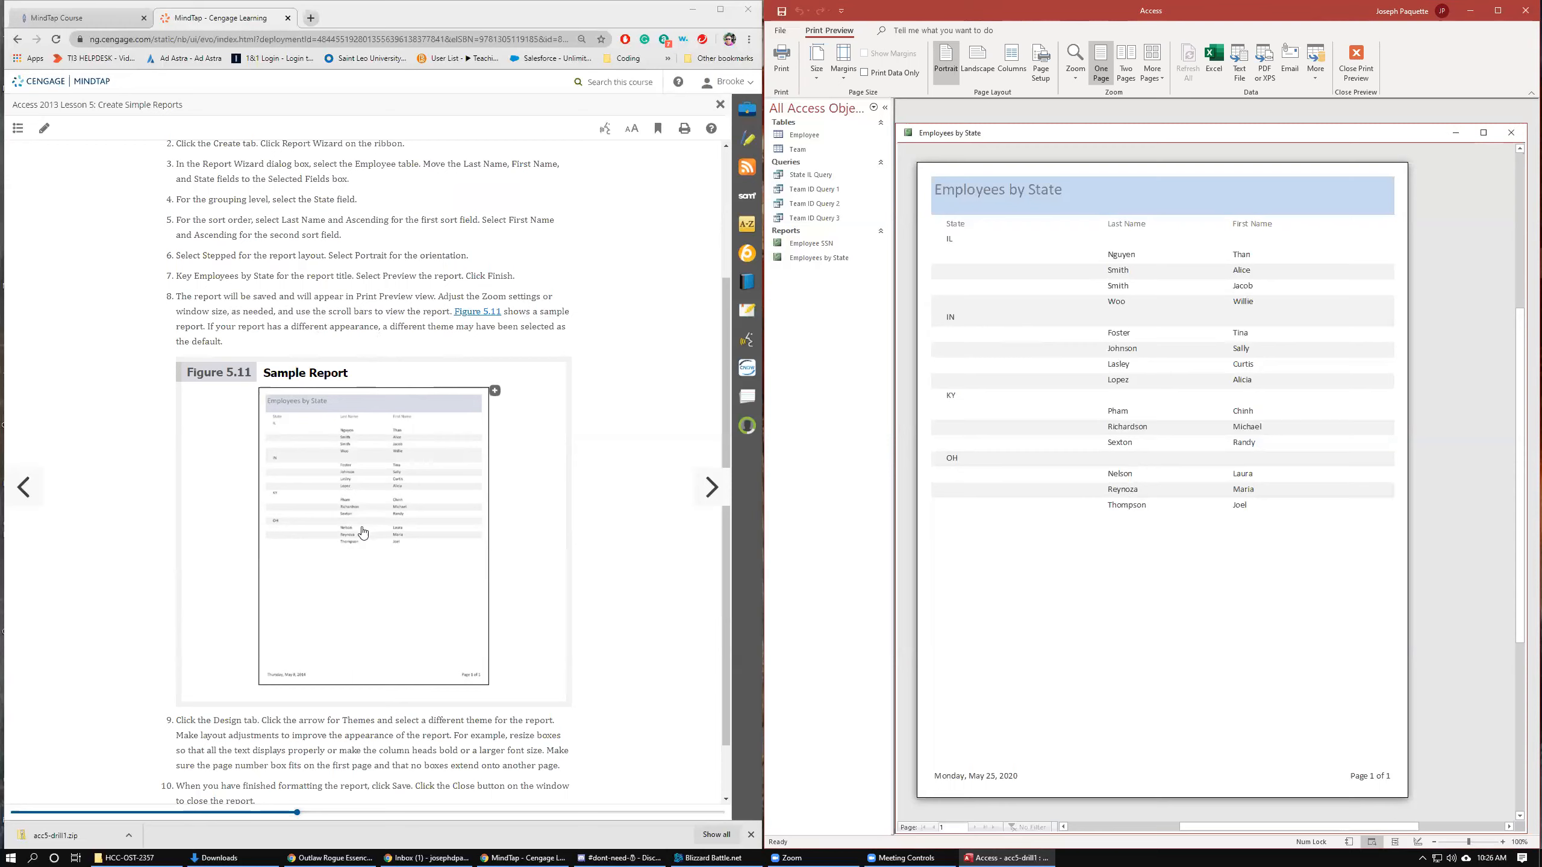
{"action": "scroll", "coordinate": [179, 606], "scroll_direction": "down", "scroll_amount": 1}
{"action": "scroll", "coordinate": [179, 606], "scroll_direction": "down", "scroll_amount": 1}
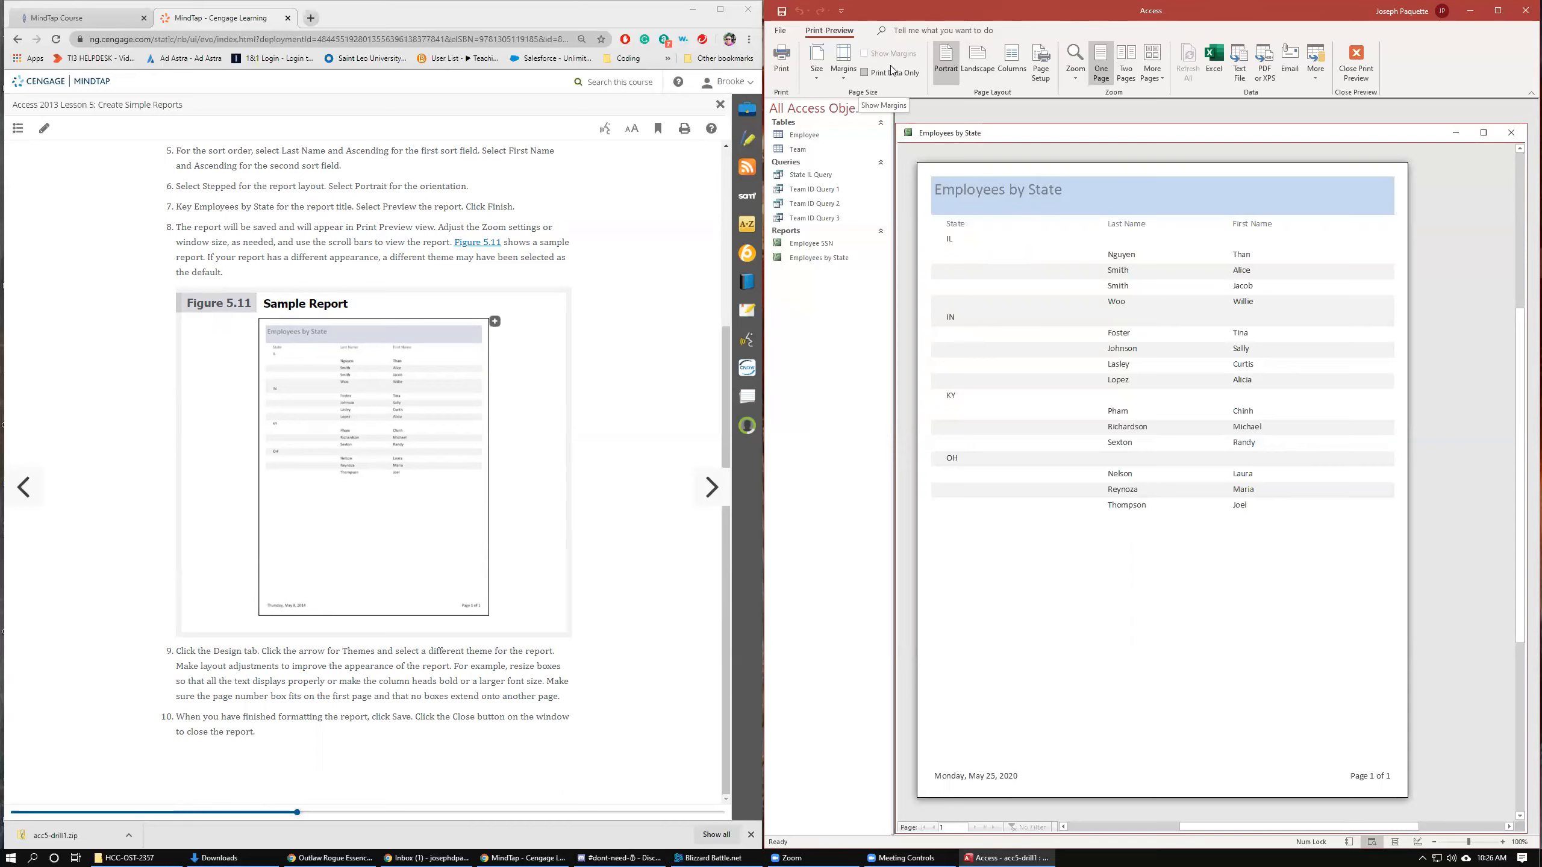
{"action": "left_click", "coordinate": [1517, 138]}
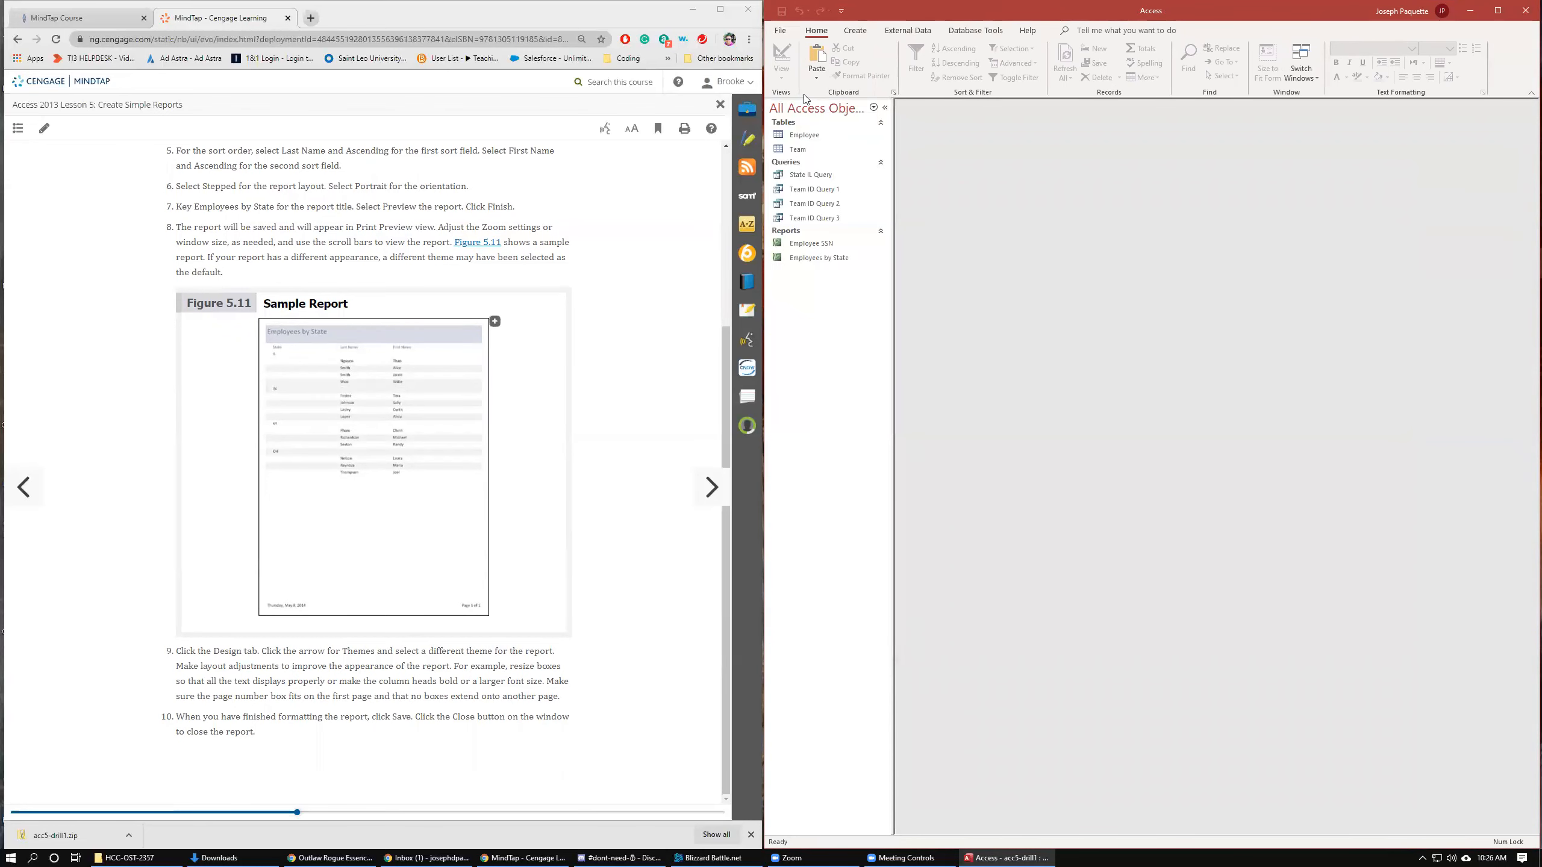
{"action": "double_click", "coordinate": [806, 259]}
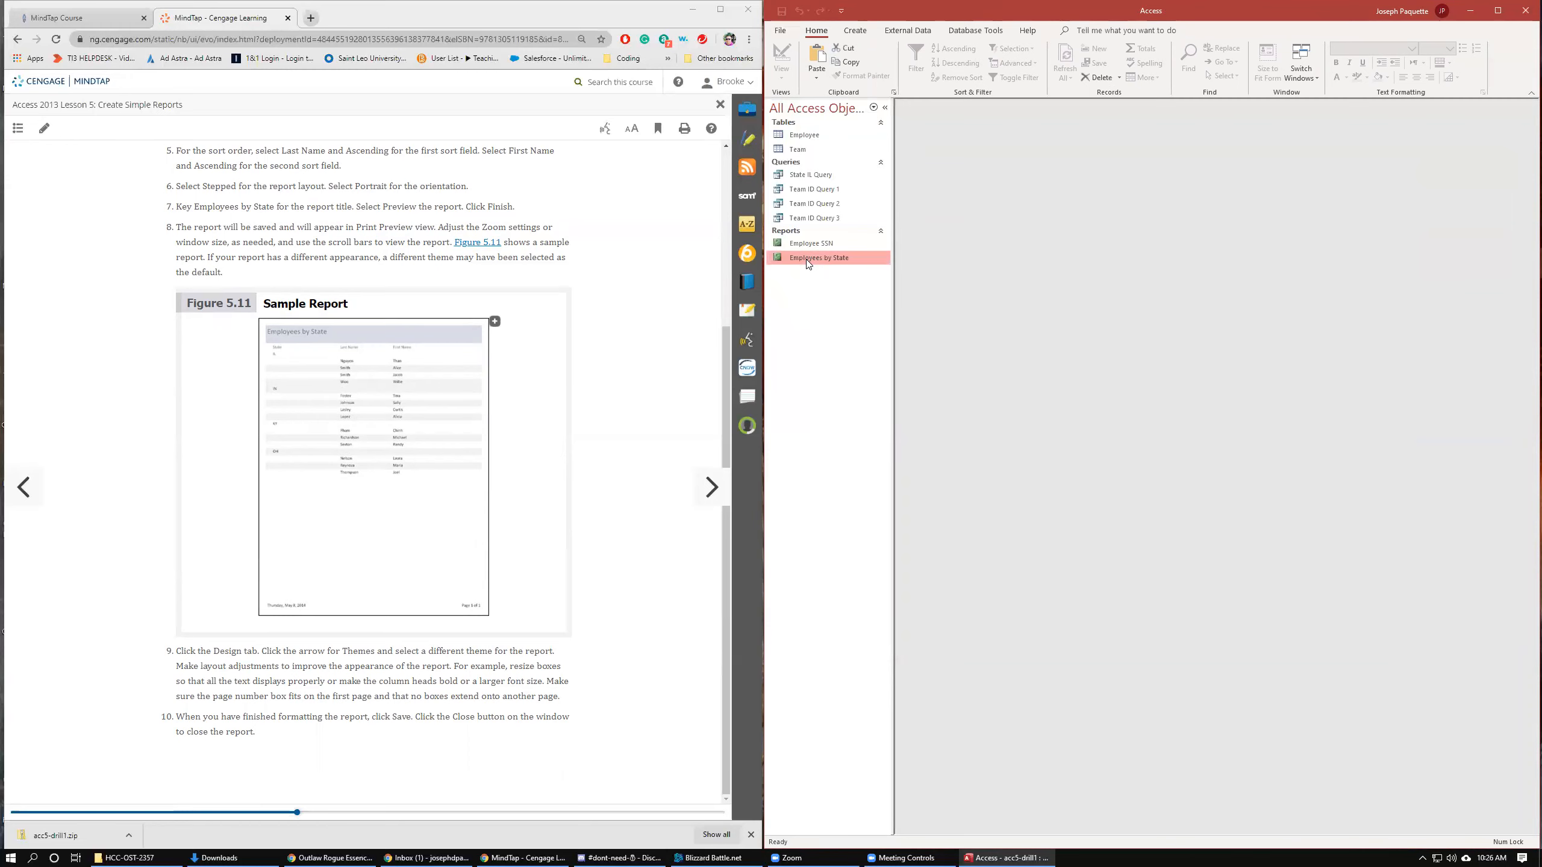
Switch Employees by State to Design View, look through the available report themes, and close the report without applying one
{"action": "left_click", "coordinate": [786, 79]}
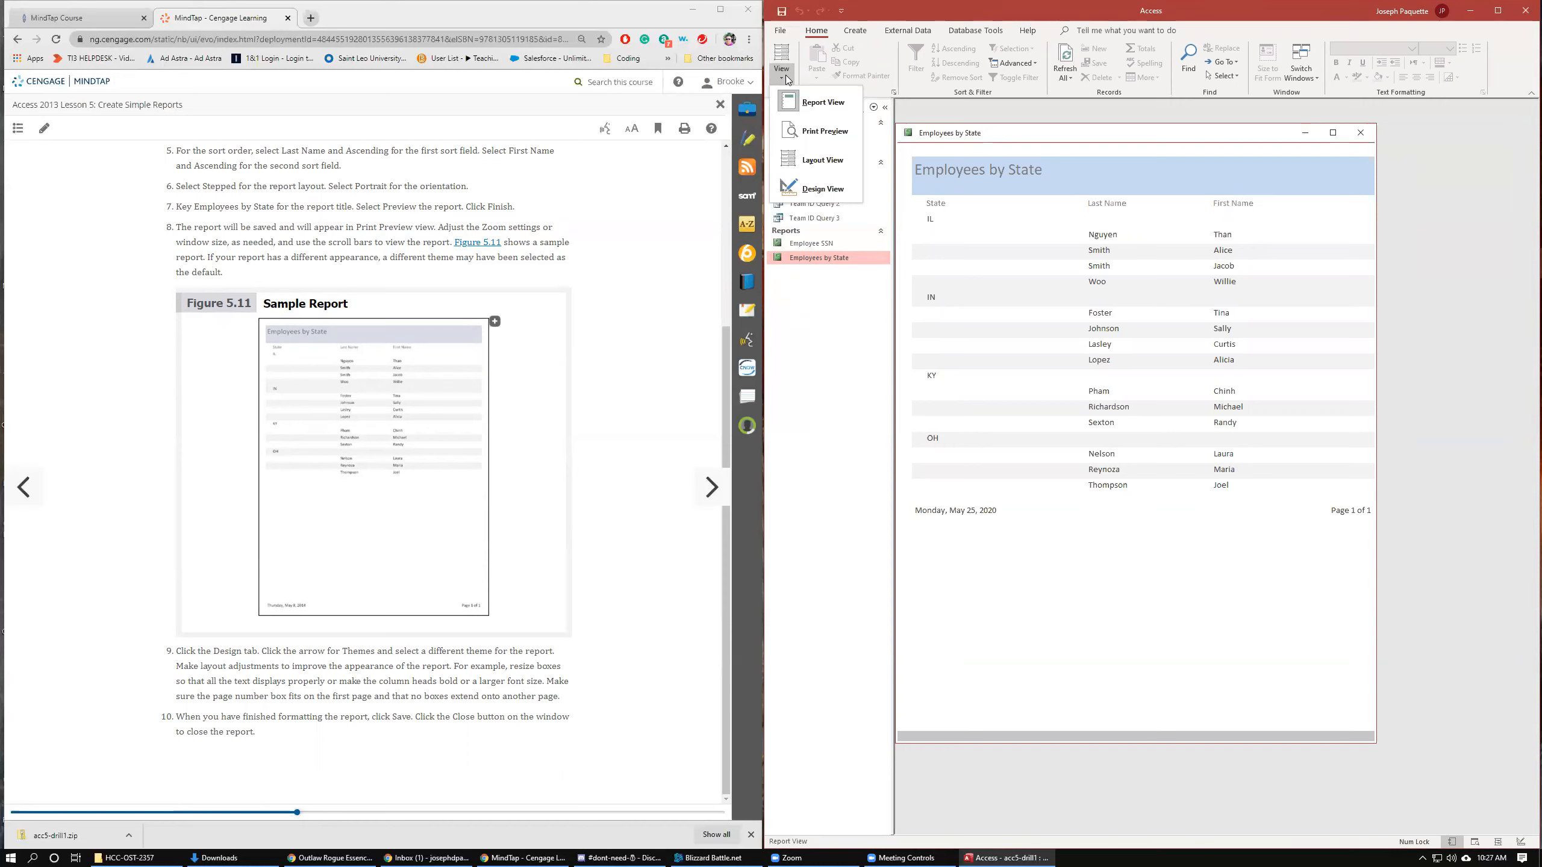
{"action": "left_click", "coordinate": [808, 187]}
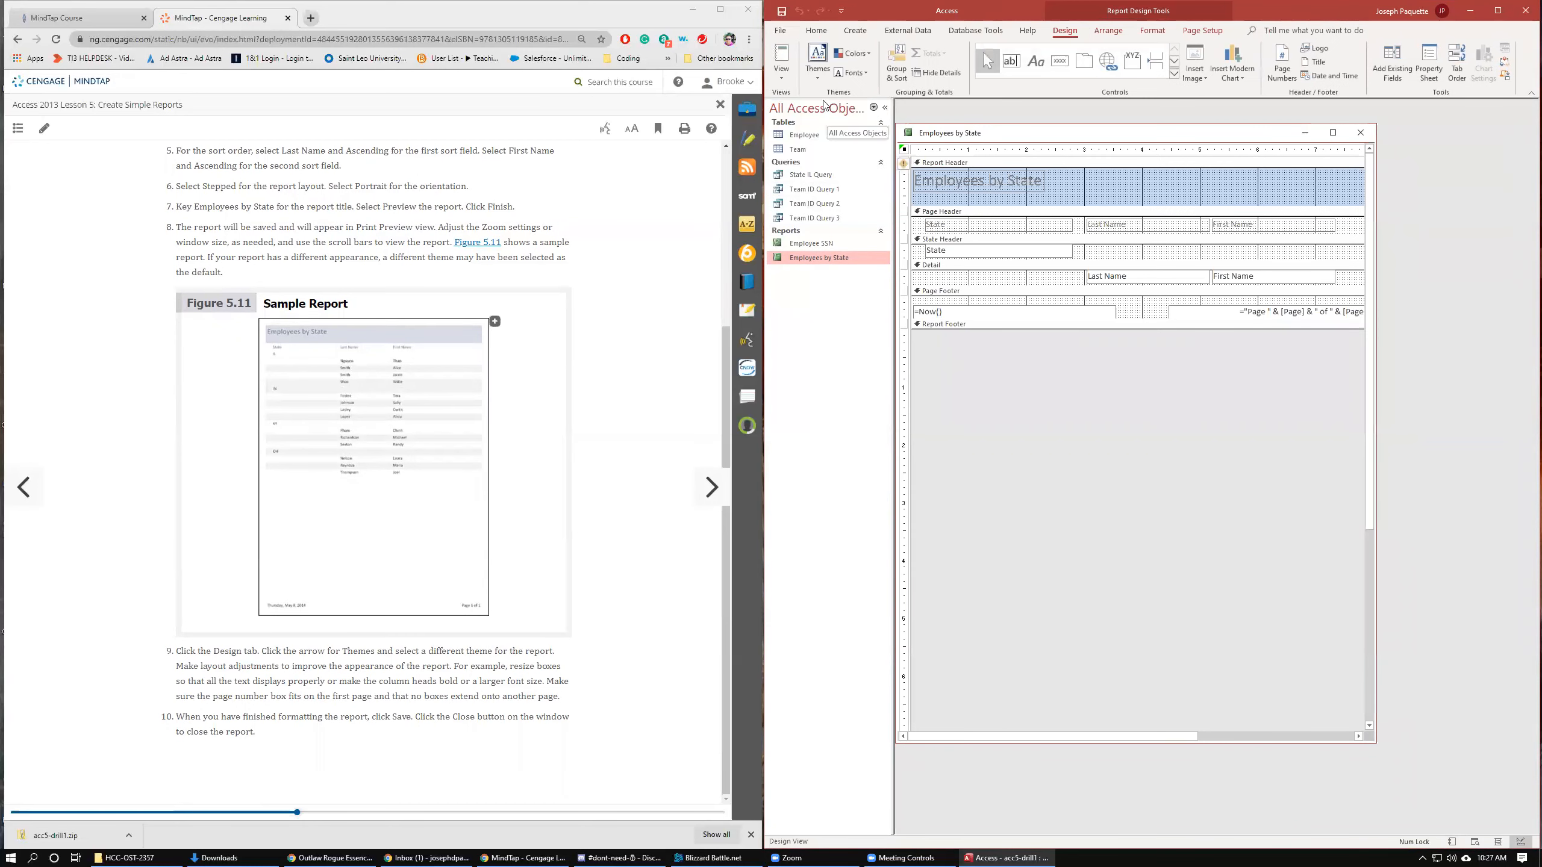
{"action": "left_click", "coordinate": [819, 83]}
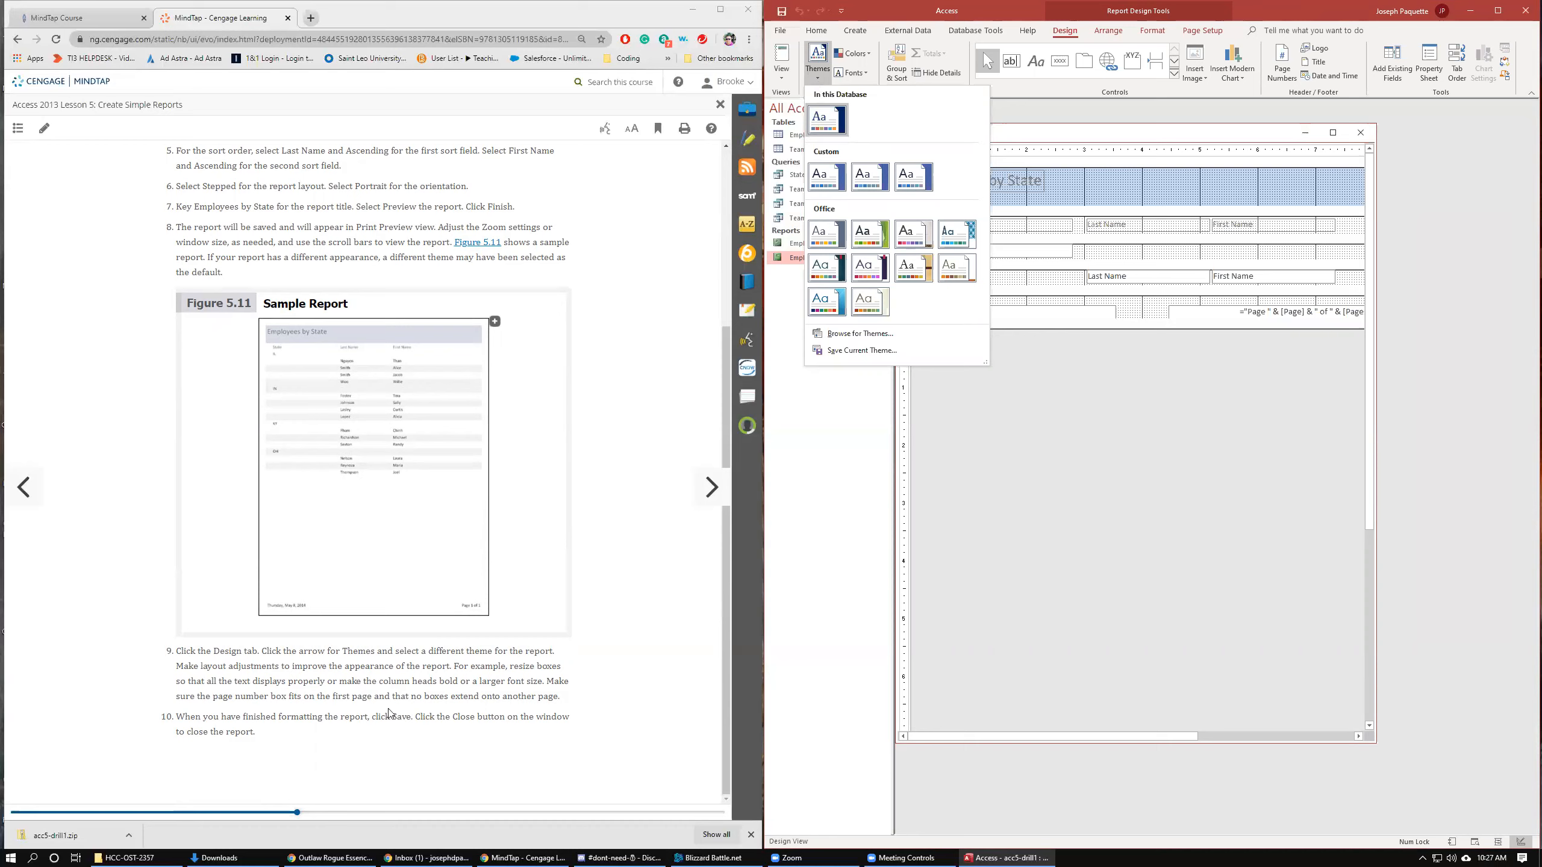
{"action": "left_click", "coordinate": [1361, 132]}
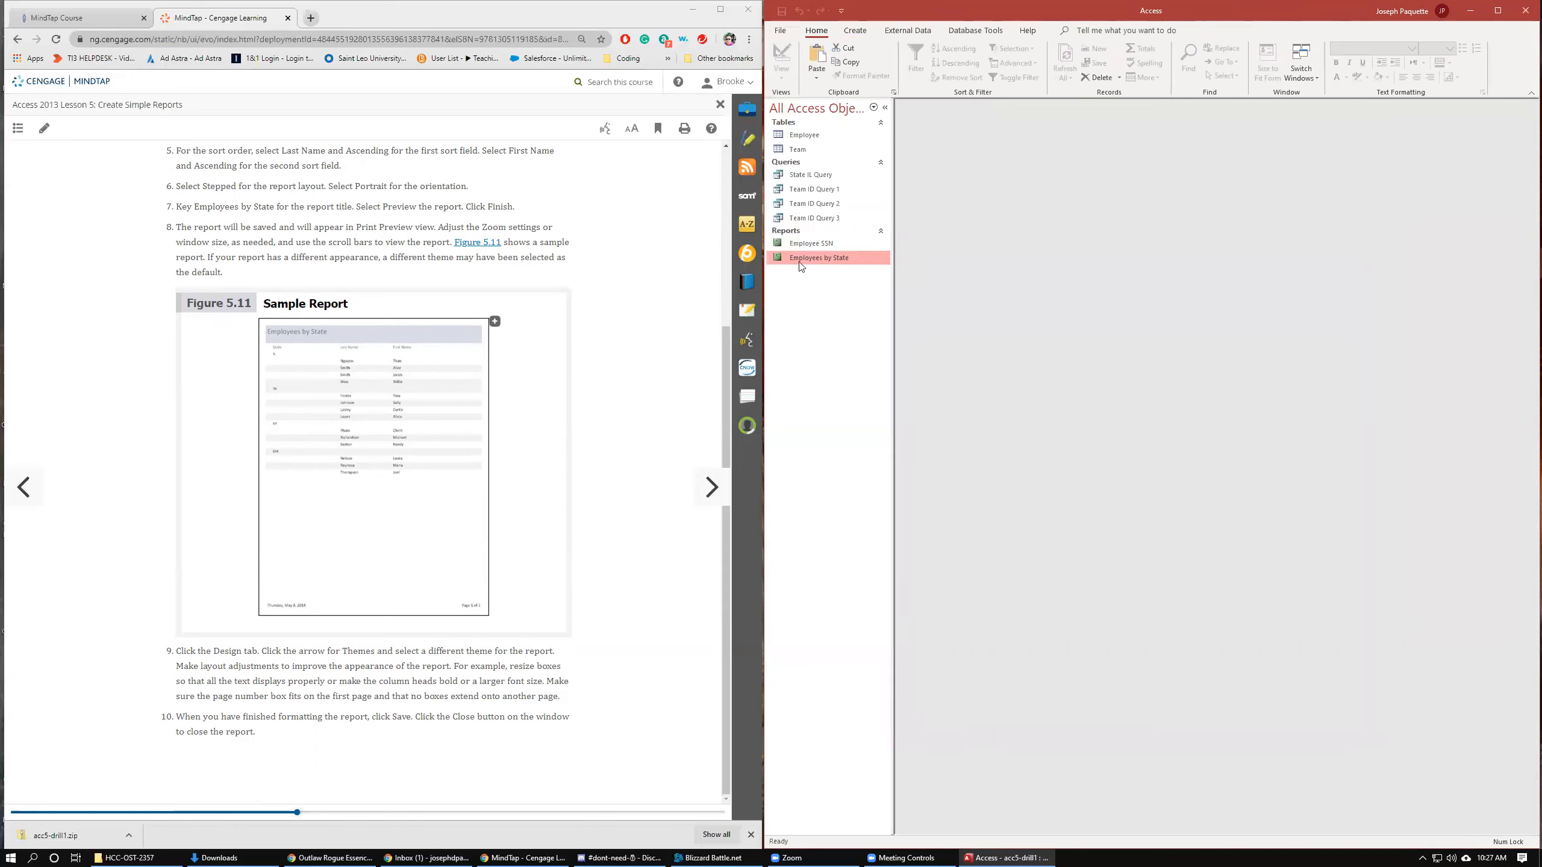
Reopen the Employees by State report, widen its window to view the layout, and close it
{"action": "double_click", "coordinate": [801, 261]}
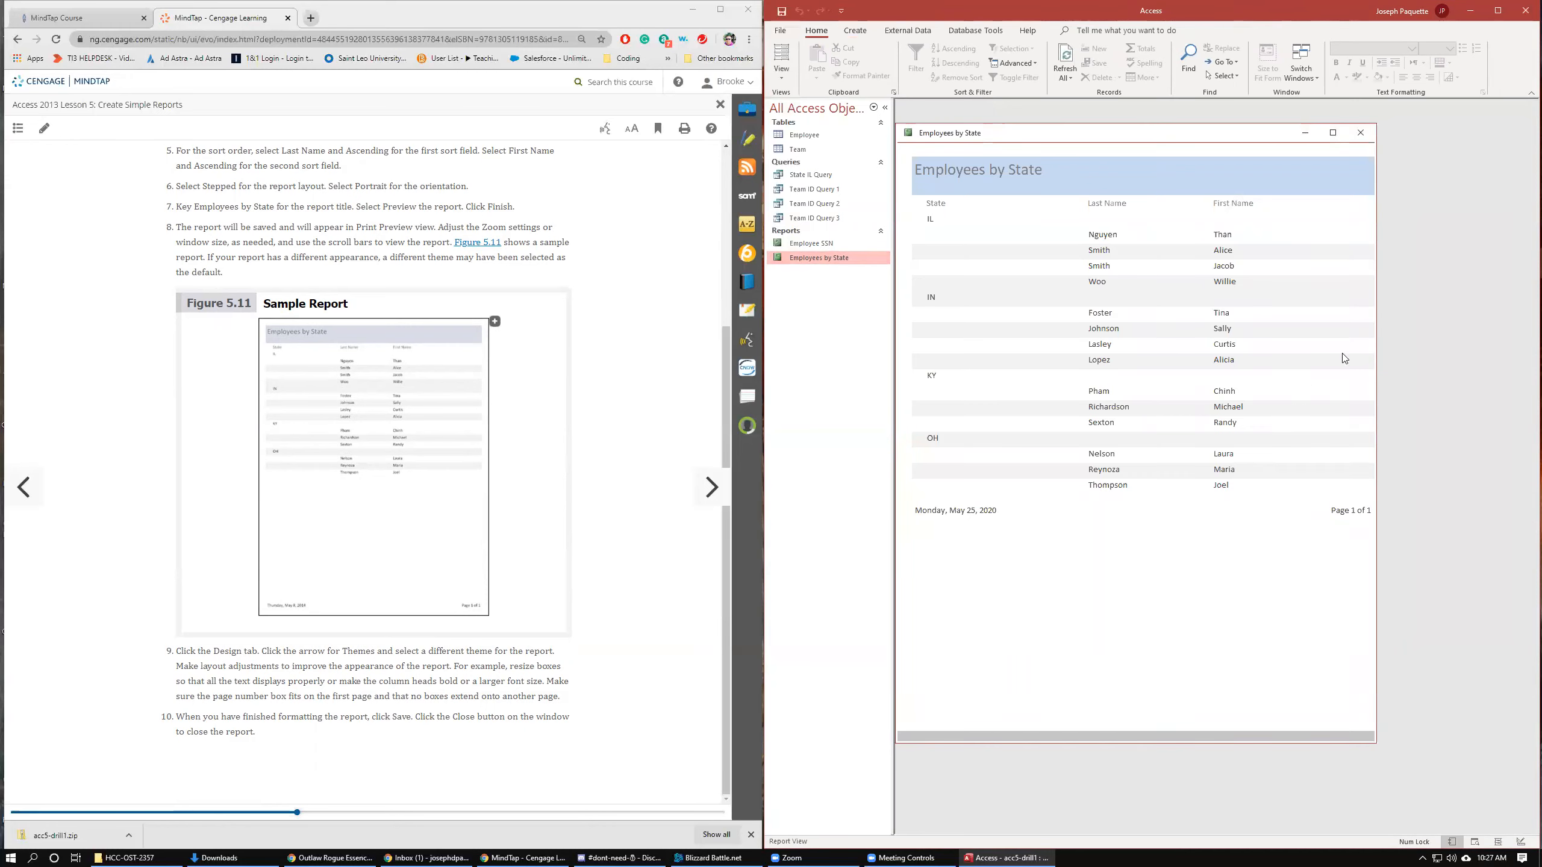
{"action": "left_click_drag", "start_coordinate": [1377, 278], "coordinate": [1415, 278]}
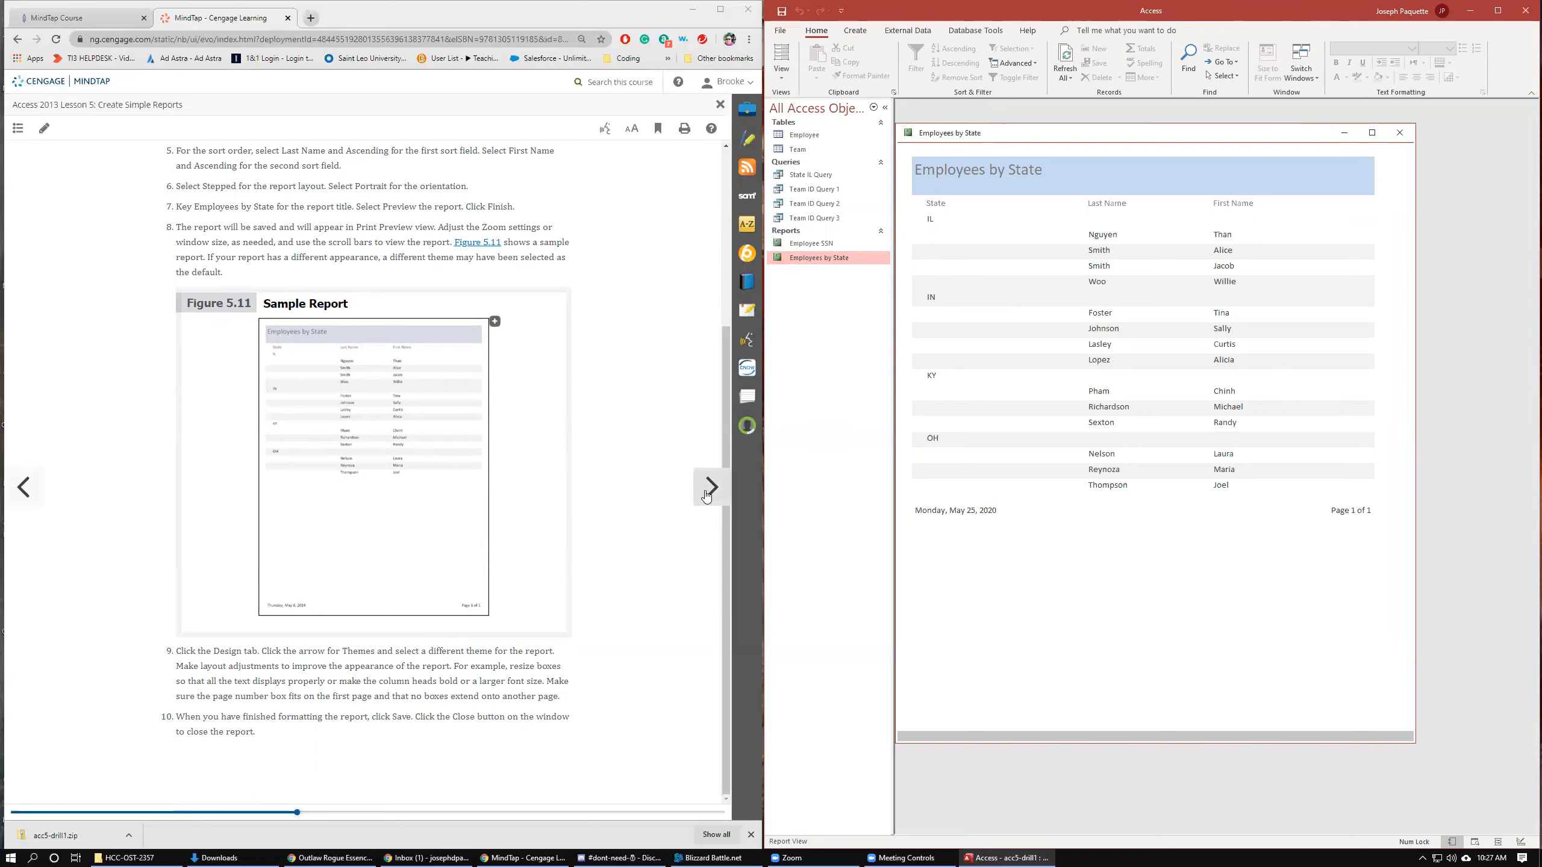
{"action": "left_click", "coordinate": [1408, 134]}
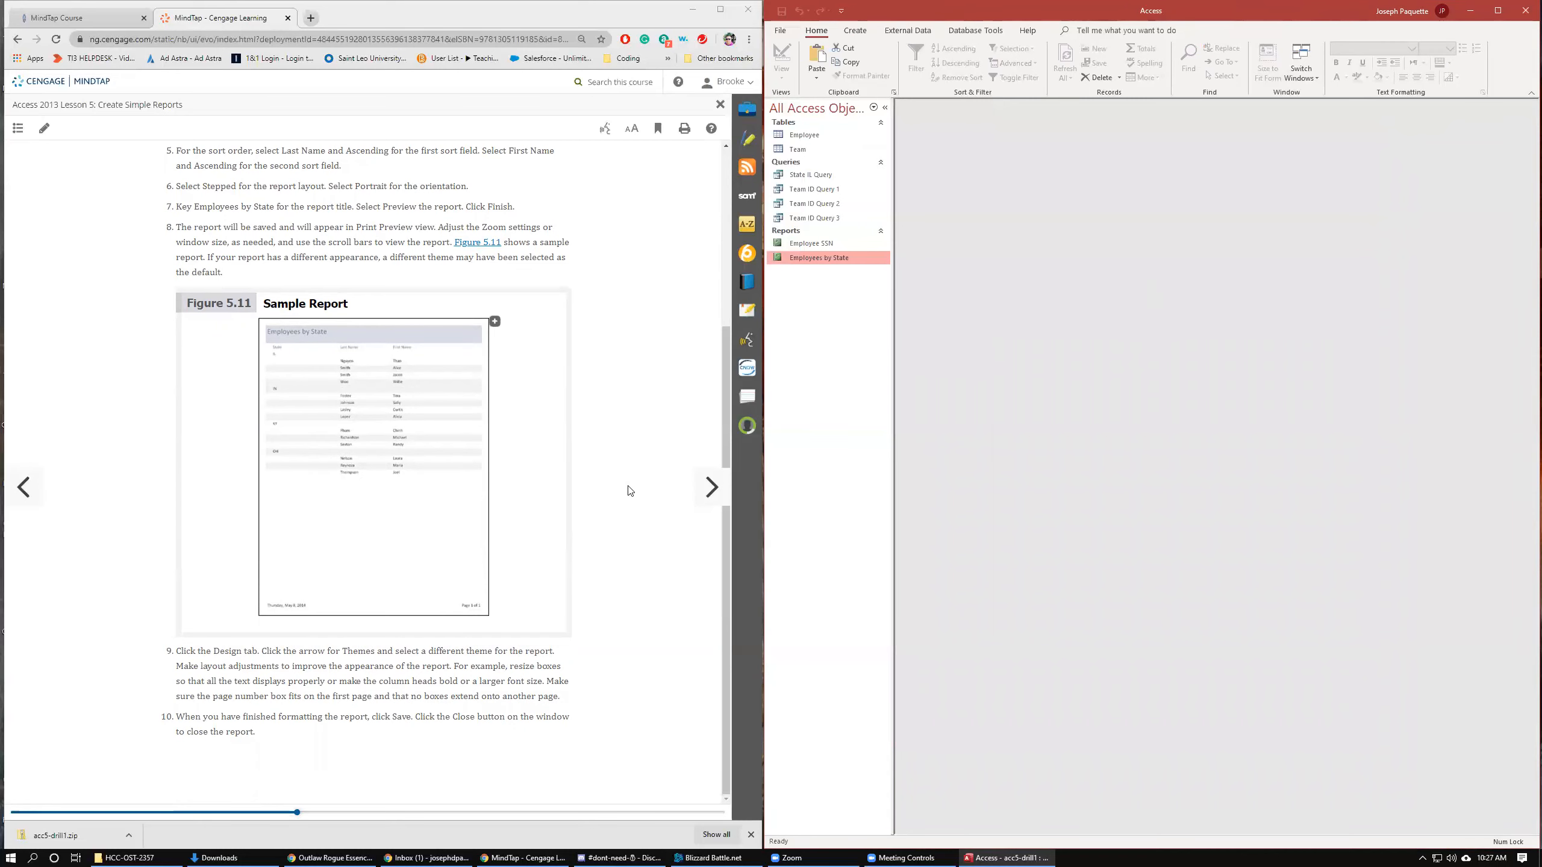
Advance the course to Drill 2 Print a Report and open Employees by State in Print Preview
{"action": "left_click", "coordinate": [710, 491]}
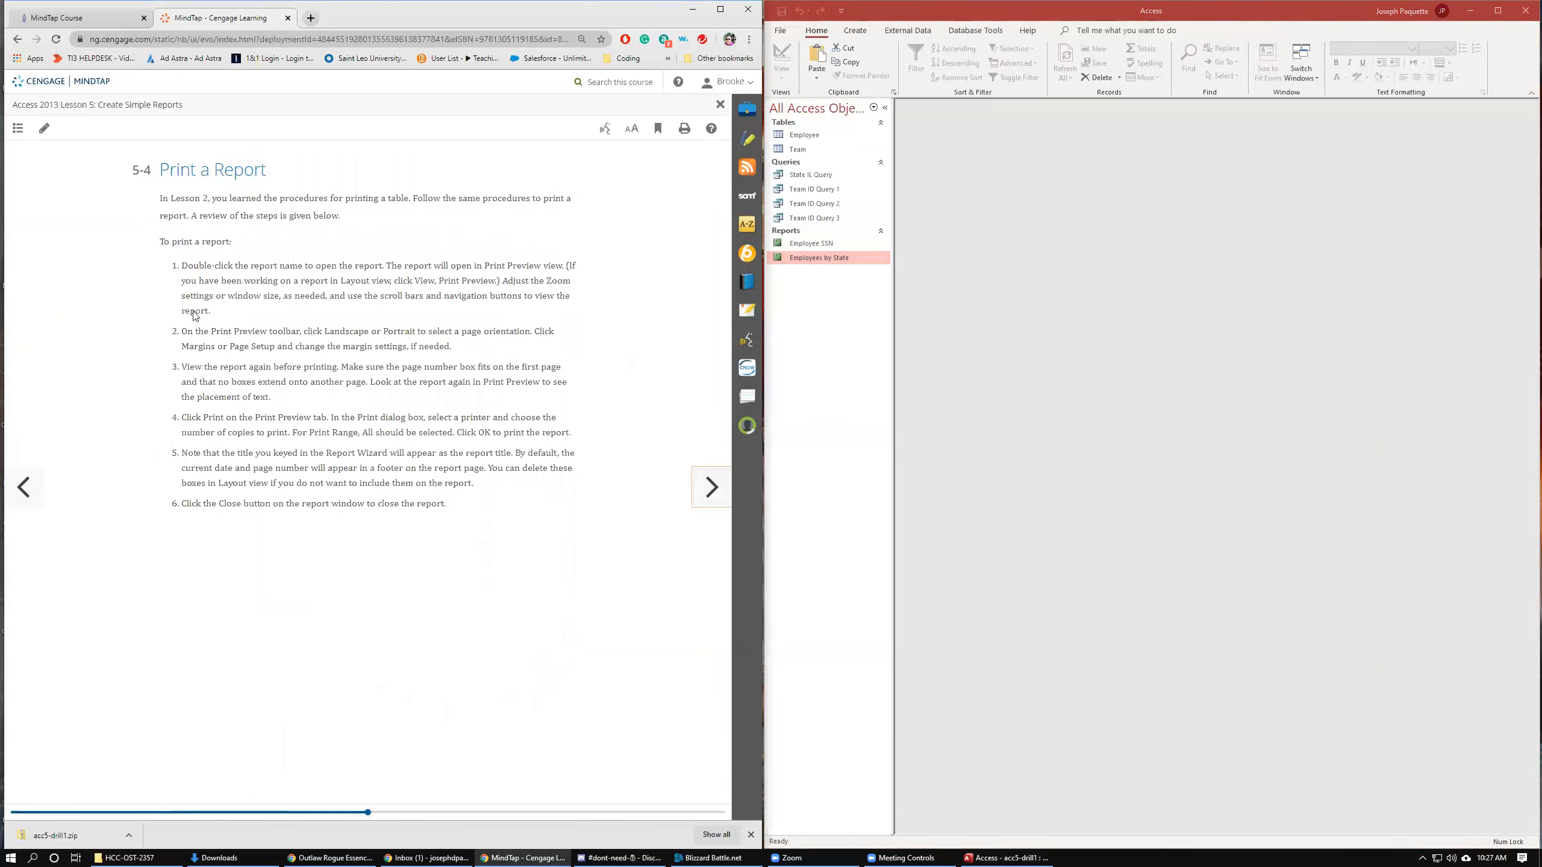
{"action": "left_click", "coordinate": [712, 488]}
{"action": "double_click", "coordinate": [819, 258]}
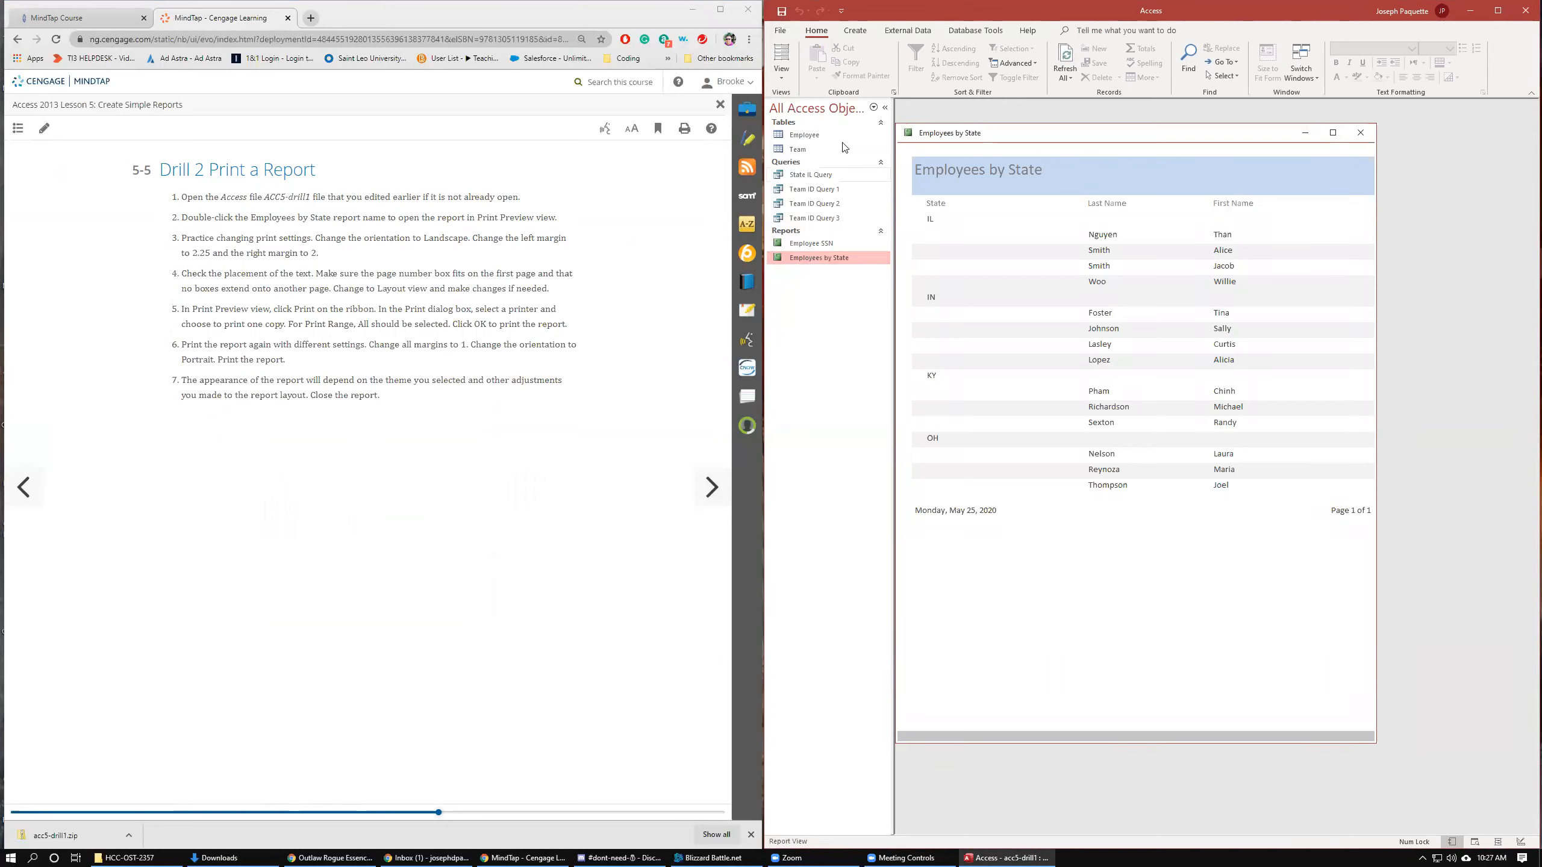
{"action": "left_click", "coordinate": [781, 31]}
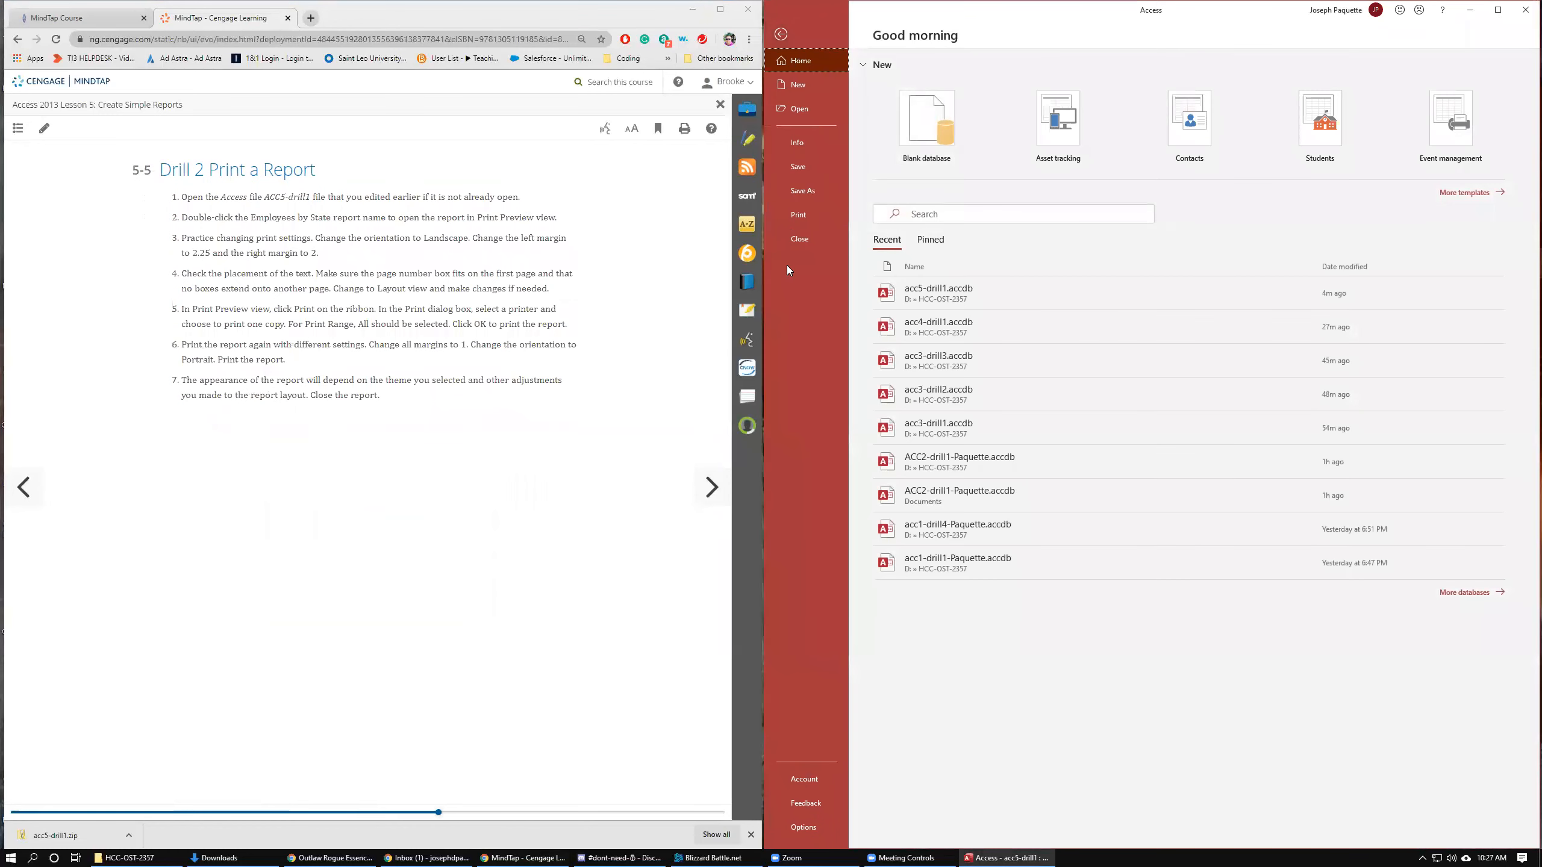
{"action": "left_click", "coordinate": [807, 213]}
{"action": "left_click", "coordinate": [951, 176]}
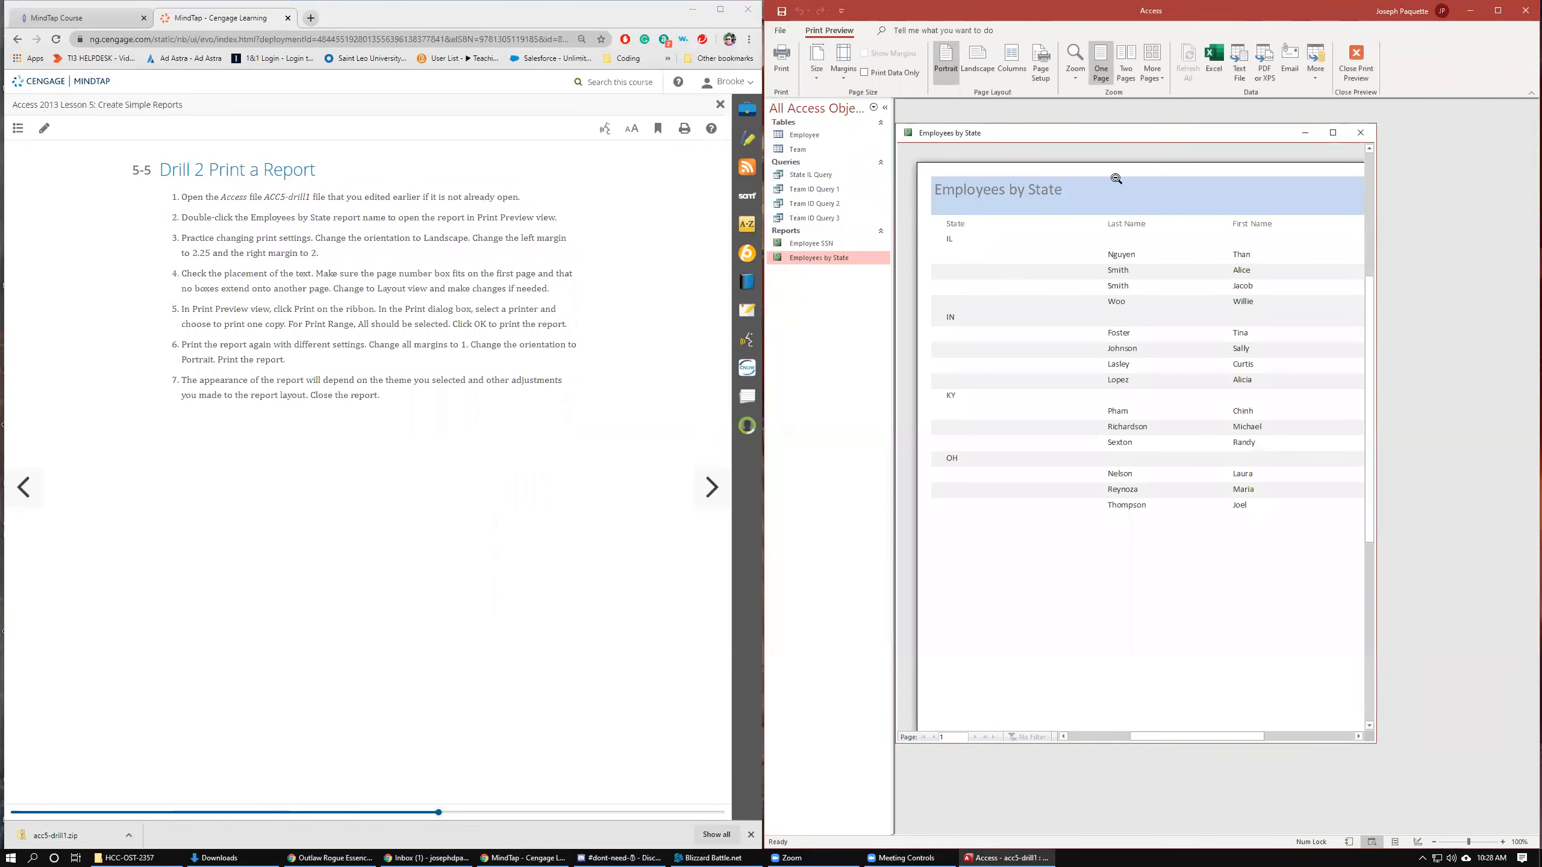
Set up the report page in Landscape orientation with a left margin of 2.25 and a right margin of 2
{"action": "left_click", "coordinate": [1041, 64]}
{"action": "left_click", "coordinate": [1110, 228]}
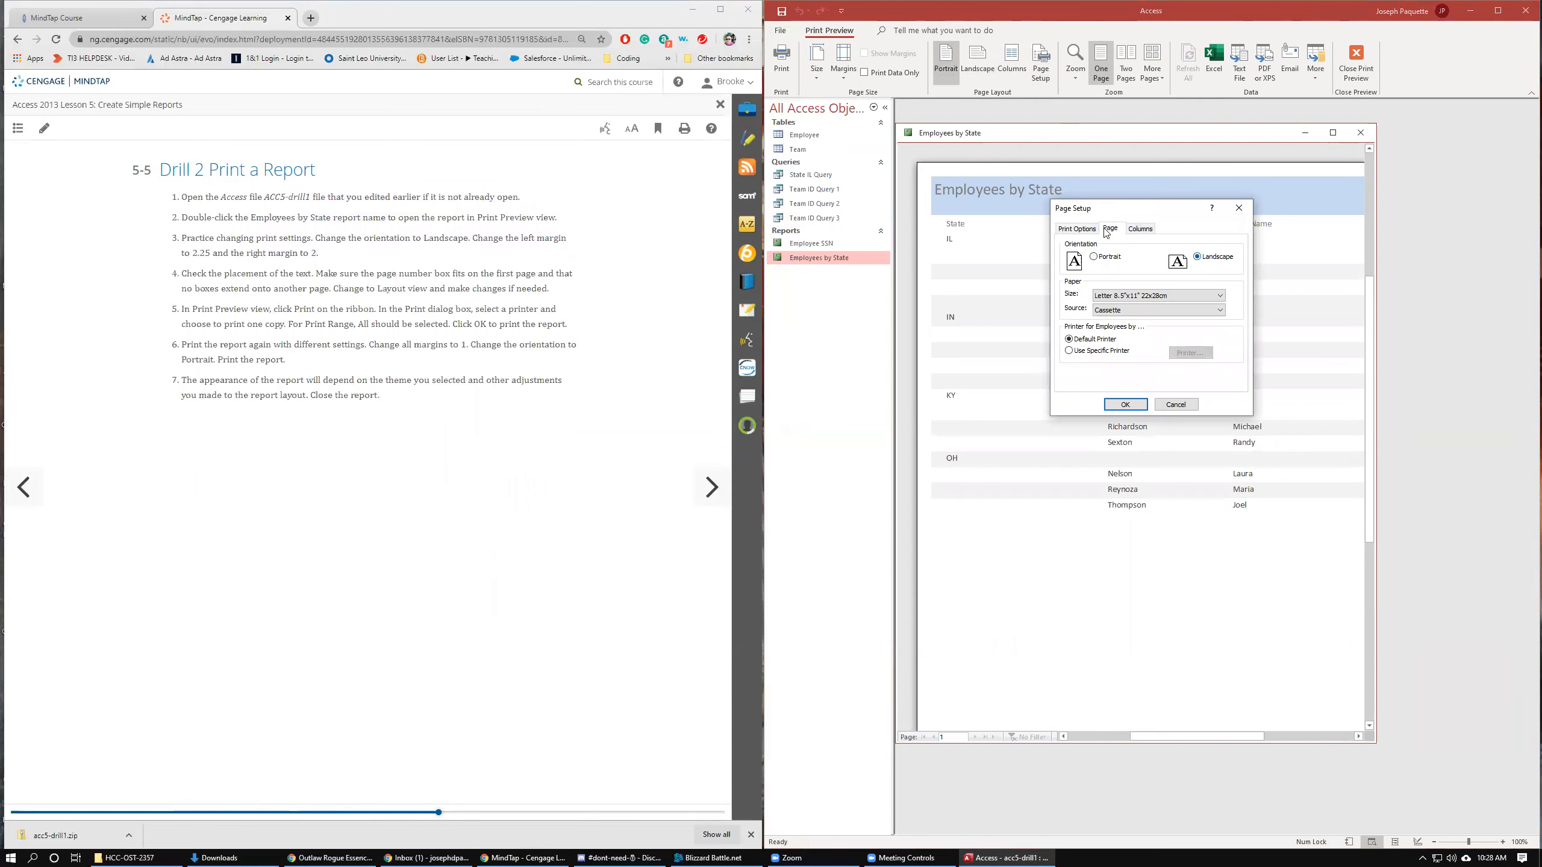
{"action": "left_click", "coordinate": [1076, 228]}
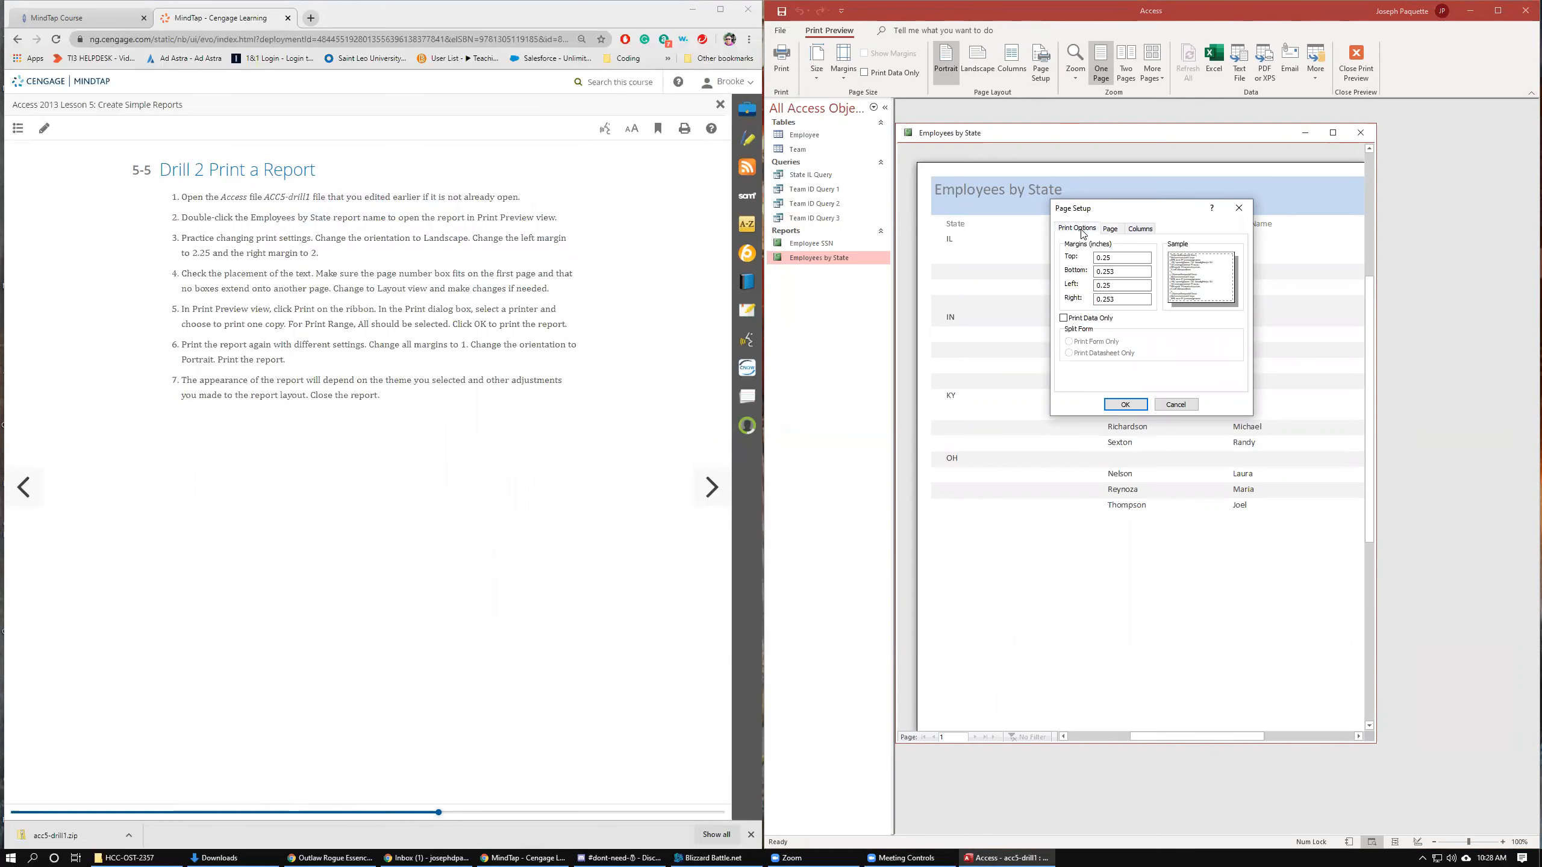
{"action": "double_click", "coordinate": [1117, 286]}
{"action": "type", "text": "2.25"}
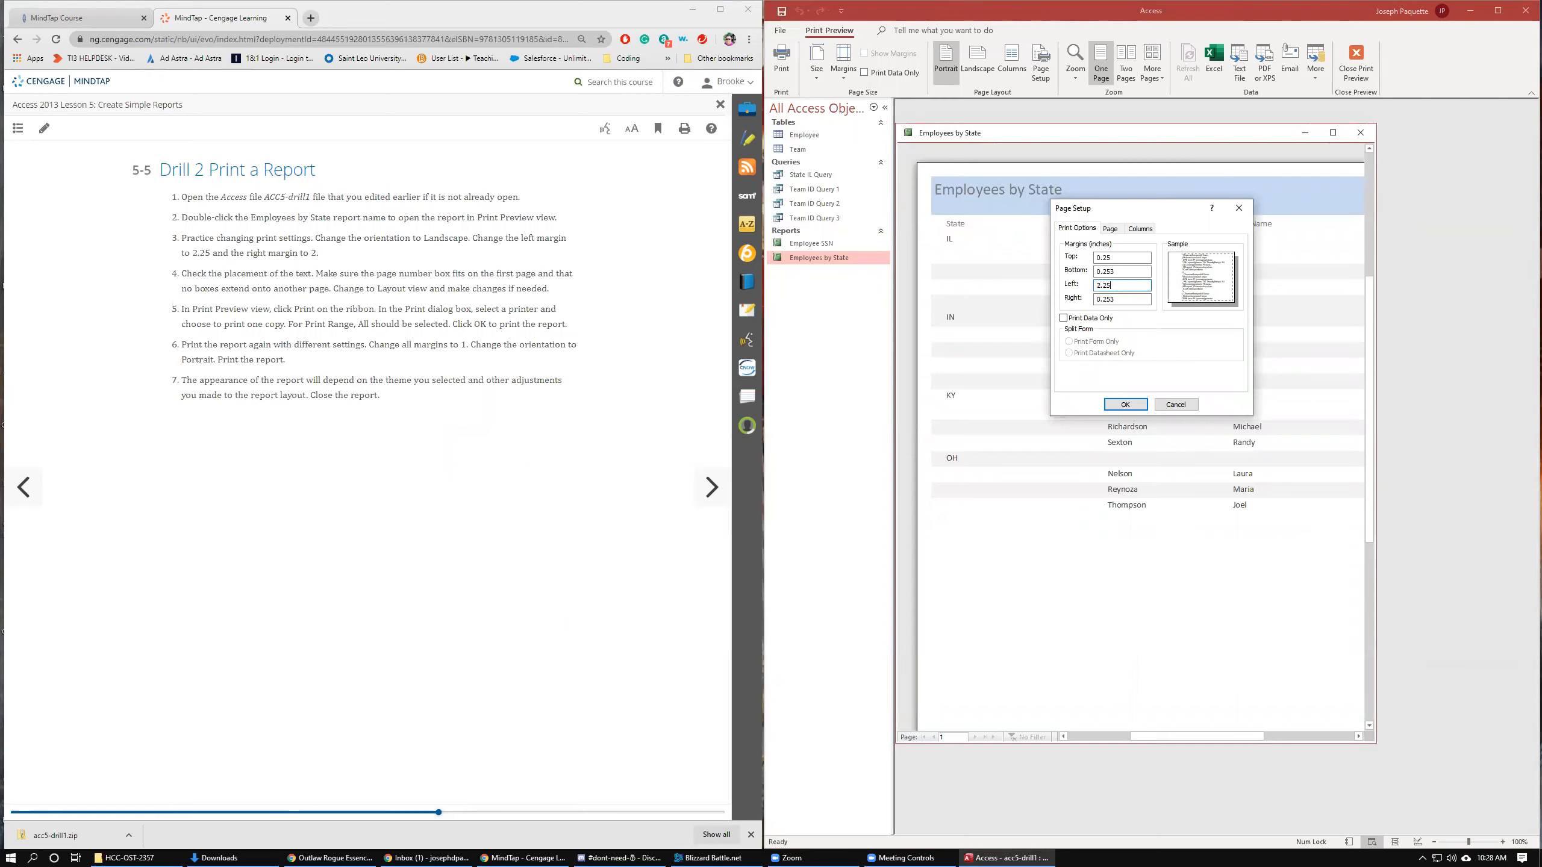
{"action": "double_click", "coordinate": [1116, 299]}
{"action": "type", "text": "2"}
{"action": "left_click", "coordinate": [1125, 404]}
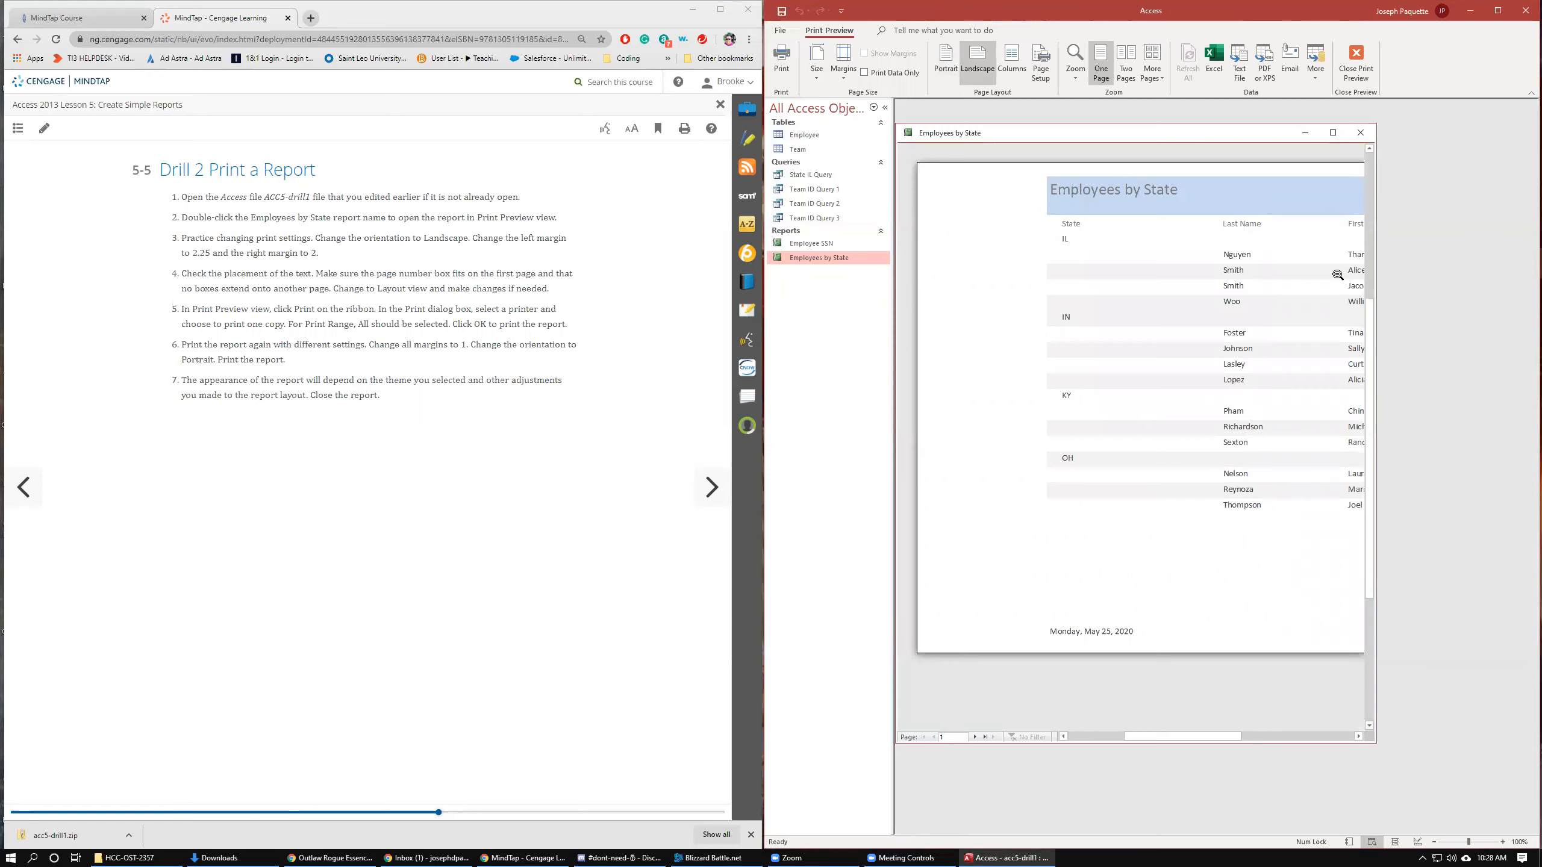
Widen the report window and examine the placement of the text and footer on the landscape page
{"action": "left_click", "coordinate": [1072, 66]}
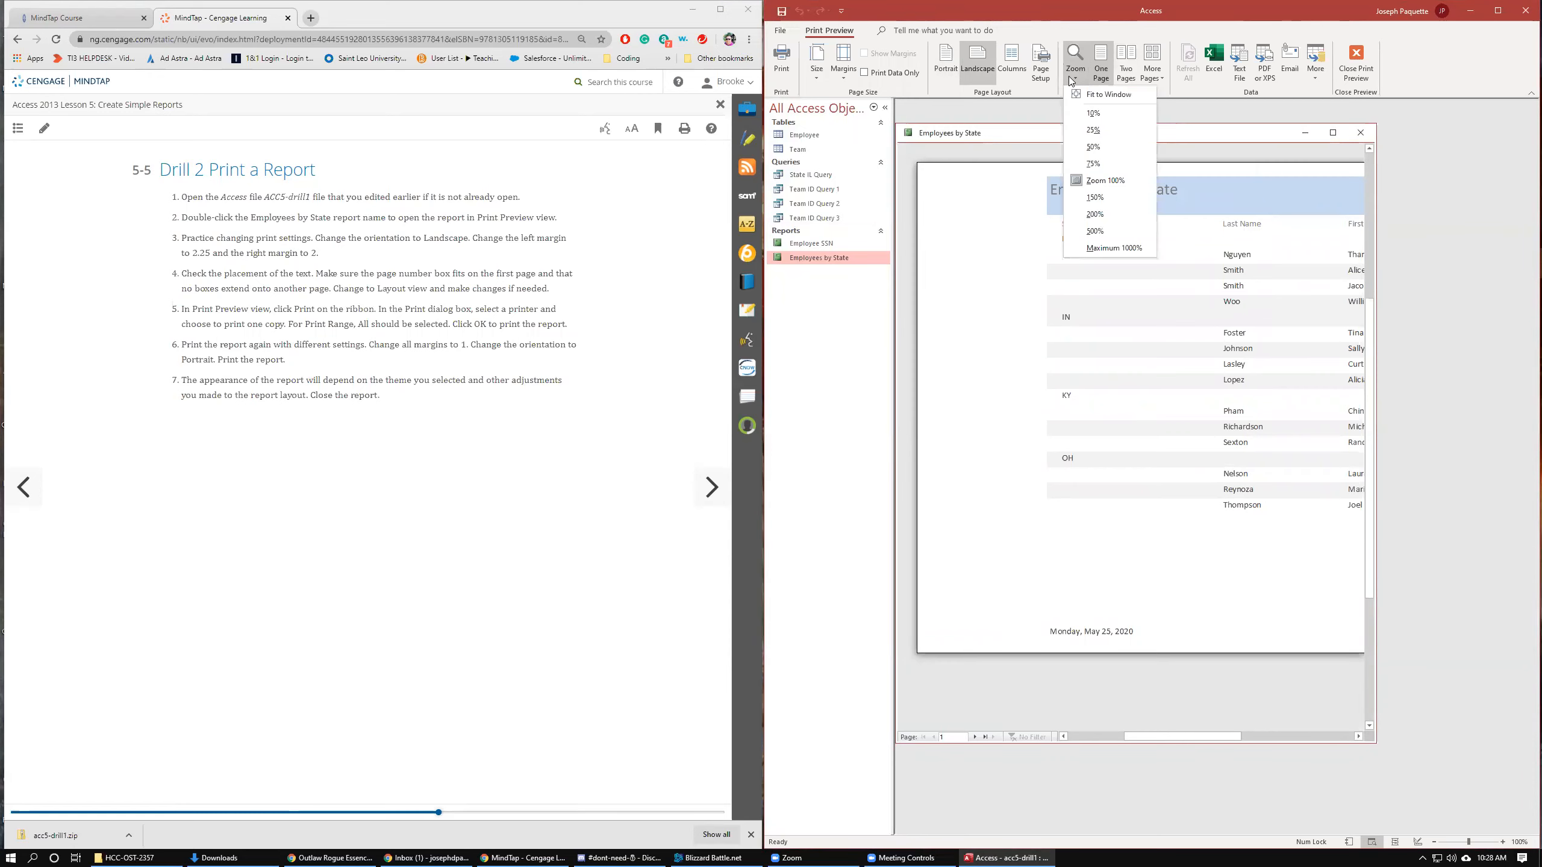
{"action": "left_click", "coordinate": [1086, 166]}
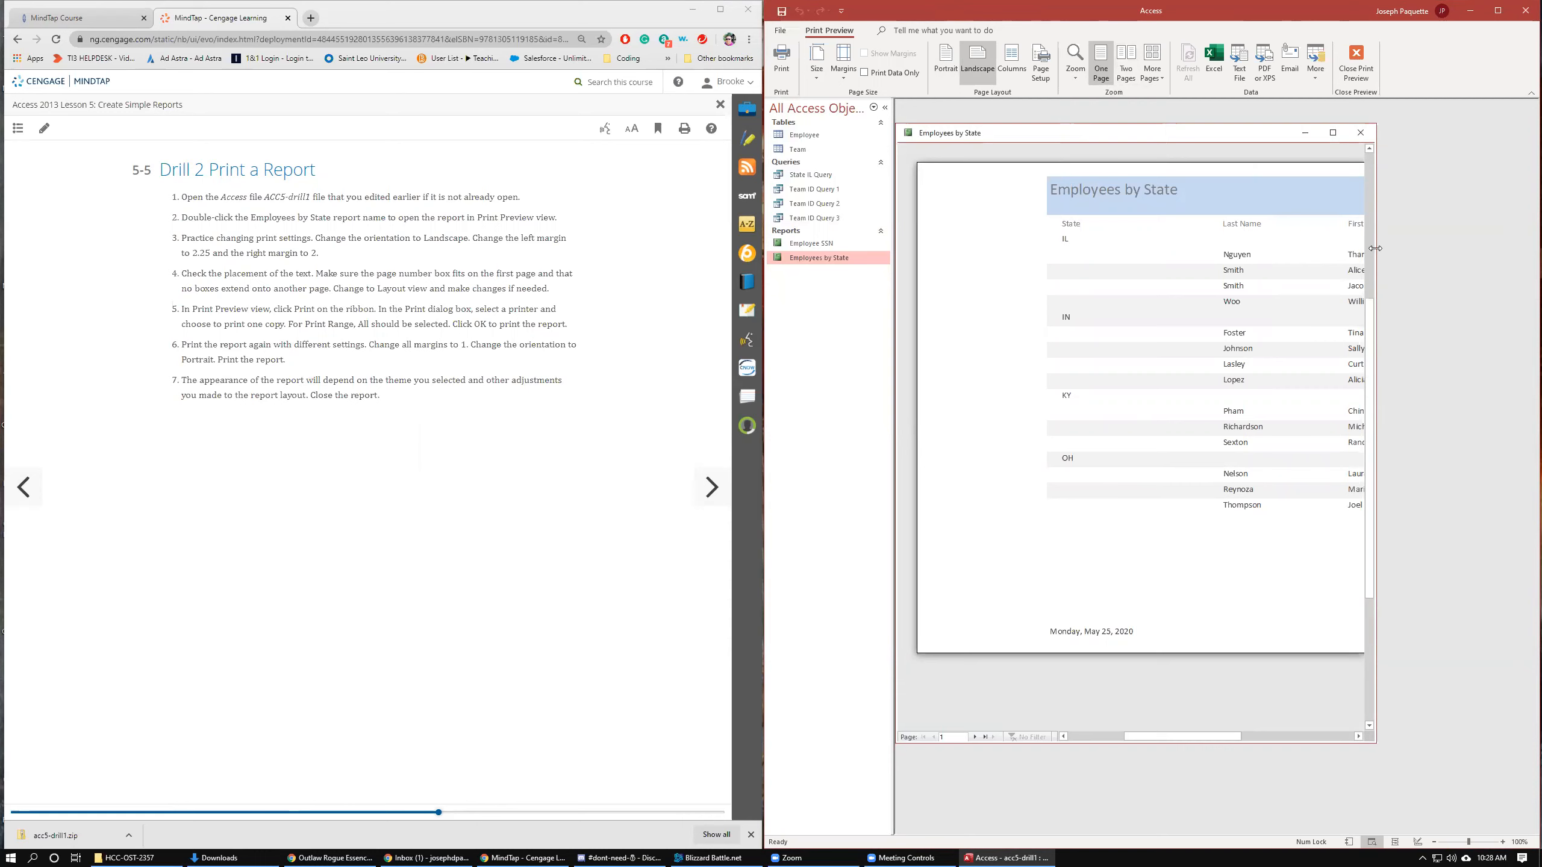
{"action": "left_click_drag", "start_coordinate": [1376, 248], "coordinate": [1516, 250]}
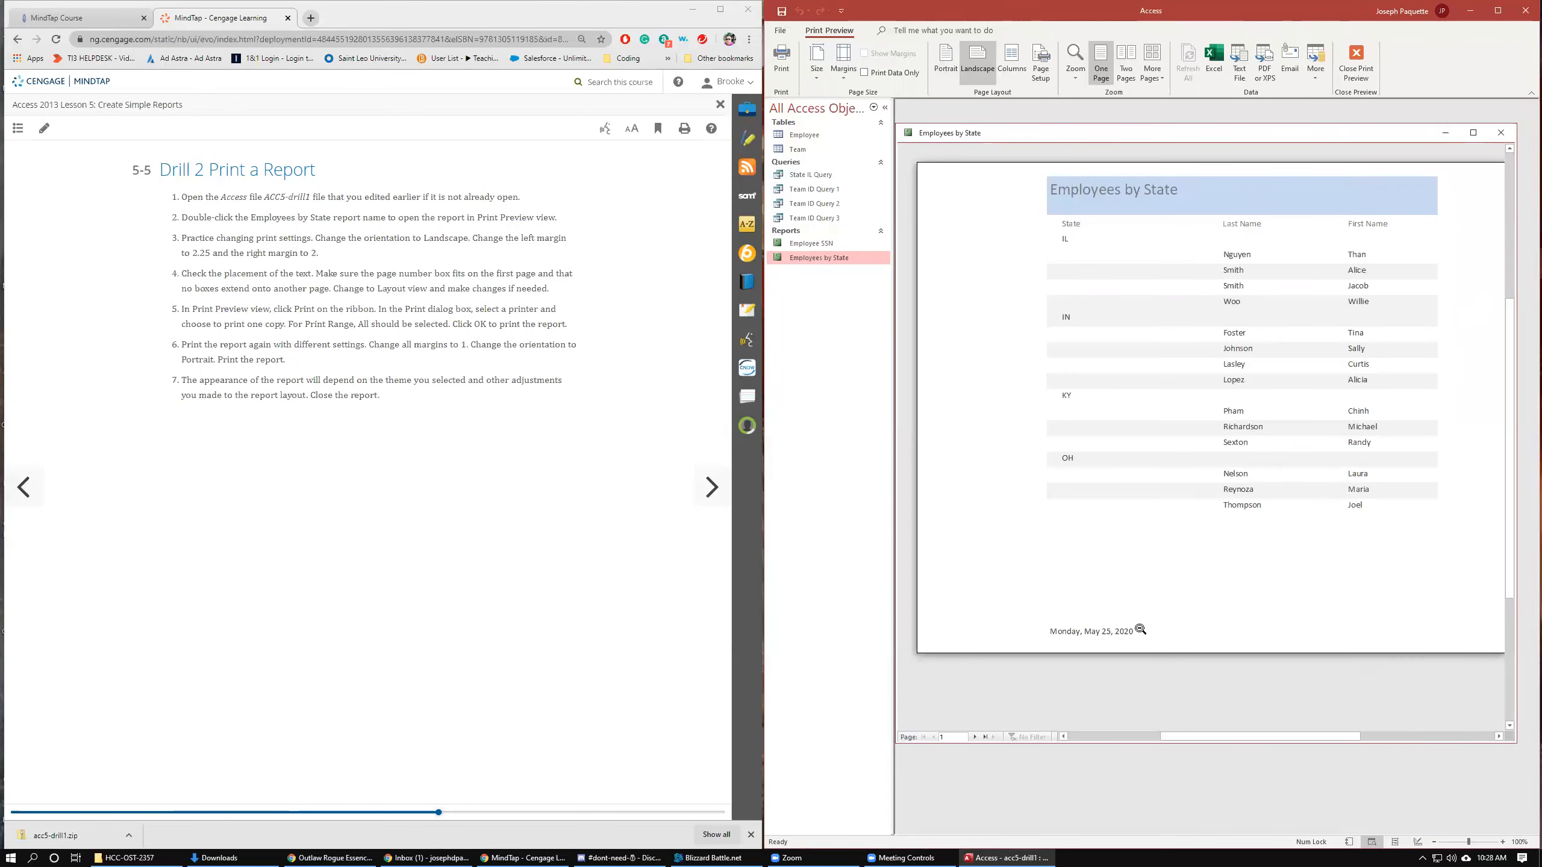
{"action": "mouse_move", "coordinate": [1203, 737]}
{"action": "left_mouse_down"}
{"action": "mouse_move", "coordinate": [1268, 739]}
{"action": "mouse_move", "coordinate": [1219, 741]}
{"action": "left_mouse_up"}
{"action": "scroll", "coordinate": [1185, 512], "scroll_direction": "down", "scroll_amount": 2}
{"action": "scroll", "coordinate": [1184, 512], "scroll_direction": "up", "scroll_amount": 2}
{"action": "scroll", "coordinate": [1185, 512], "scroll_direction": "up", "scroll_amount": 4}
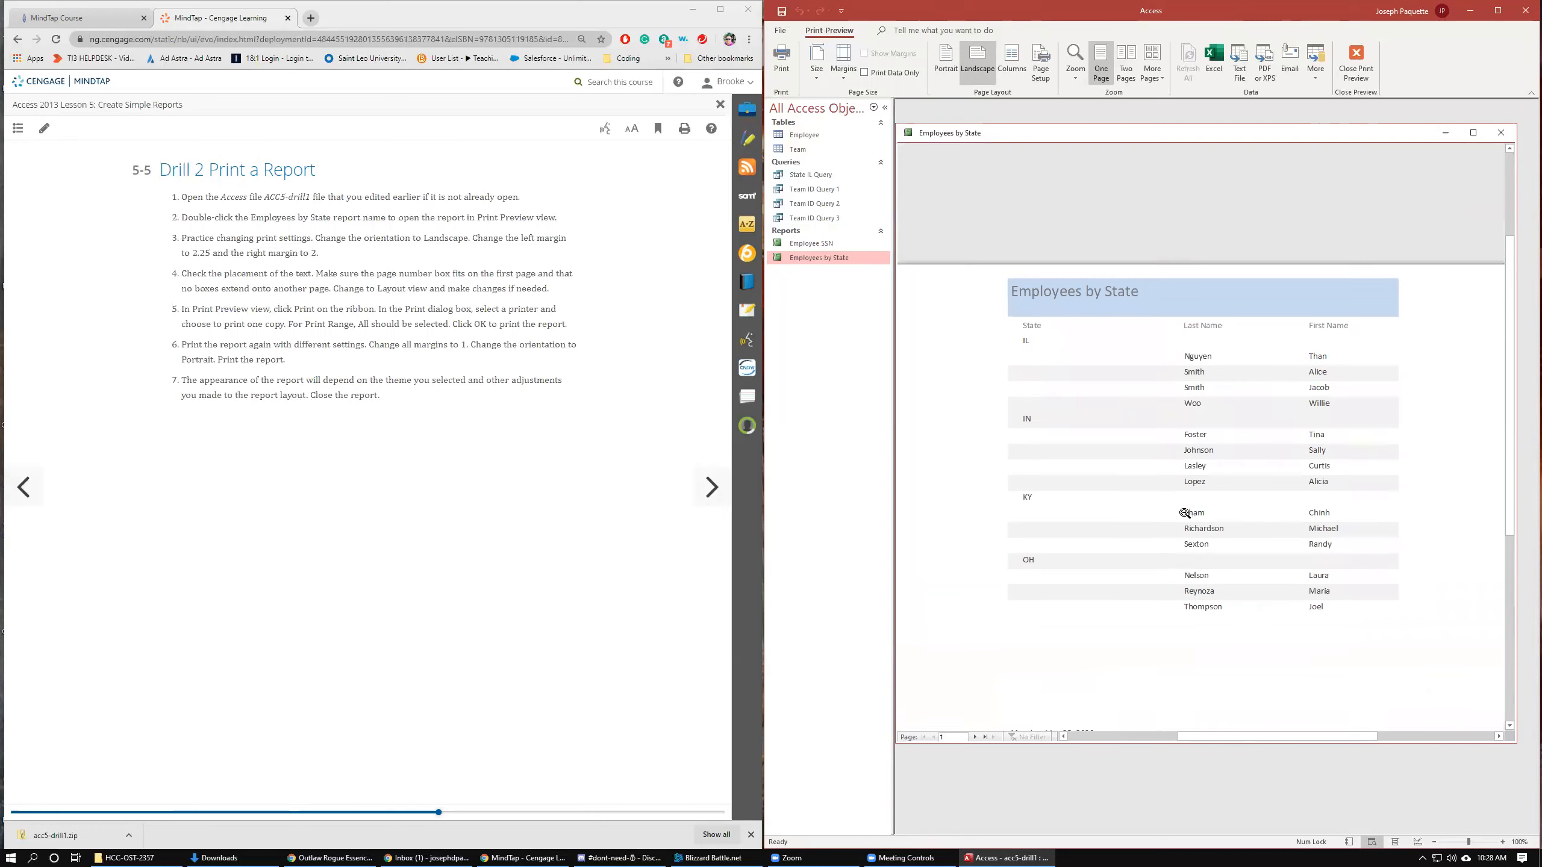
{"action": "scroll", "coordinate": [1184, 513], "scroll_direction": "down", "scroll_amount": 4}
{"action": "scroll", "coordinate": [1185, 510], "scroll_direction": "up", "scroll_amount": 2}
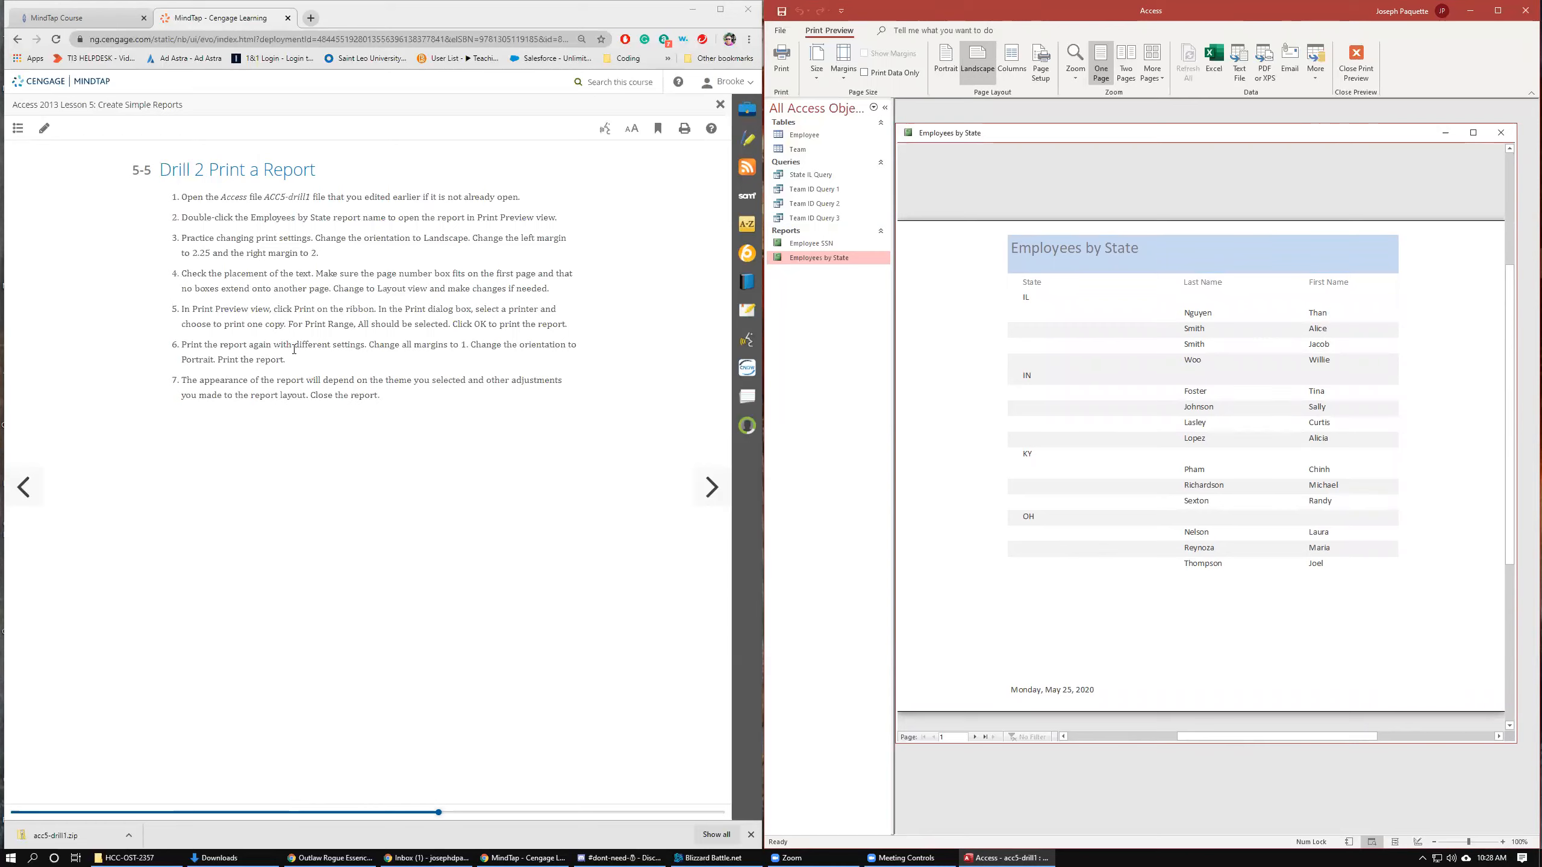
Change the report page to Portrait orientation with top, bottom, left and right margins all set to 1
{"action": "left_click", "coordinate": [1040, 61]}
{"action": "left_click", "coordinate": [1110, 228]}
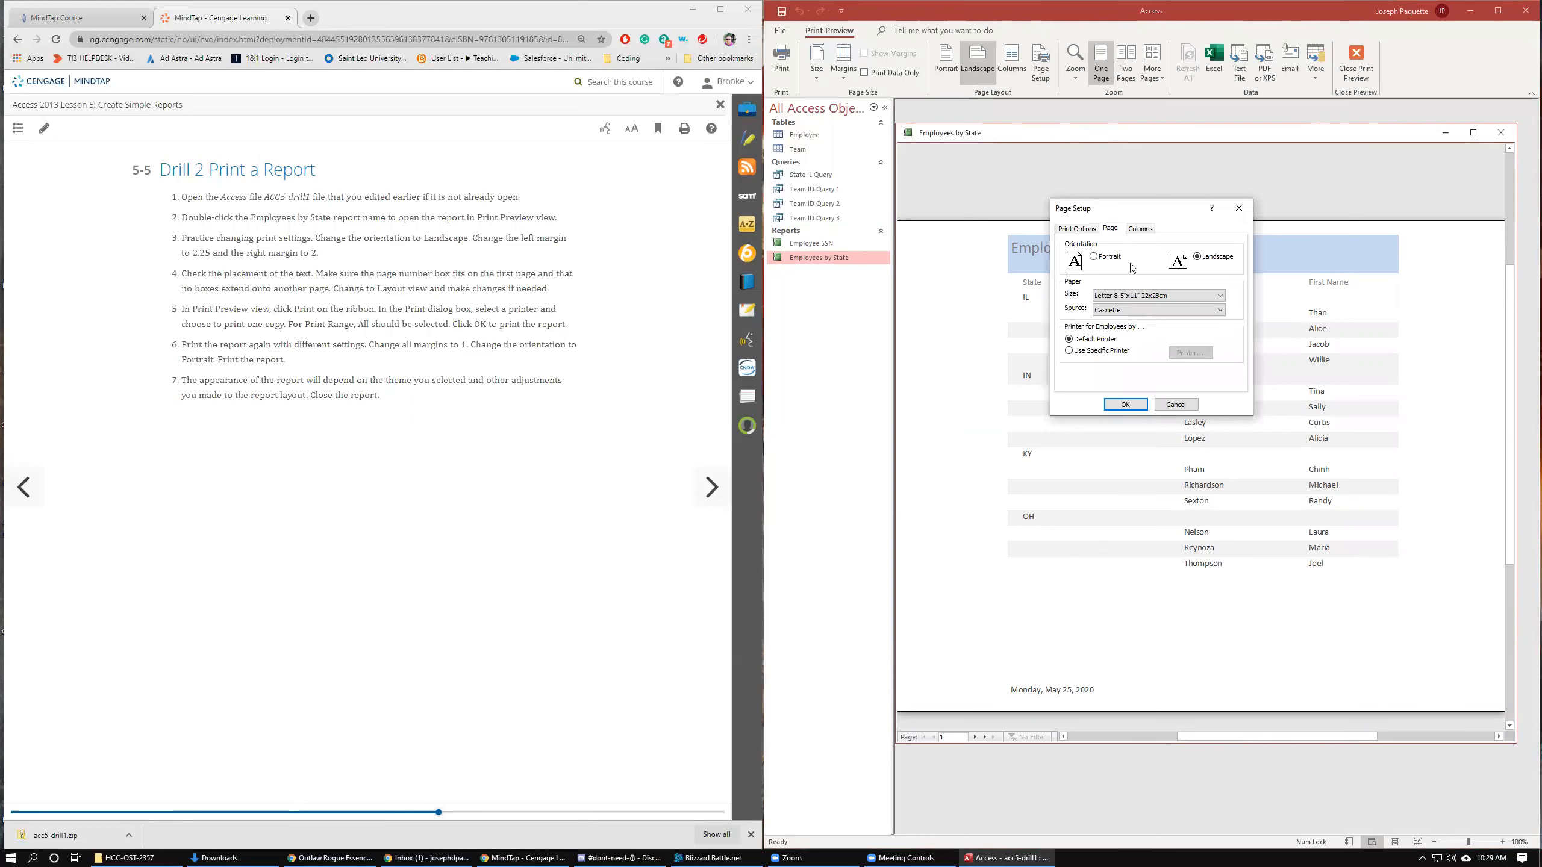
{"action": "left_click", "coordinate": [1085, 230]}
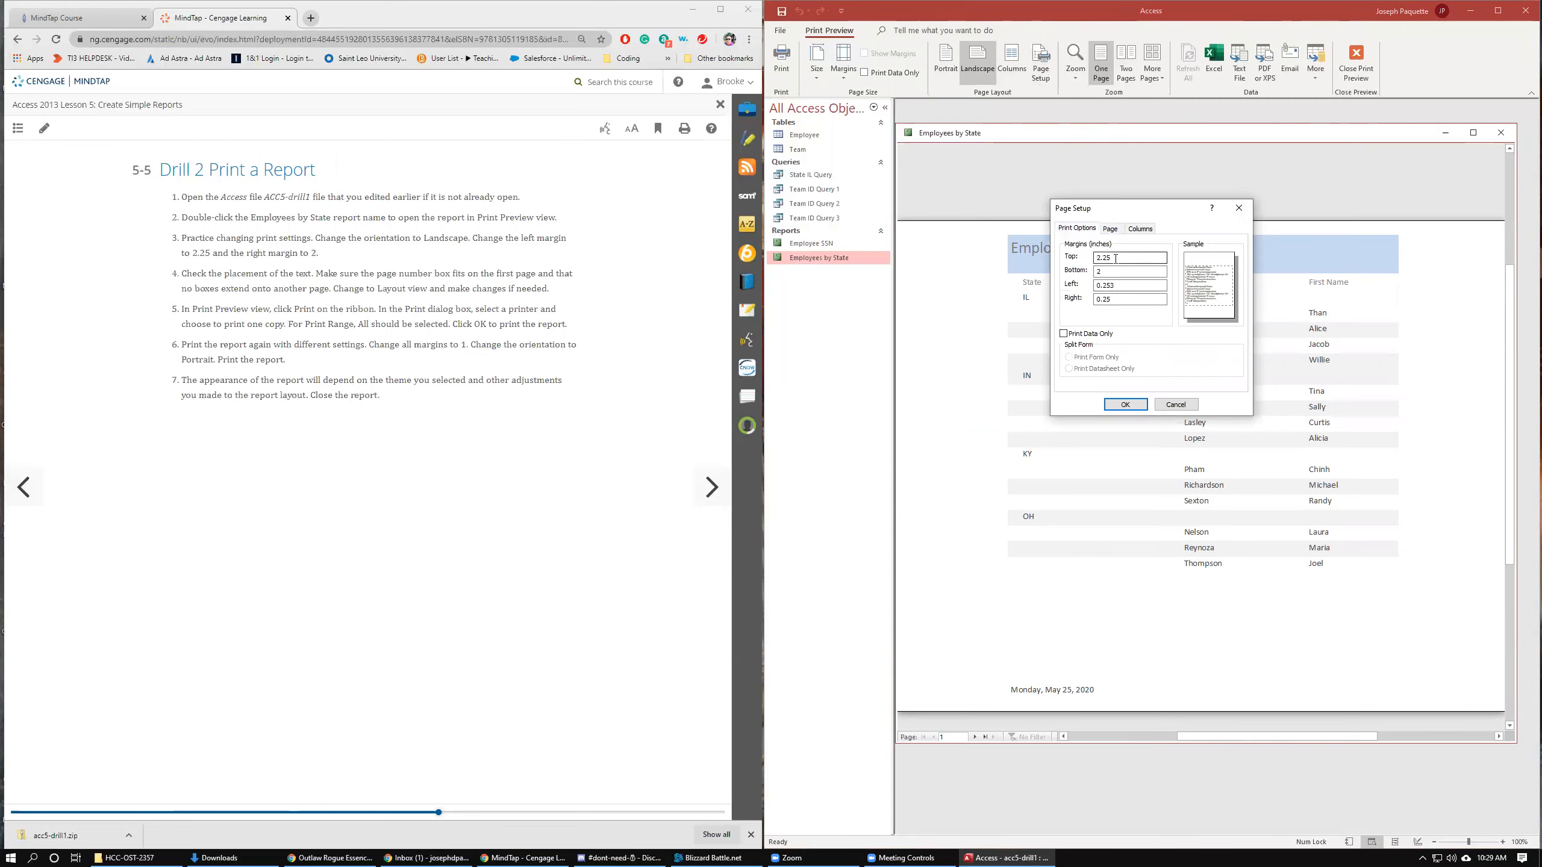
{"action": "type", "text": "1"}
{"action": "key", "text": "Tab"}
{"action": "type", "text": "1"}
{"action": "key", "text": "Tab"}
{"action": "type", "text": "1"}
{"action": "key", "text": "Tab"}
{"action": "type", "text": "1"}
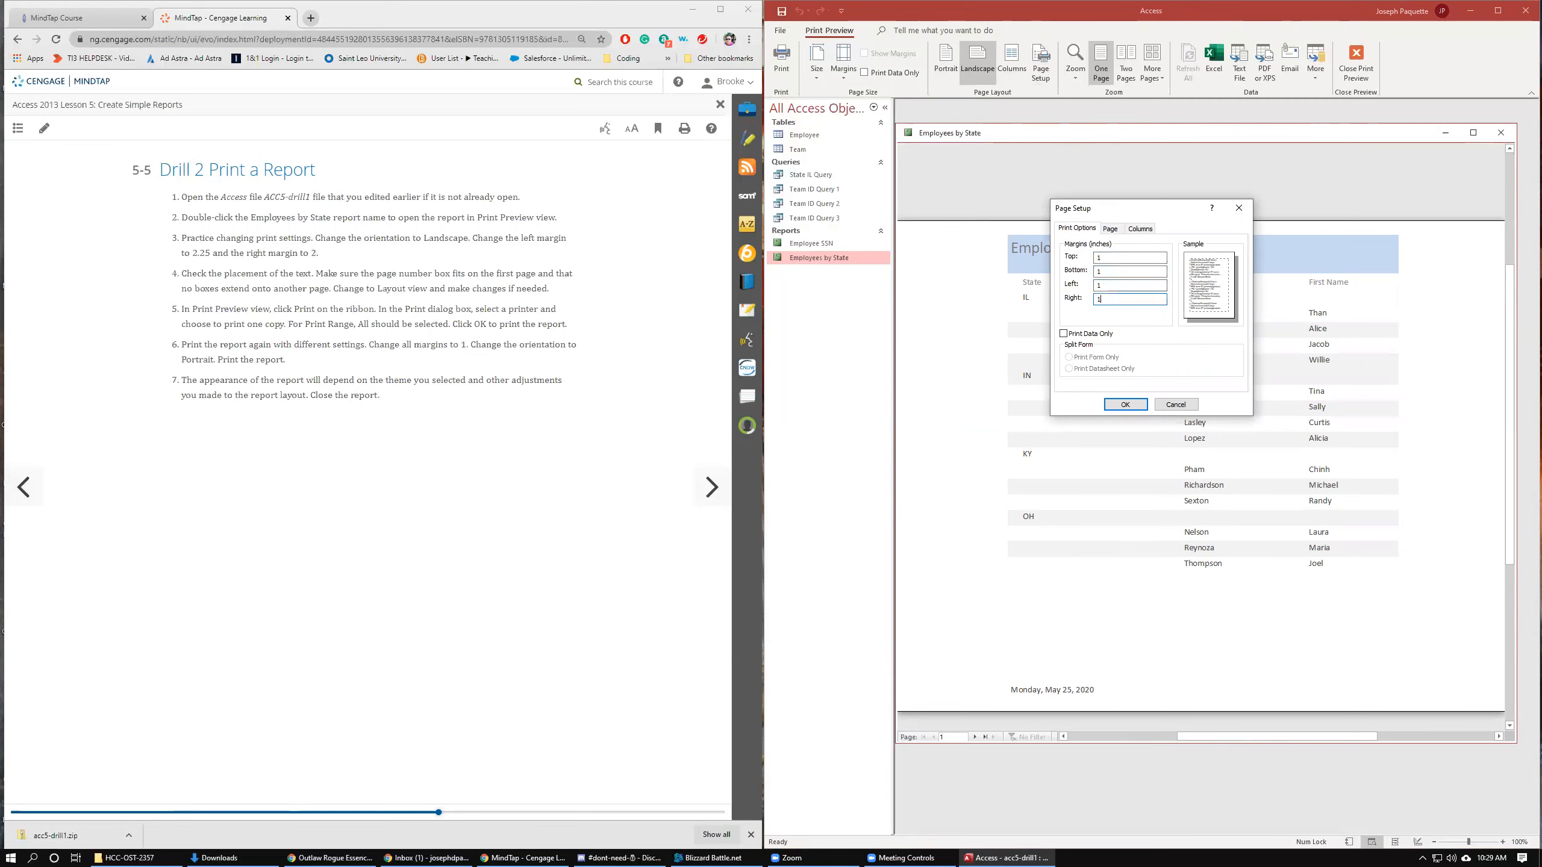
{"action": "left_click", "coordinate": [1124, 406]}
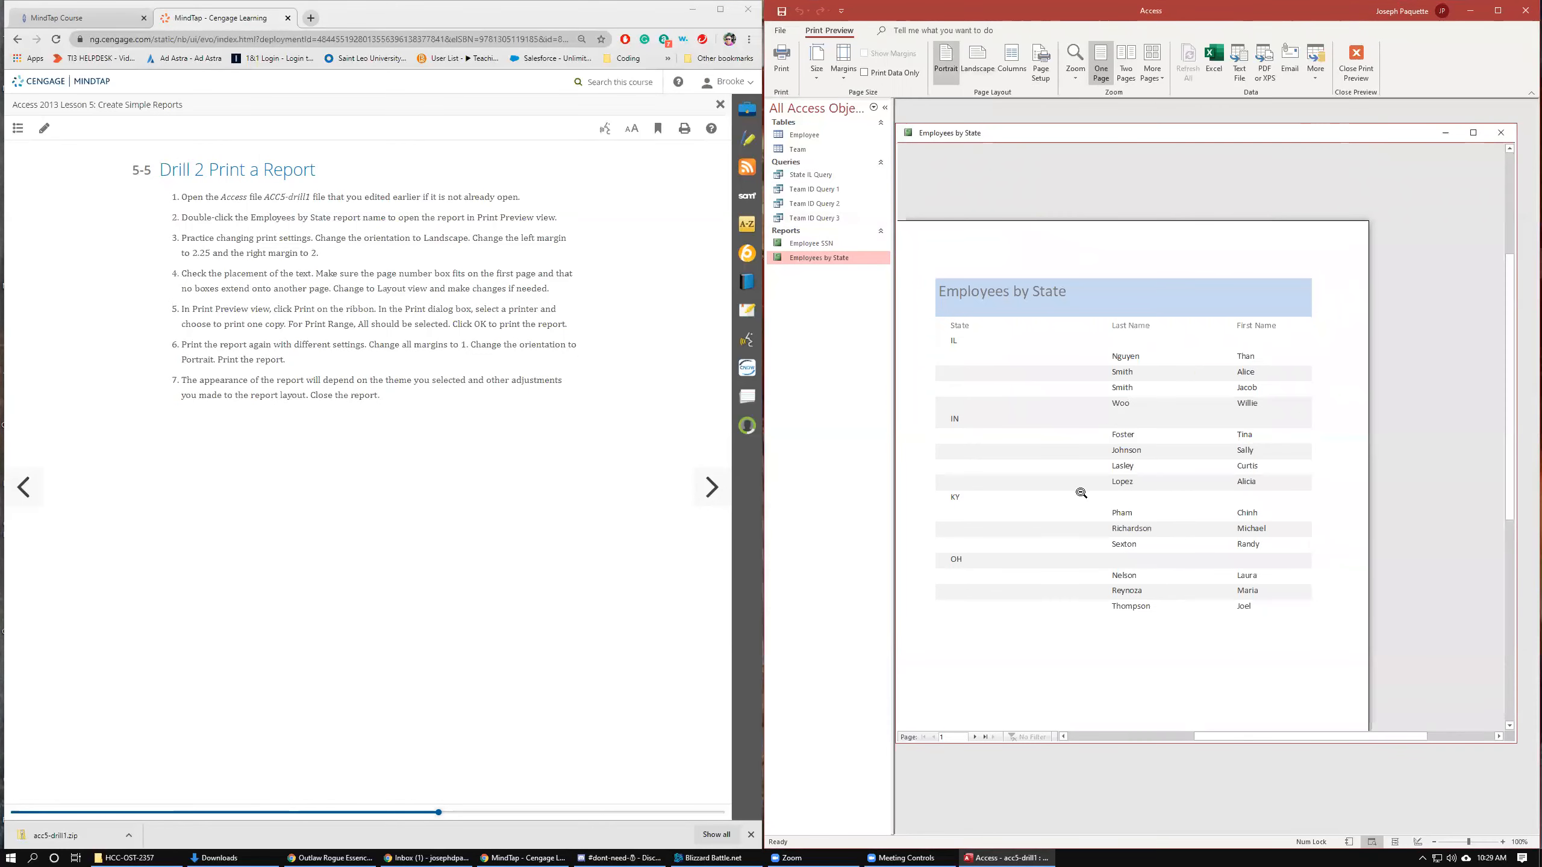
Check the text placement across the whole portrait page down to its date footer
{"action": "scroll", "coordinate": [1063, 550], "scroll_direction": "down", "scroll_amount": 1}
{"action": "scroll", "coordinate": [1062, 572], "scroll_direction": "up", "scroll_amount": 1}
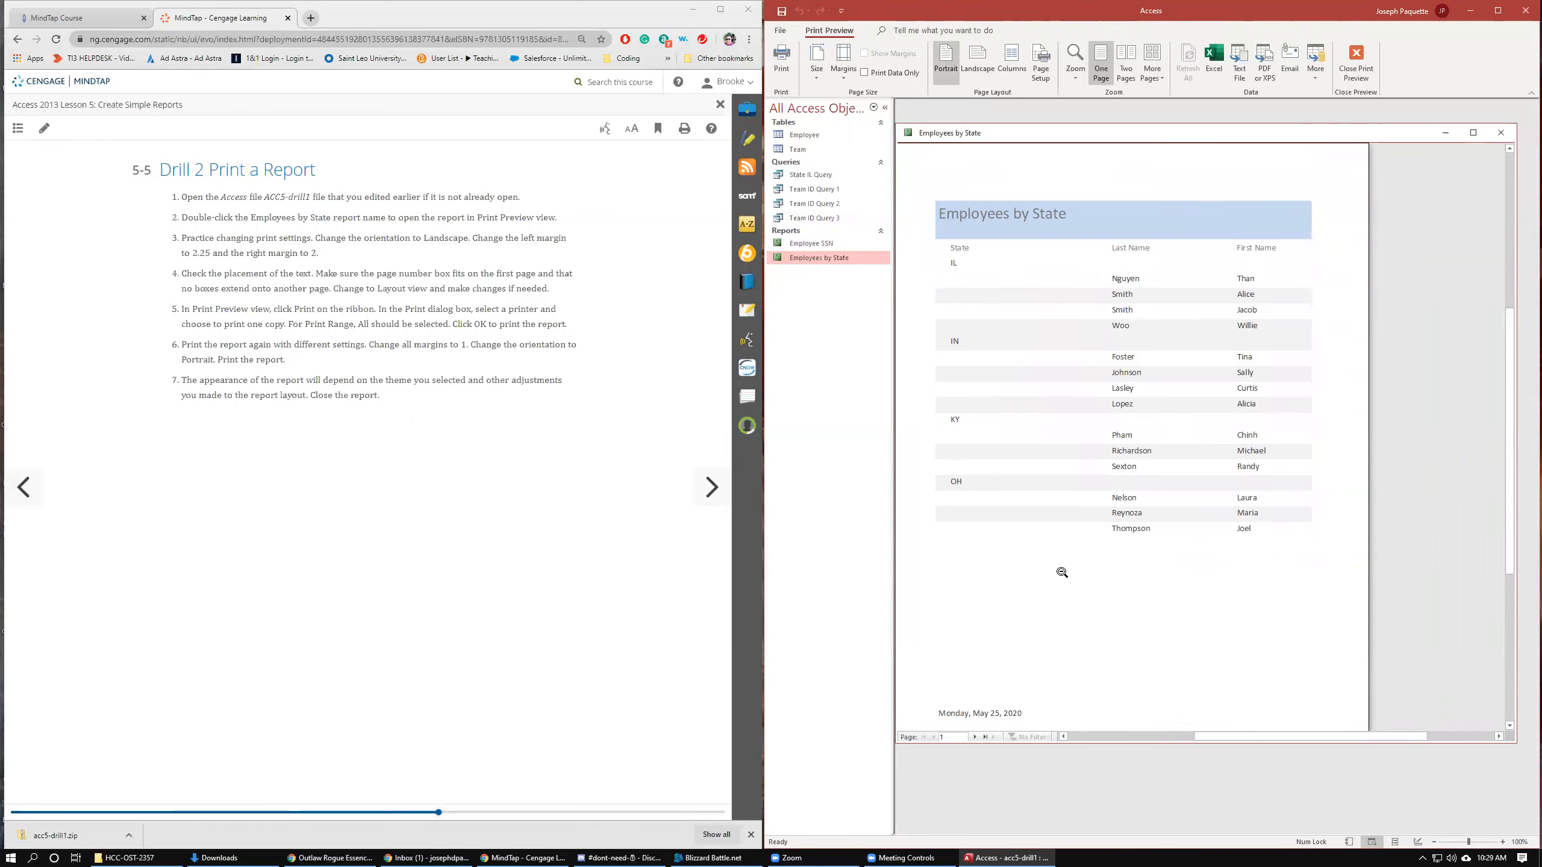
{"action": "left_click_drag", "start_coordinate": [1246, 735], "coordinate": [1213, 744]}
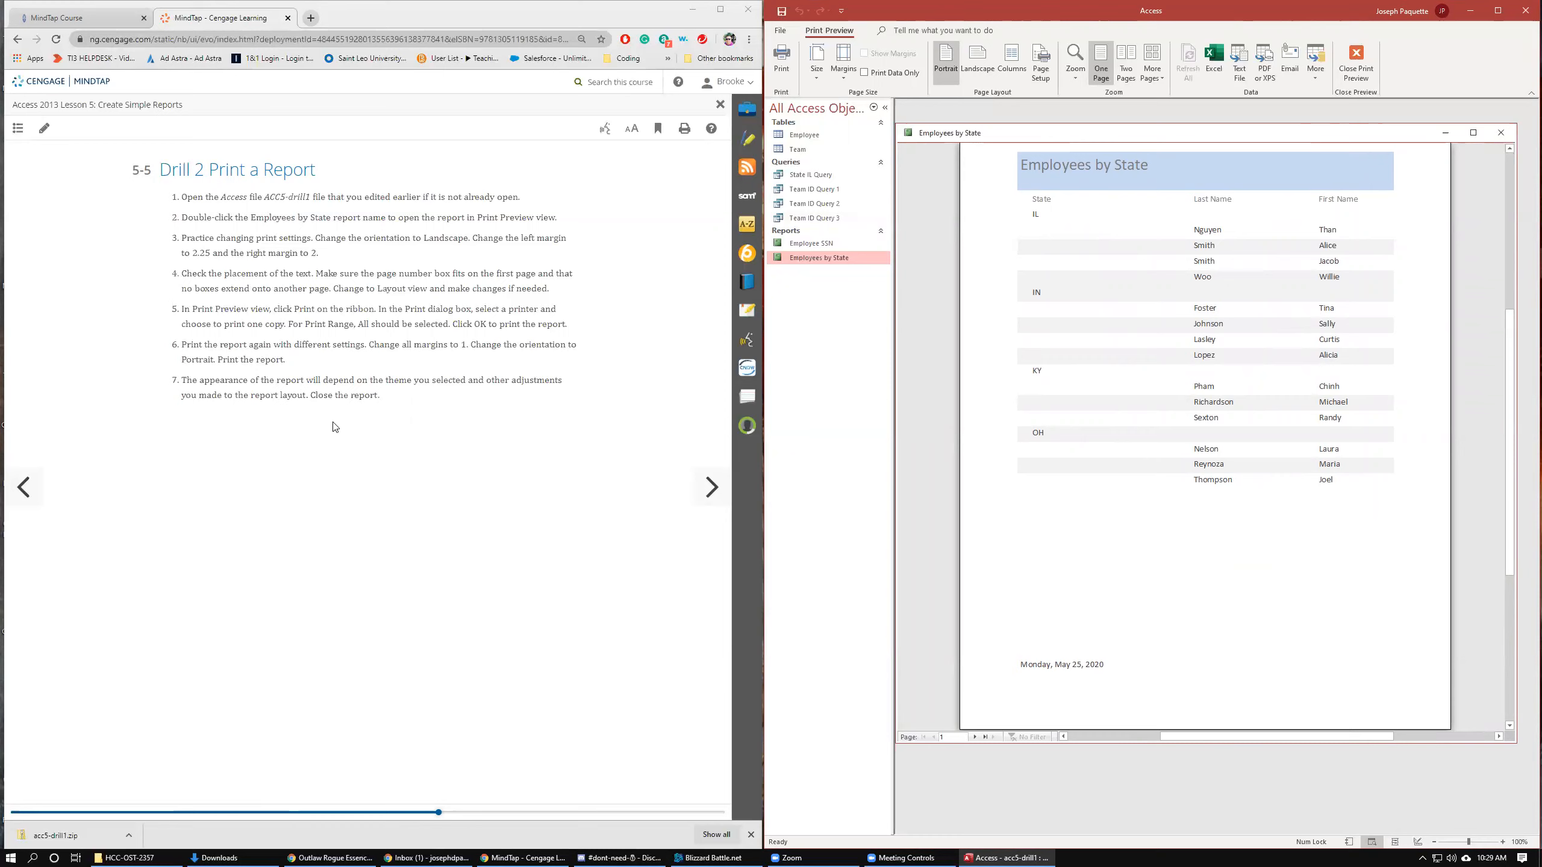
Close the Employees by State report and advance the course to Drill 3 Delete a Report
{"action": "left_click", "coordinate": [1499, 133]}
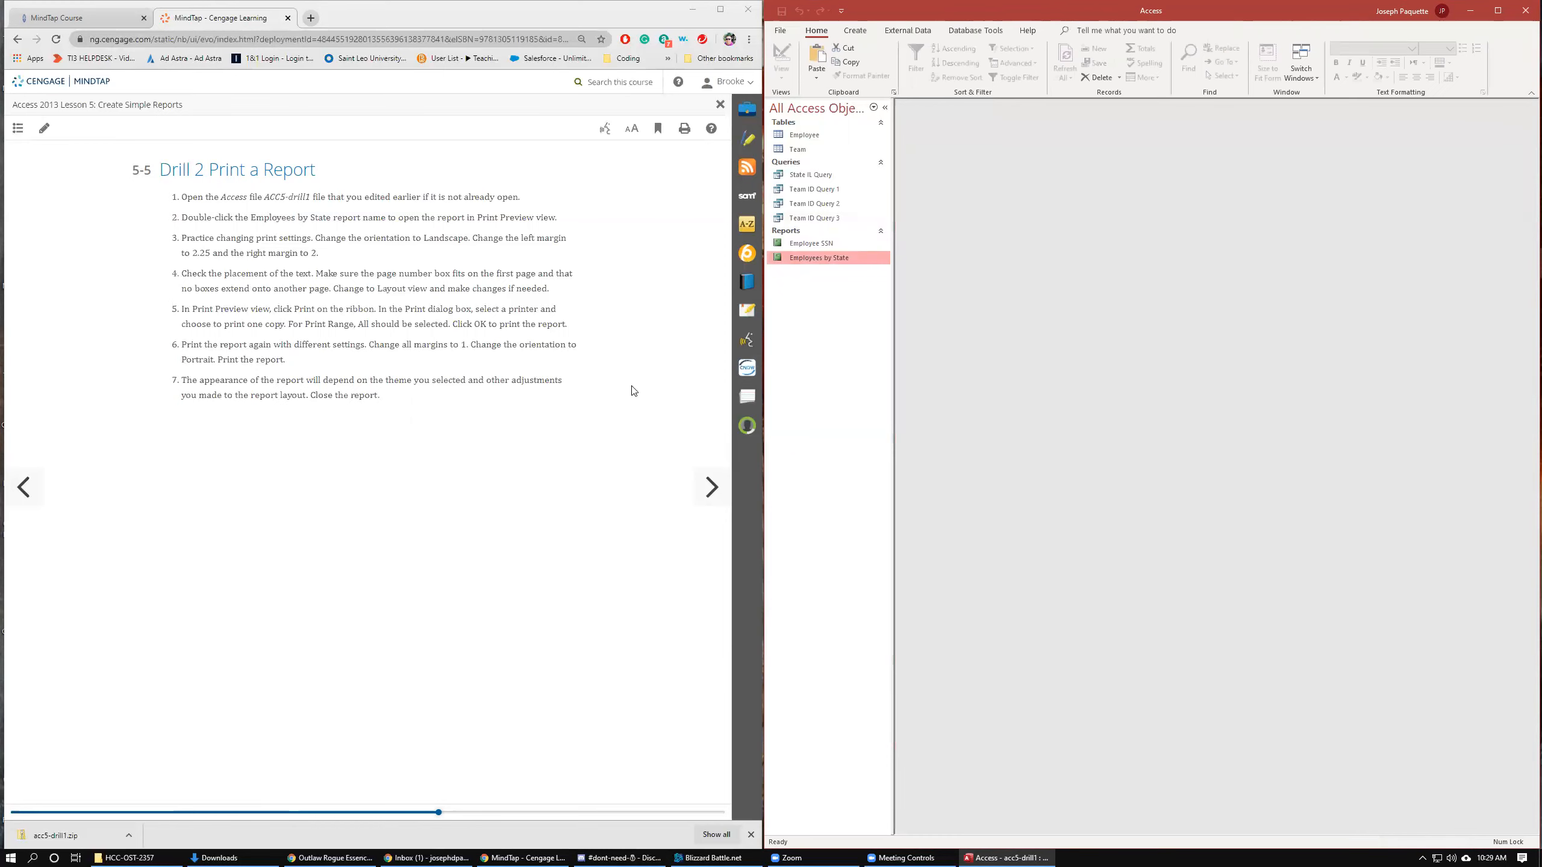
{"action": "left_click", "coordinate": [701, 497]}
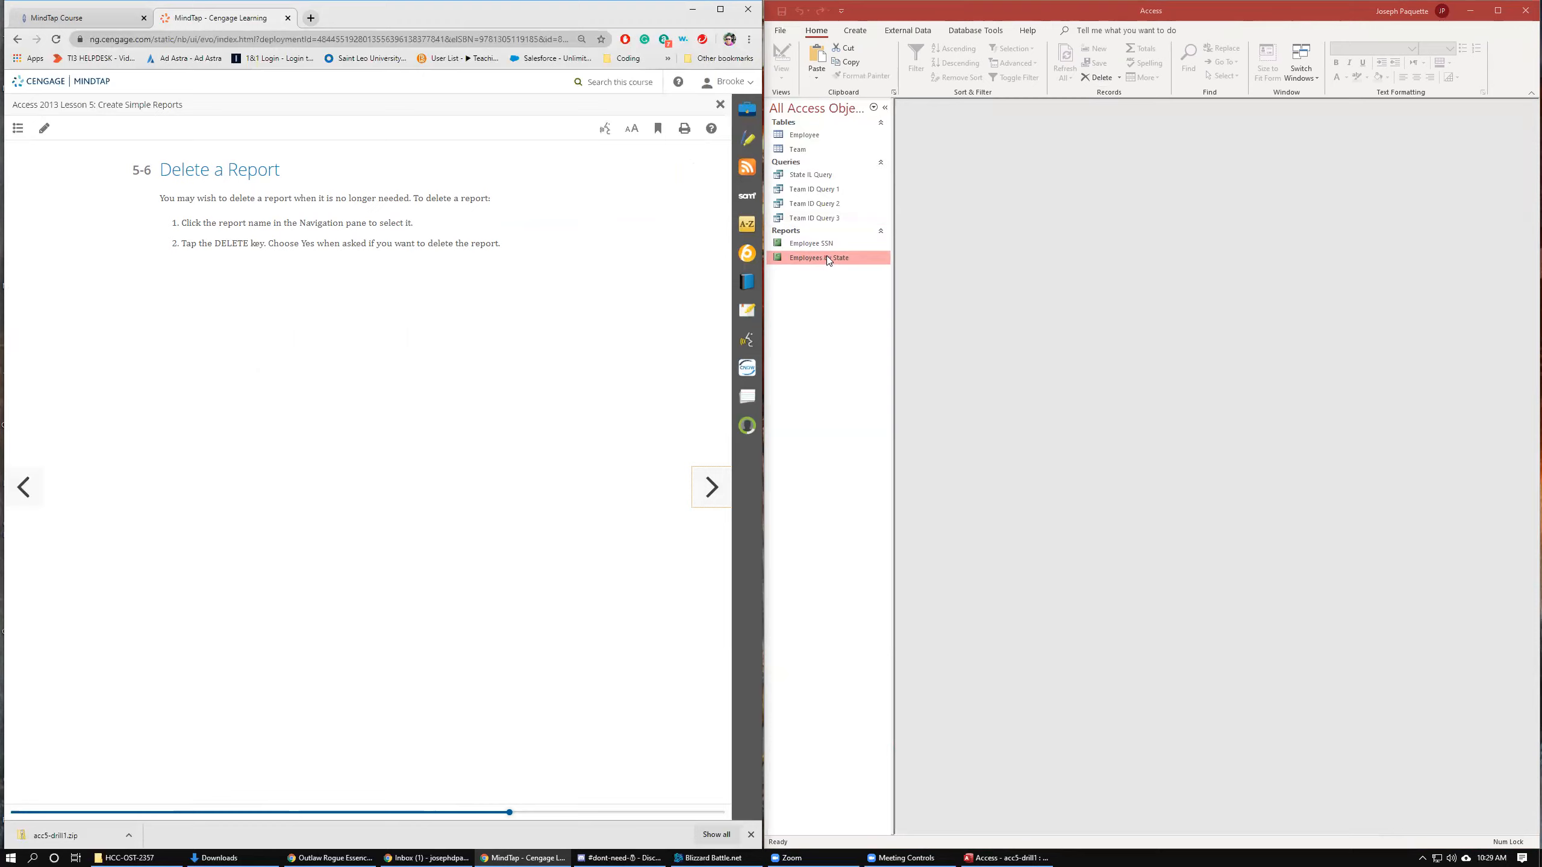
{"action": "left_click", "coordinate": [705, 489]}
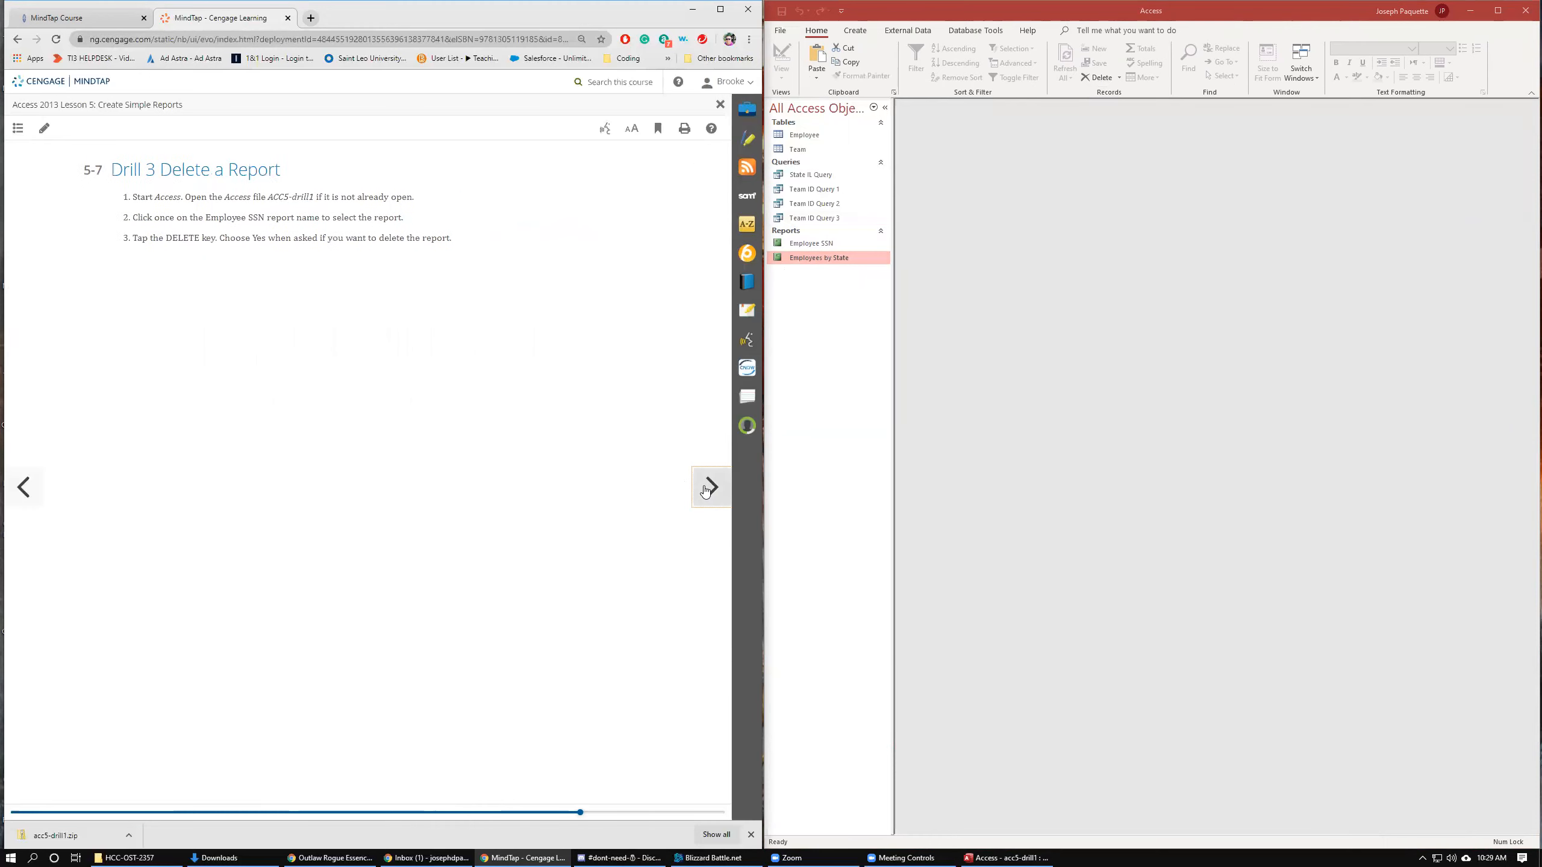
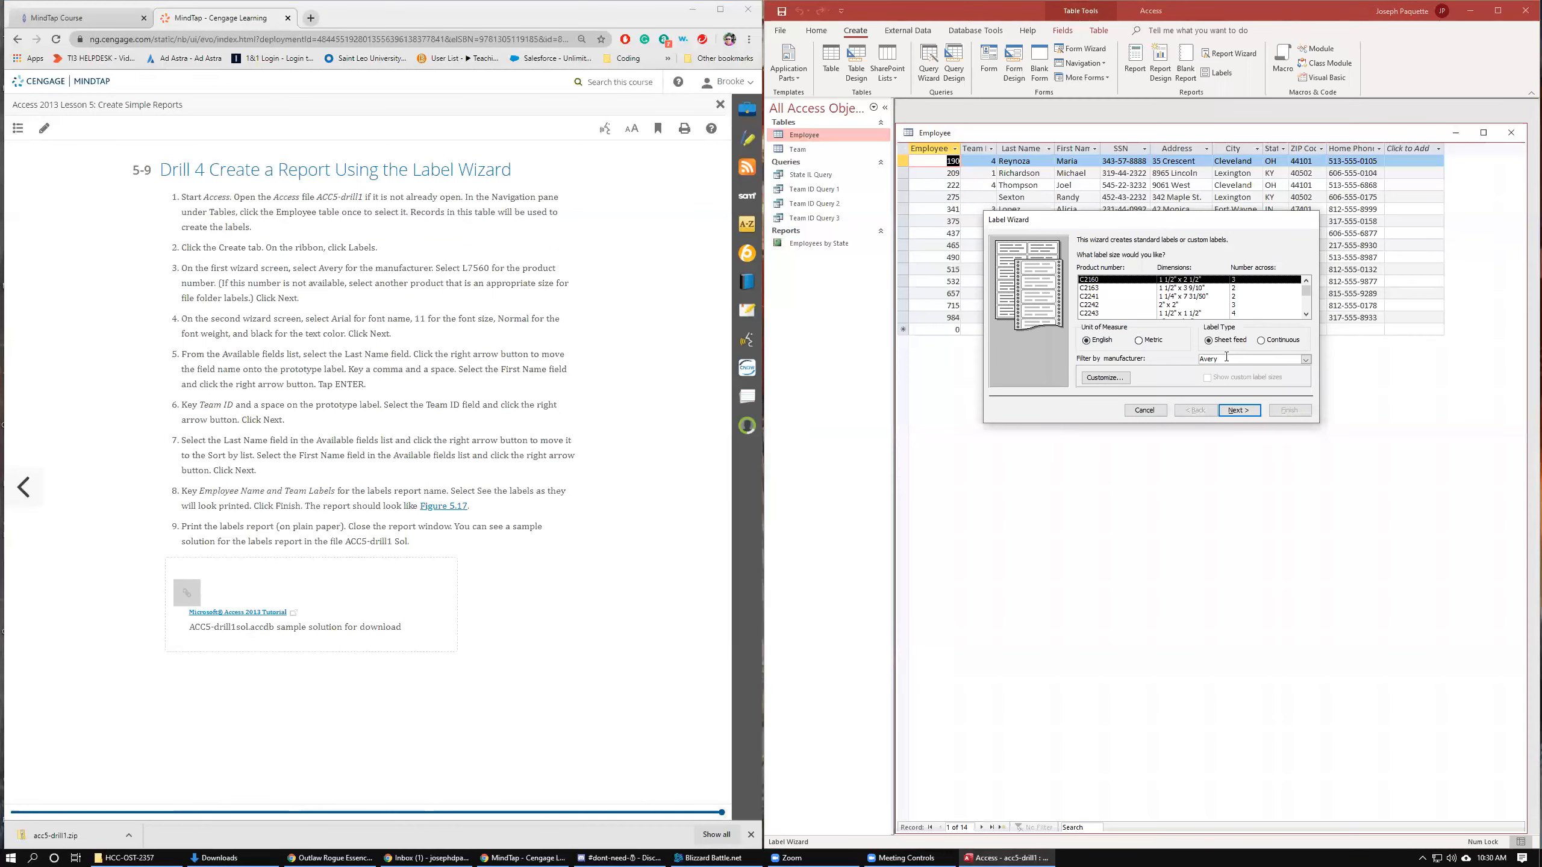
Select the Avery L7560 label size in the Label Wizard and continue to the text appearance options
{"action": "scroll", "coordinate": [1124, 307], "scroll_direction": "down", "scroll_amount": 5}
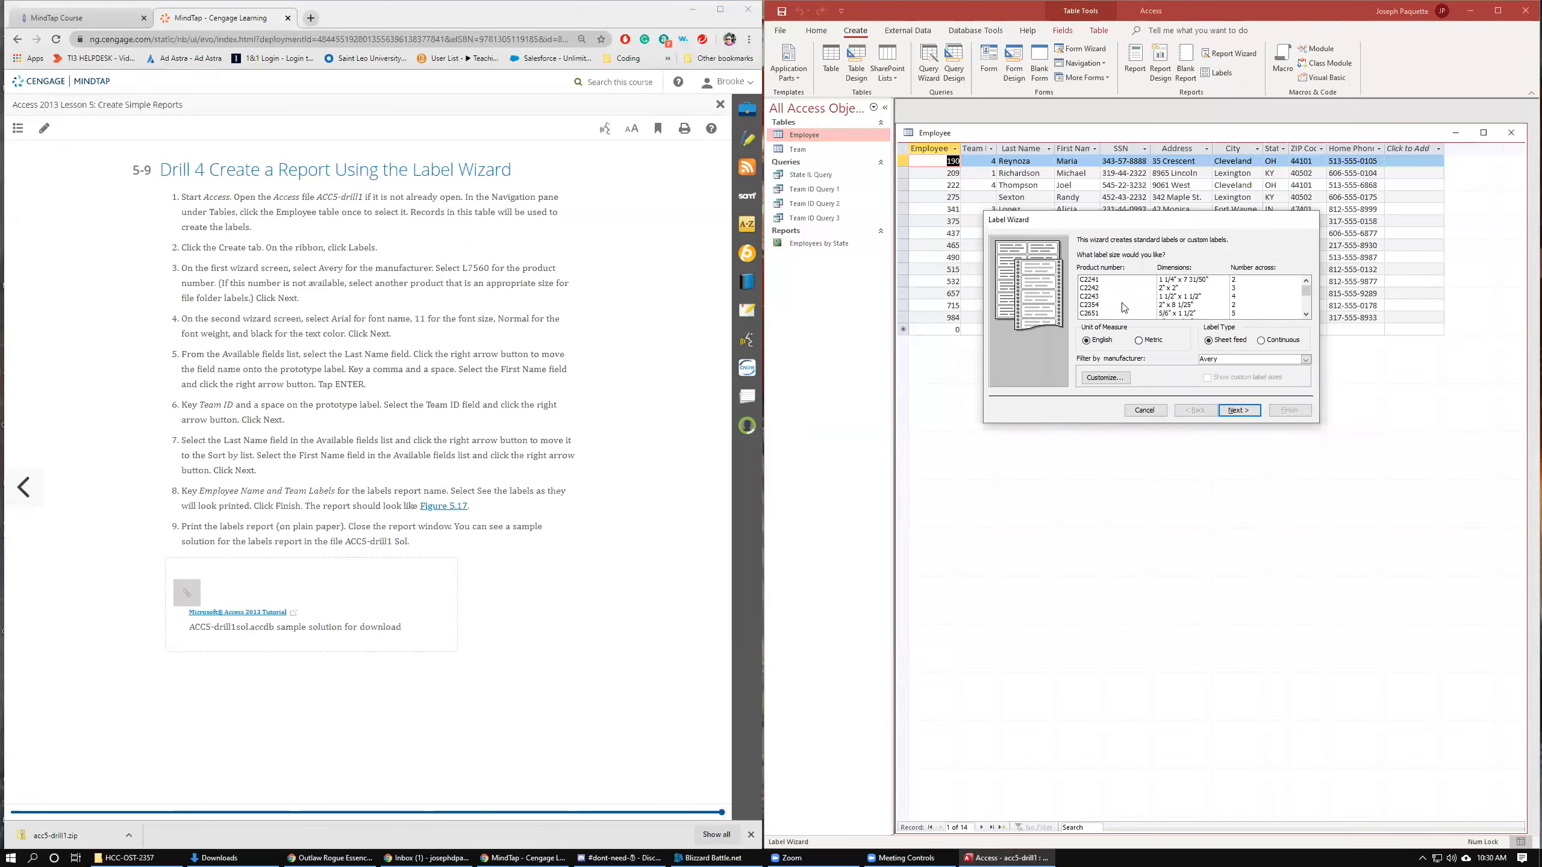
{"action": "scroll", "coordinate": [1124, 307], "scroll_direction": "down", "scroll_amount": 3}
{"action": "scroll", "coordinate": [1123, 307], "scroll_direction": "down", "scroll_amount": 3}
{"action": "scroll", "coordinate": [1123, 307], "scroll_direction": "down", "scroll_amount": 1}
{"action": "scroll", "coordinate": [1121, 307], "scroll_direction": "down", "scroll_amount": 4}
{"action": "scroll", "coordinate": [1096, 311], "scroll_direction": "down", "scroll_amount": 1}
{"action": "left_click", "coordinate": [1094, 307]}
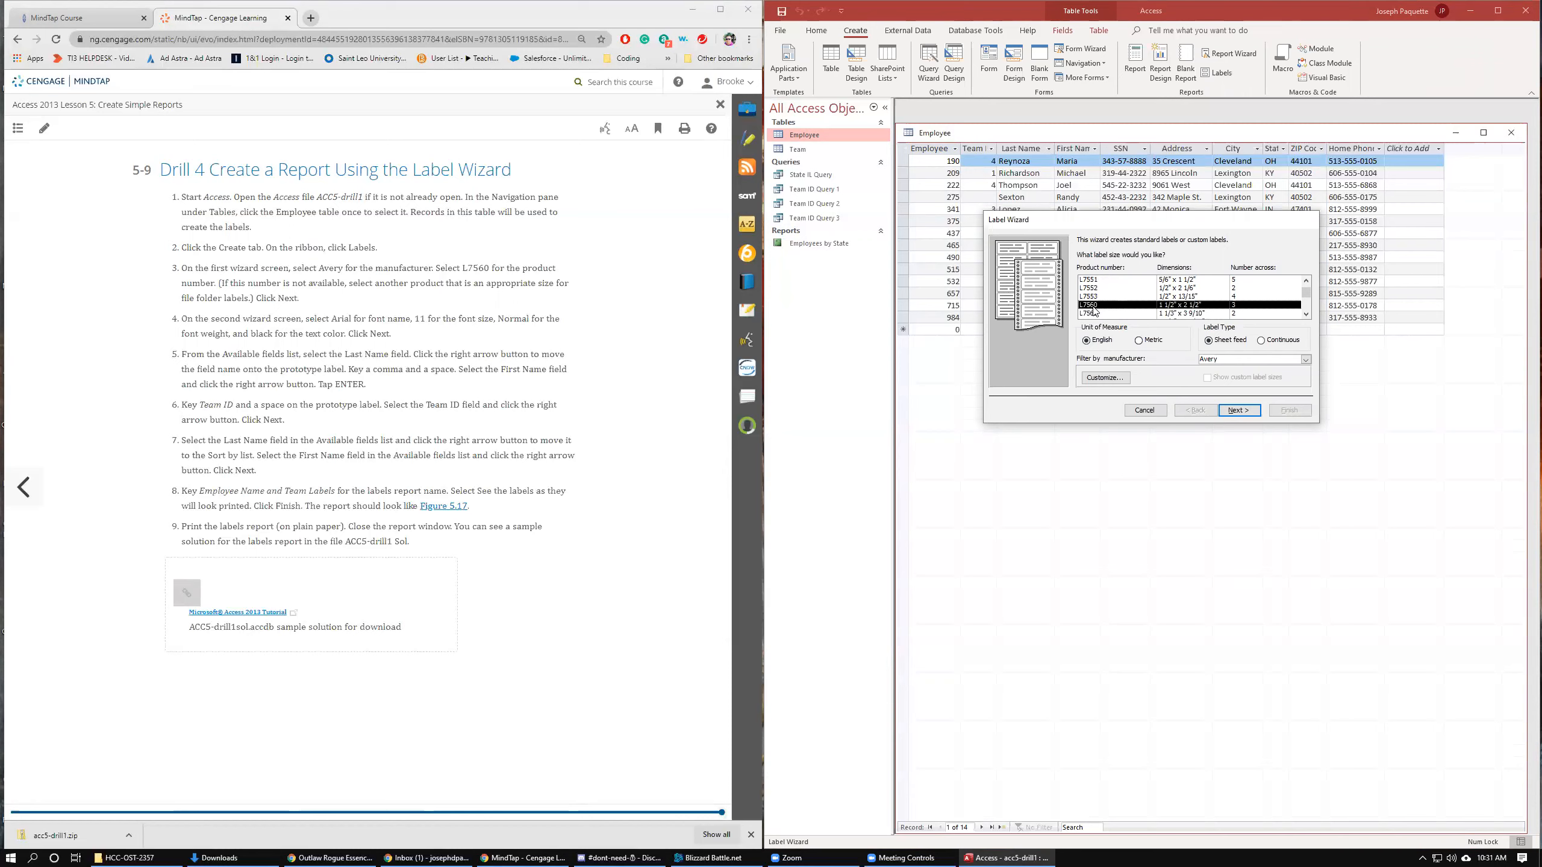
{"action": "left_click", "coordinate": [1239, 411]}
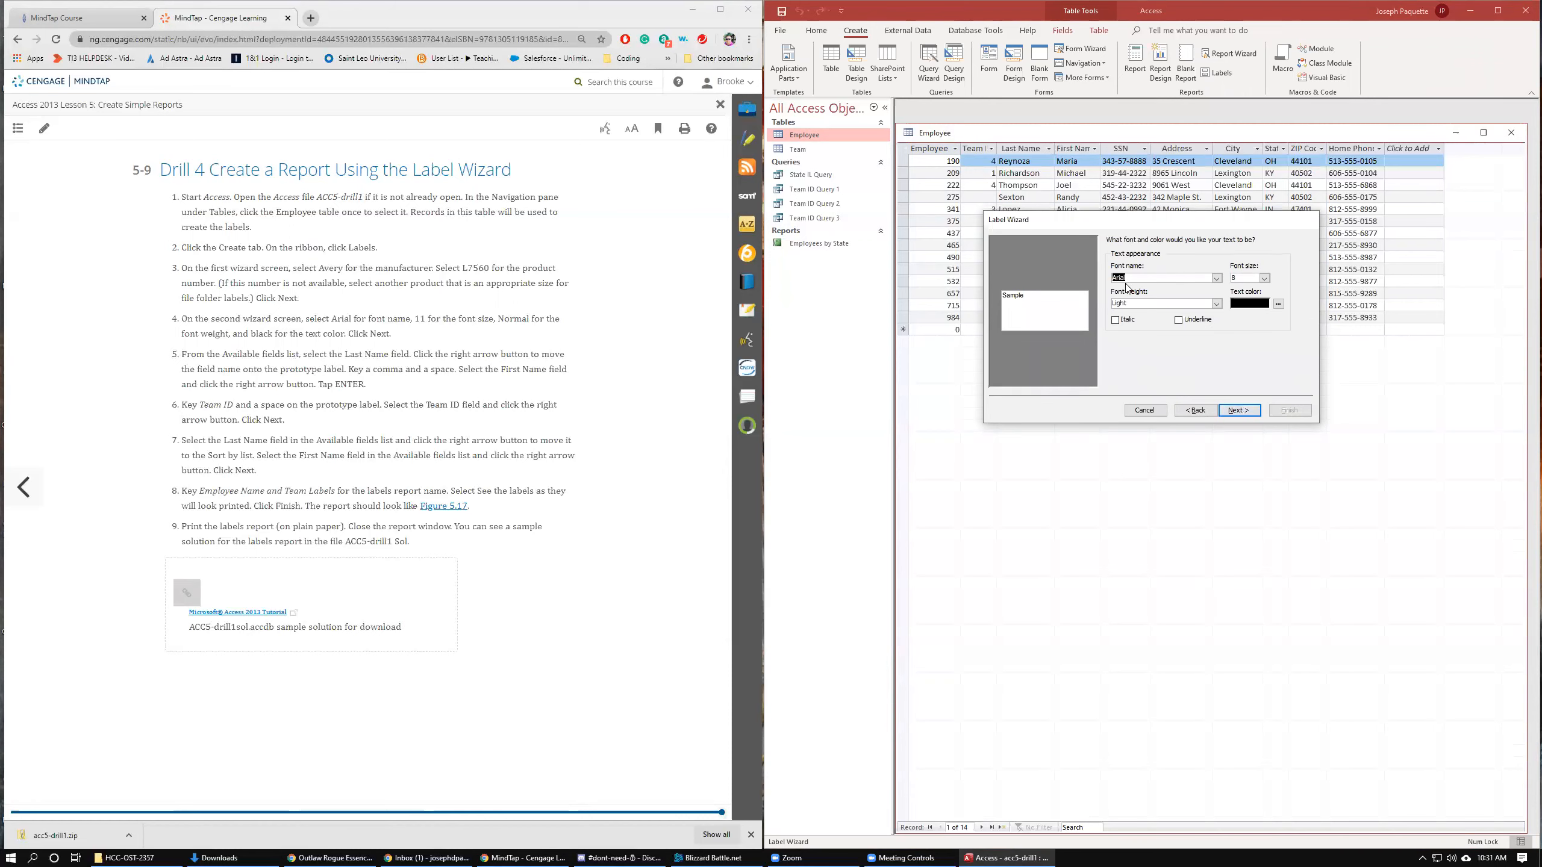
Set the label text to font size 11 with Normal font weight
{"action": "left_click", "coordinate": [1263, 278]}
{"action": "left_click", "coordinate": [1239, 314]}
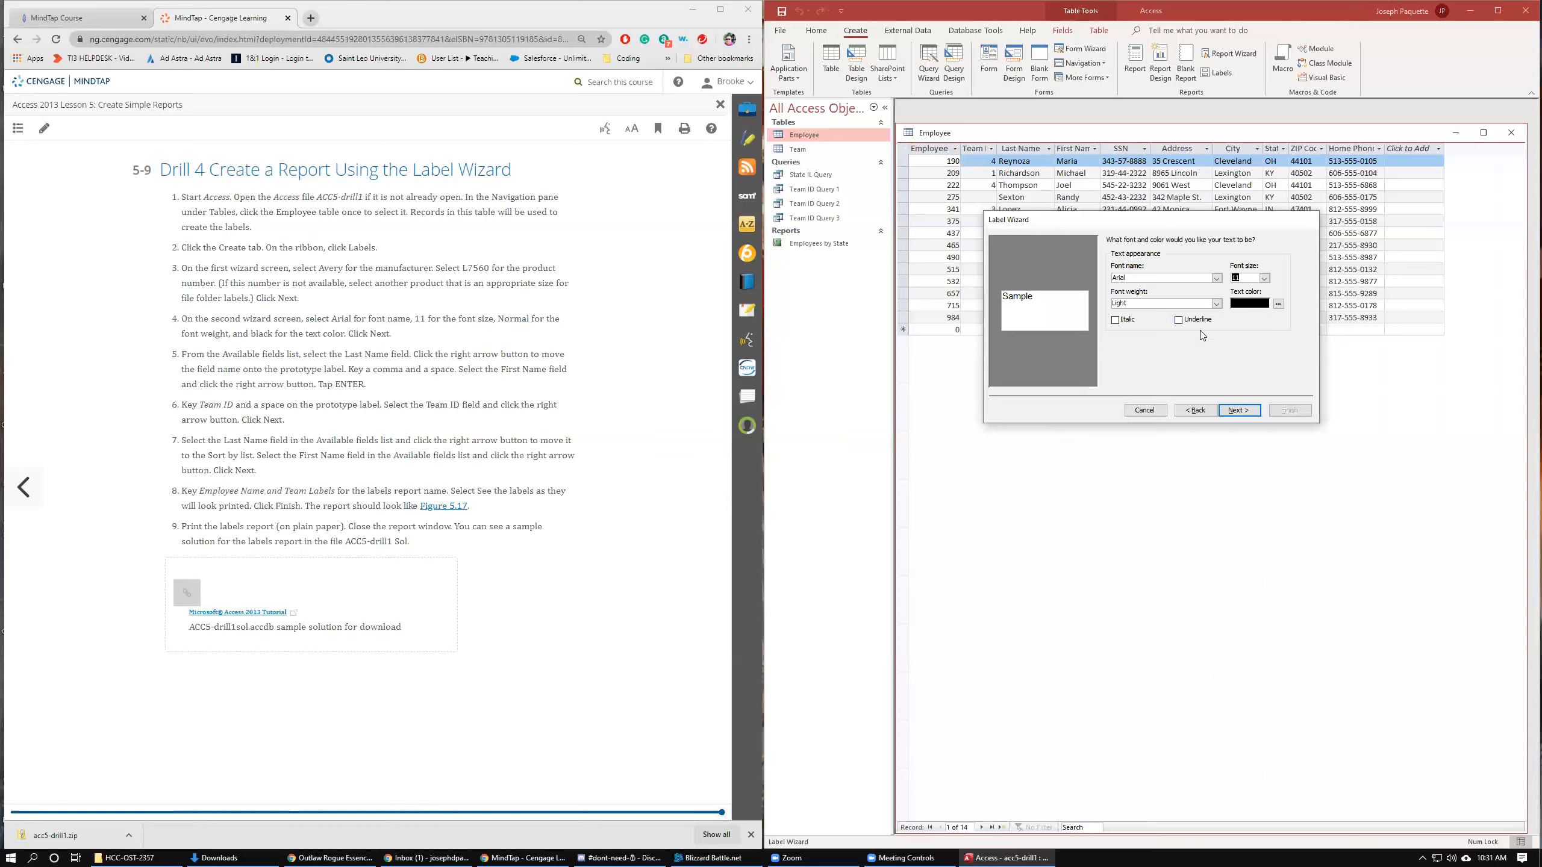
{"action": "left_click", "coordinate": [1141, 303]}
{"action": "left_click", "coordinate": [1217, 303]}
{"action": "left_click", "coordinate": [1124, 339]}
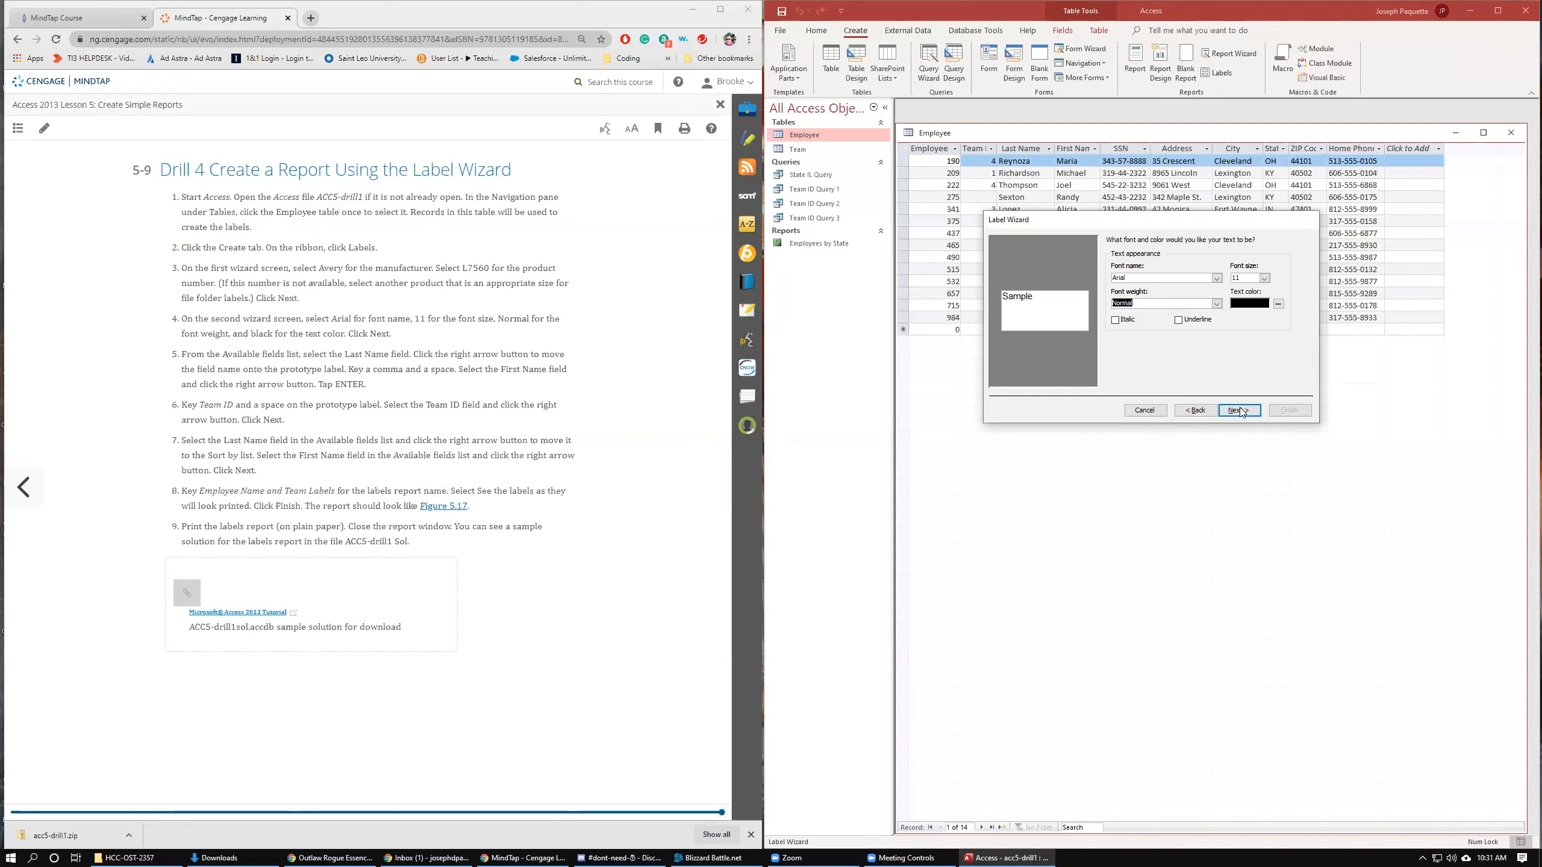
Build the prototype label's first line from the Last Name field, a comma and space, and the First Name field, and start a second line
{"action": "left_click", "coordinate": [1238, 411]}
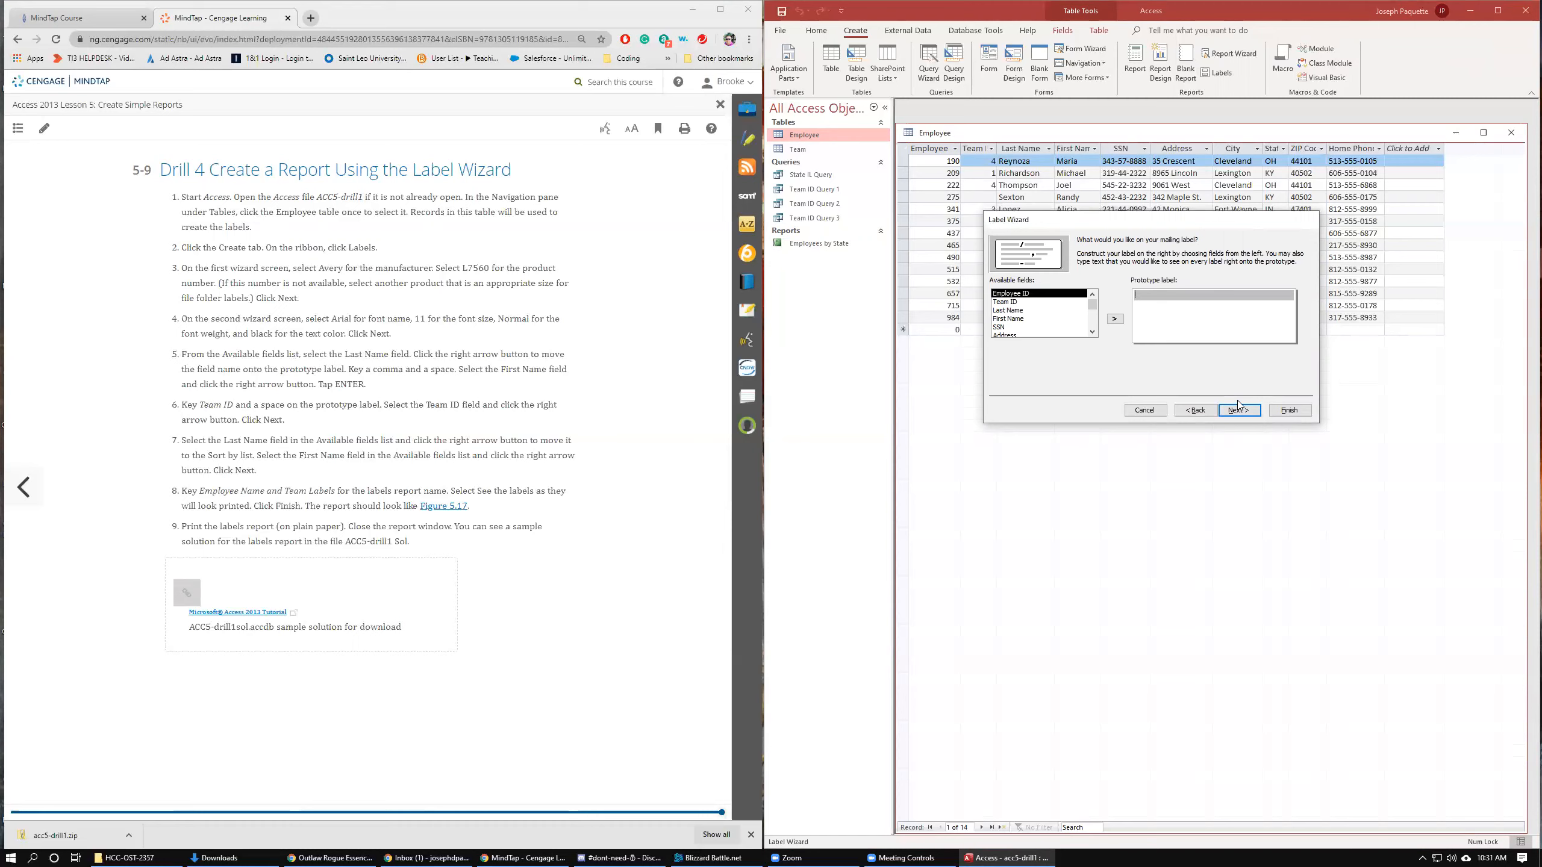
{"action": "left_click", "coordinate": [1029, 311]}
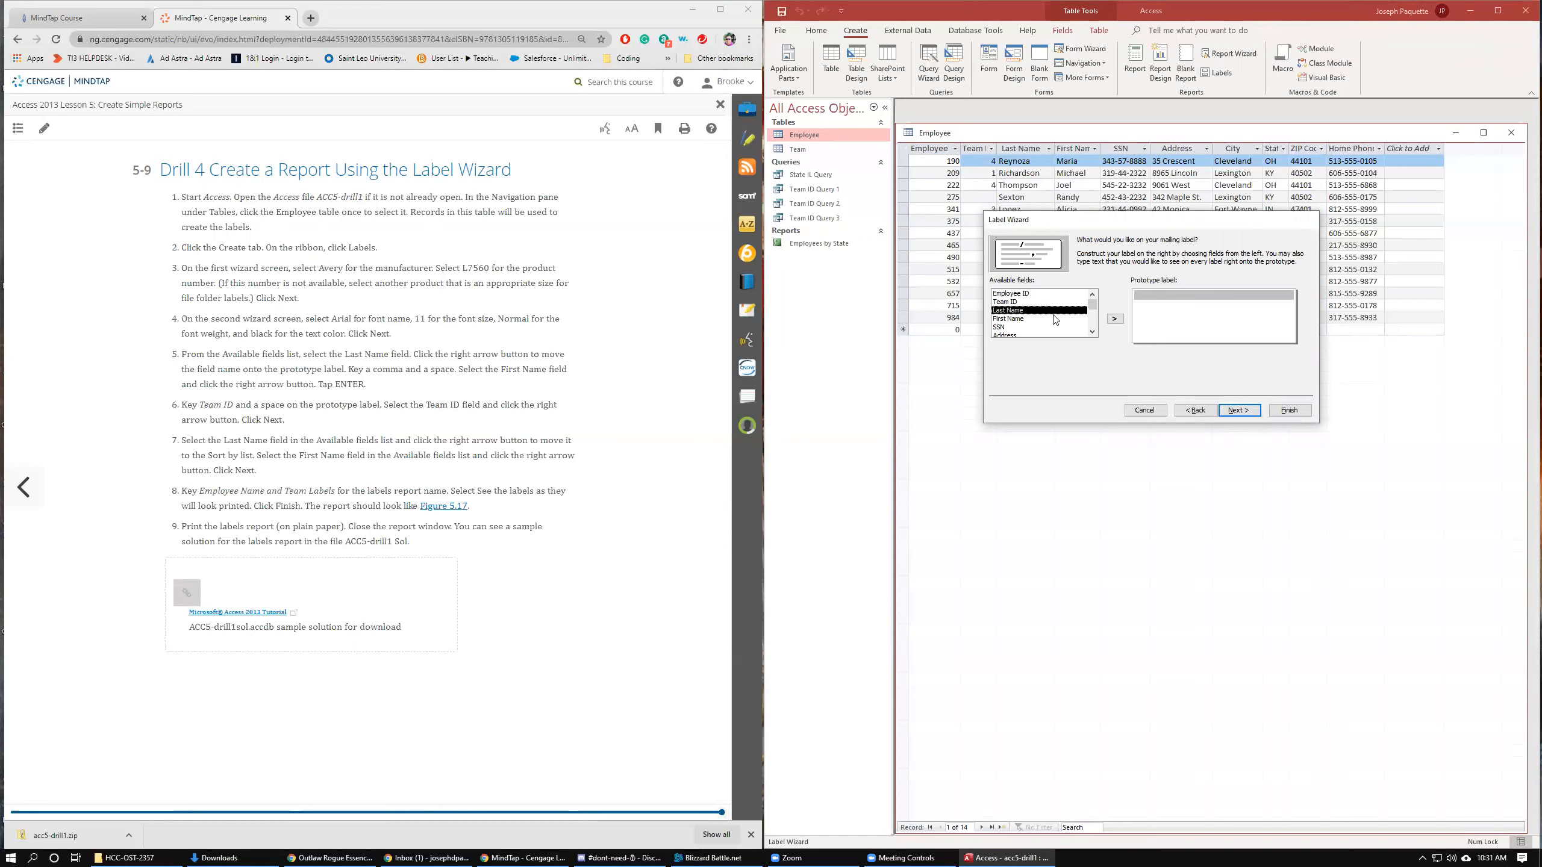
{"action": "left_click", "coordinate": [1120, 323]}
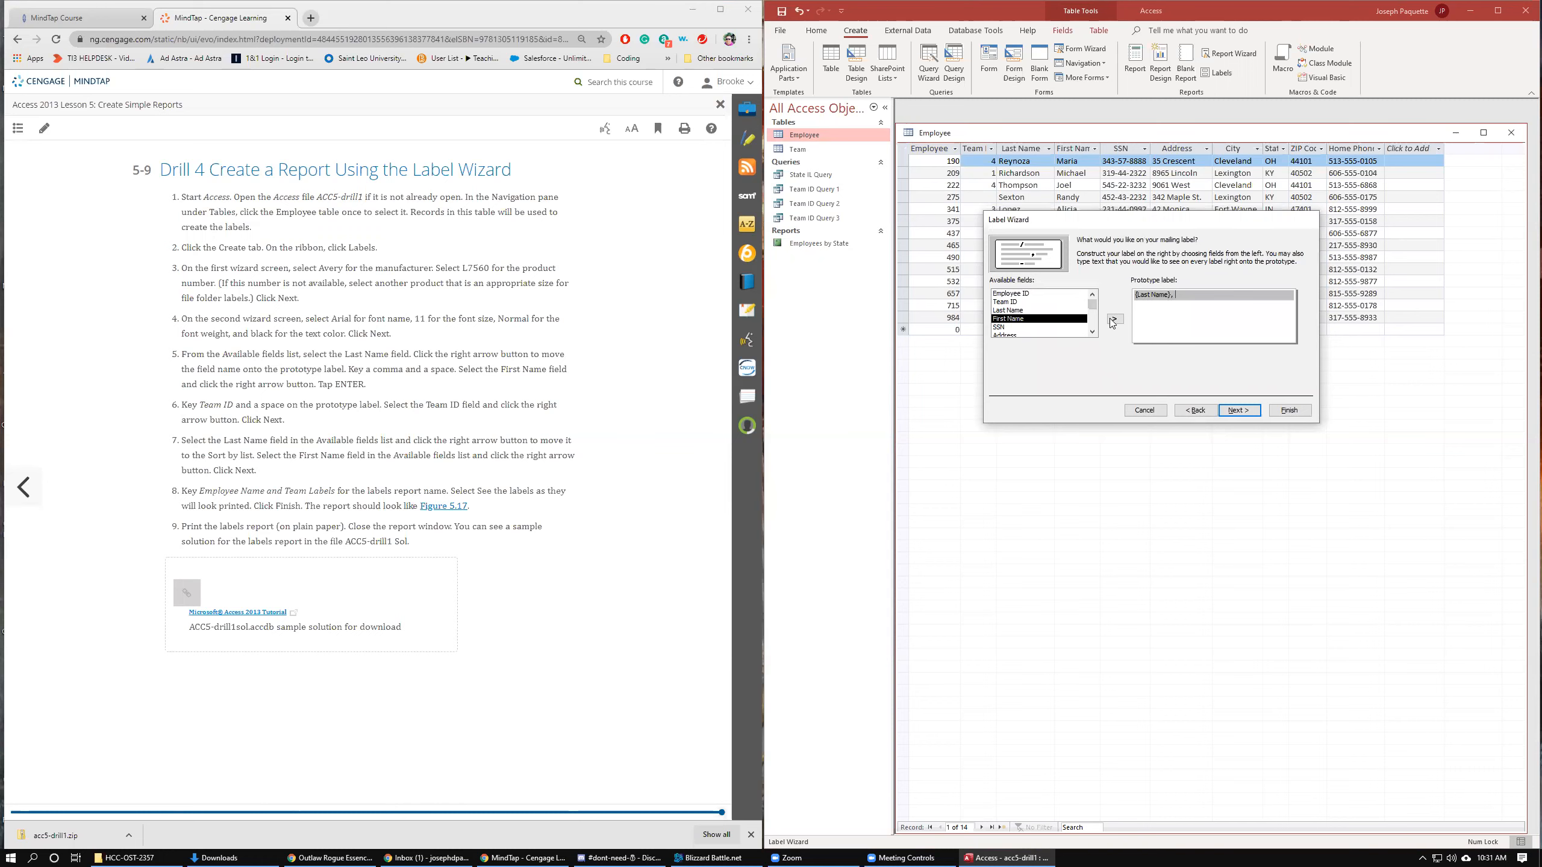
{"action": "left_click", "coordinate": [1114, 322]}
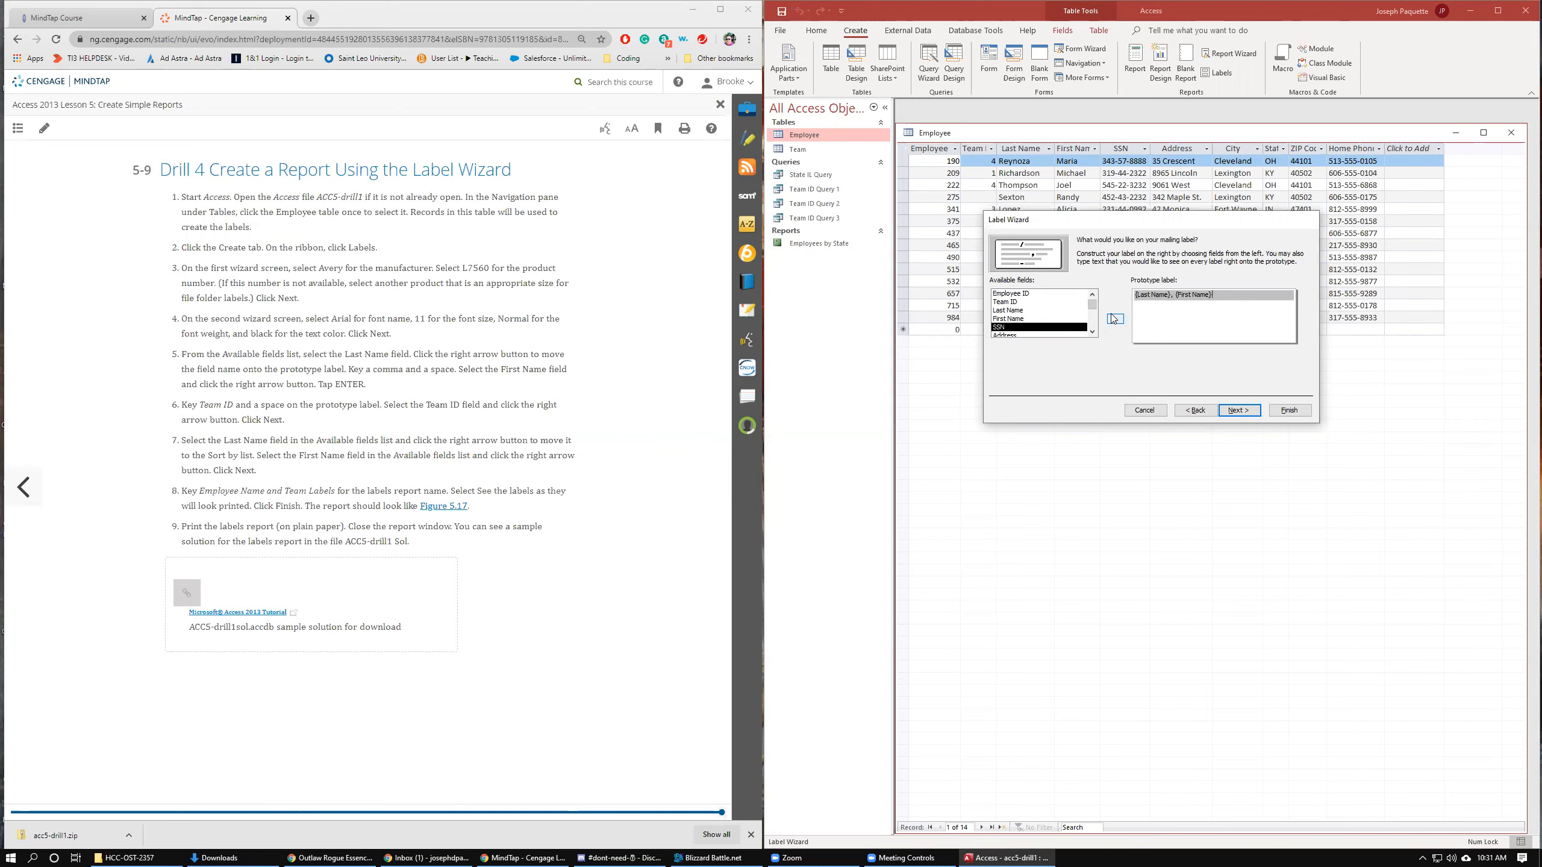
{"action": "key", "text": "Return"}
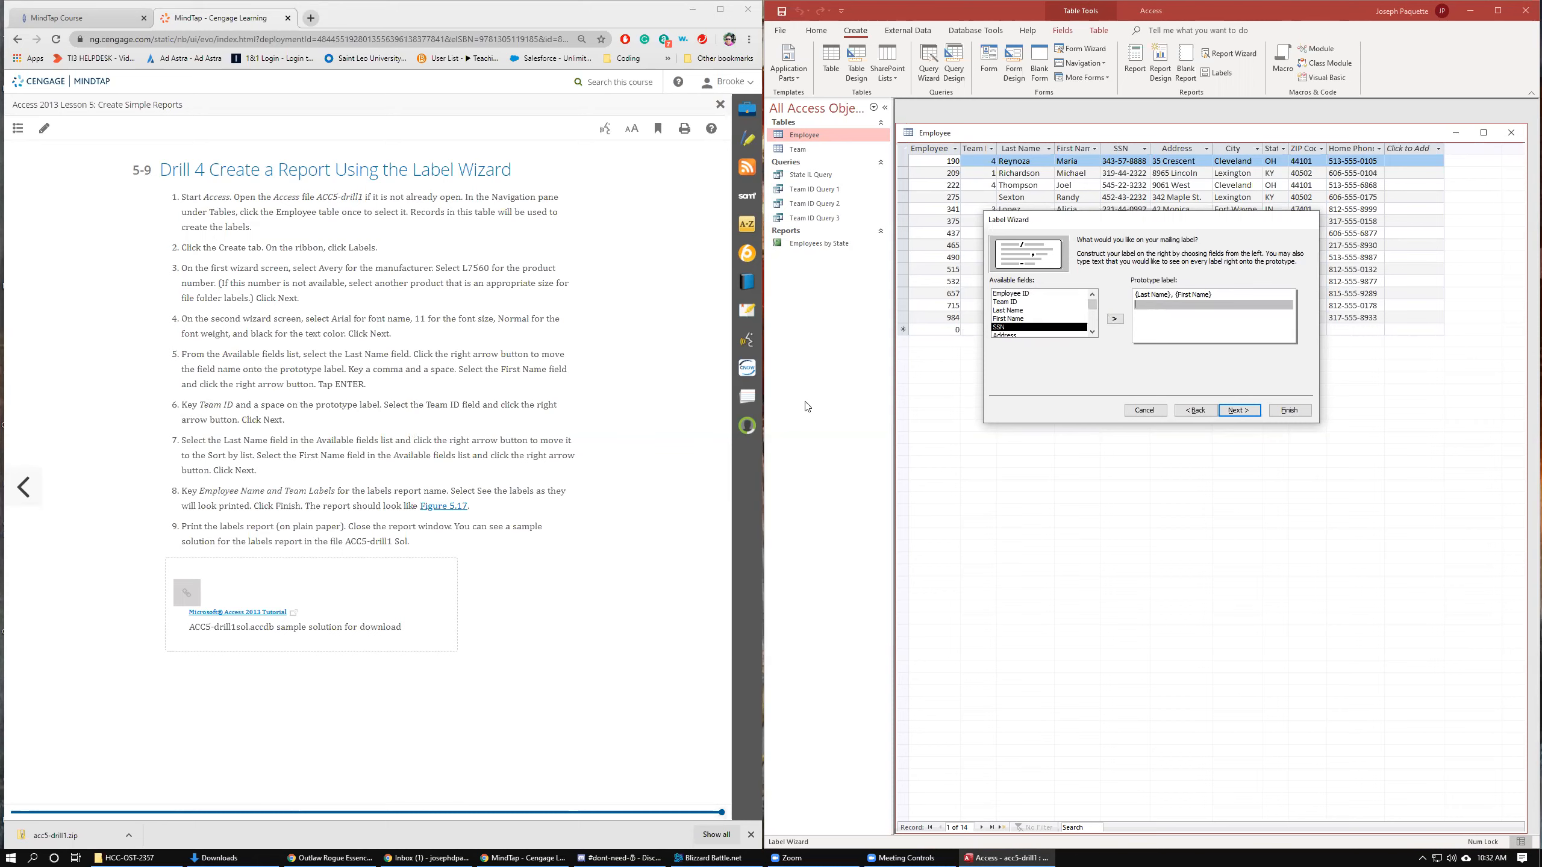
Fill the prototype label's second line with the text "Team ID" followed by the Team ID field, and continue to the sort options
{"action": "left_click", "coordinate": [1004, 301]}
{"action": "left_click", "coordinate": [1114, 319]}
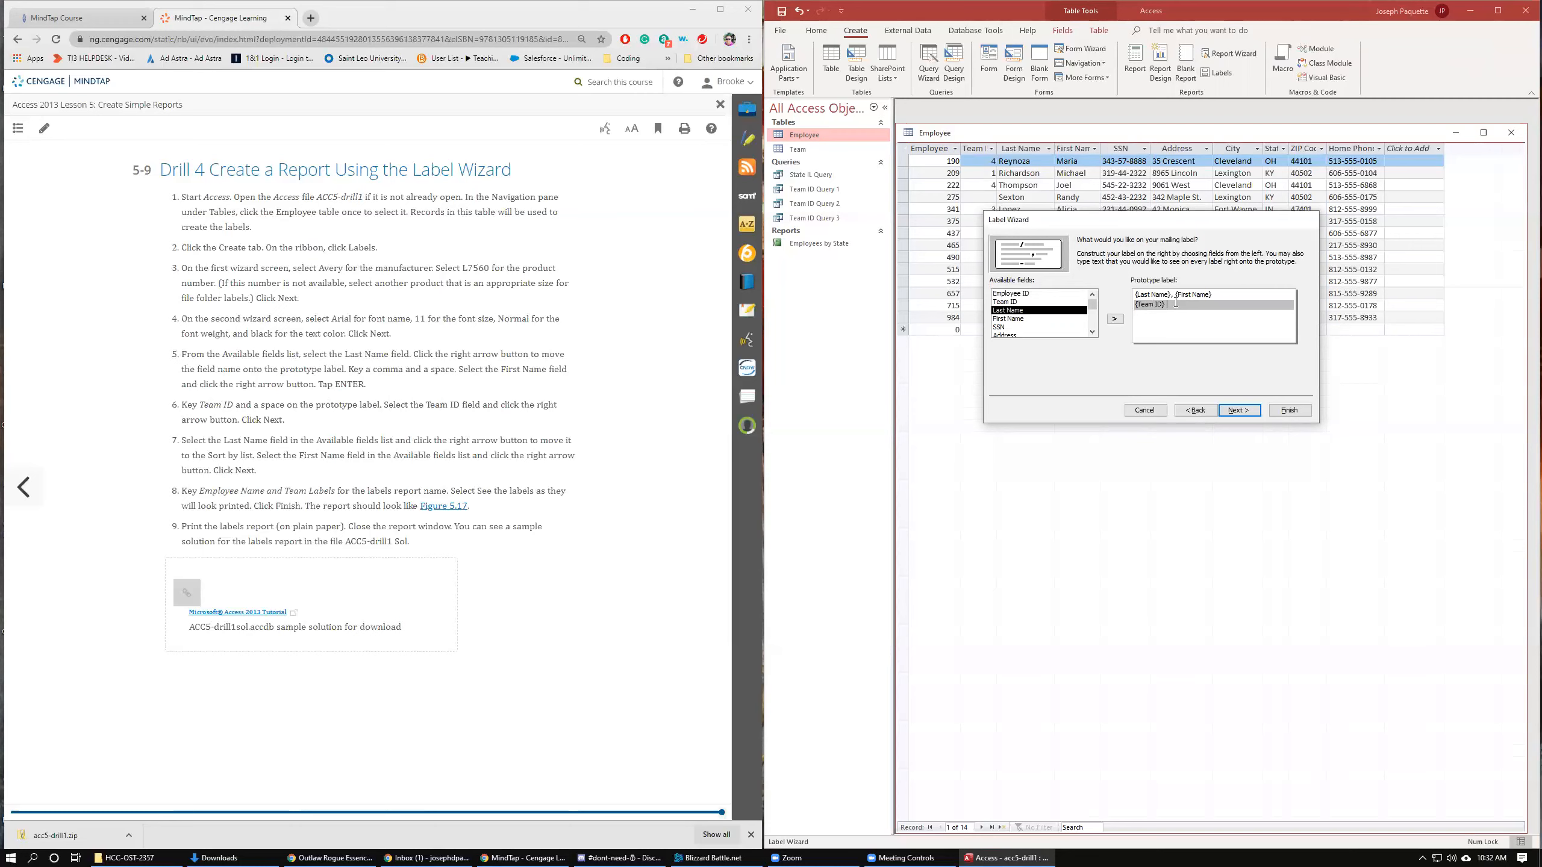
{"action": "left_click_drag", "start_coordinate": [1174, 305], "coordinate": [1130, 306]}
{"action": "type", "text": "Team"}
{"action": "left_click", "coordinate": [1034, 302]}
{"action": "left_click", "coordinate": [1115, 319]}
{"action": "left_click", "coordinate": [1233, 412]}
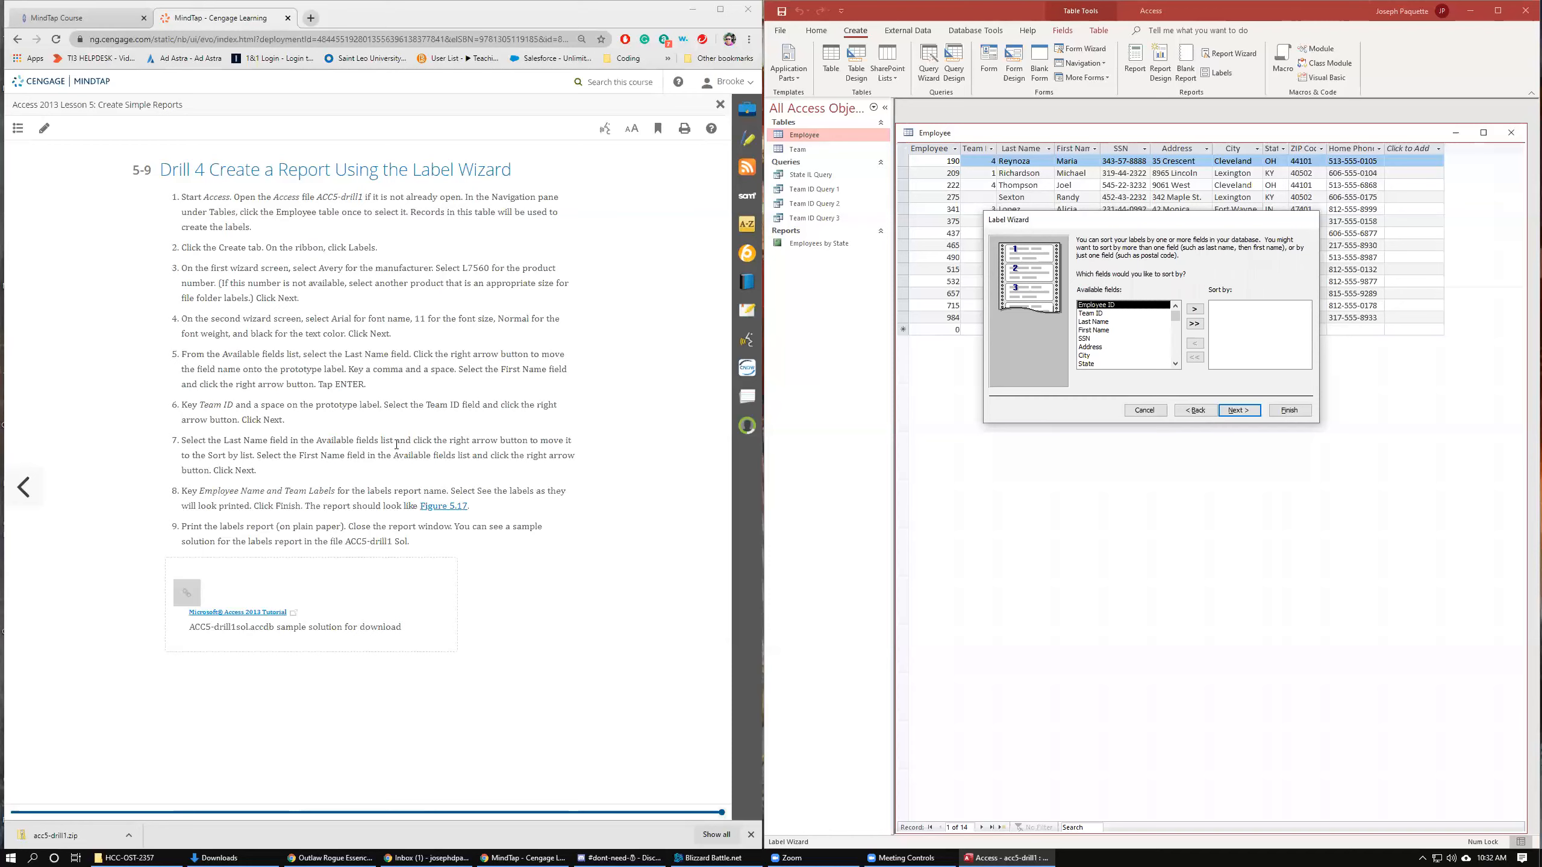
{"action": "left_click", "coordinate": [1102, 330]}
{"action": "left_click", "coordinate": [1194, 311]}
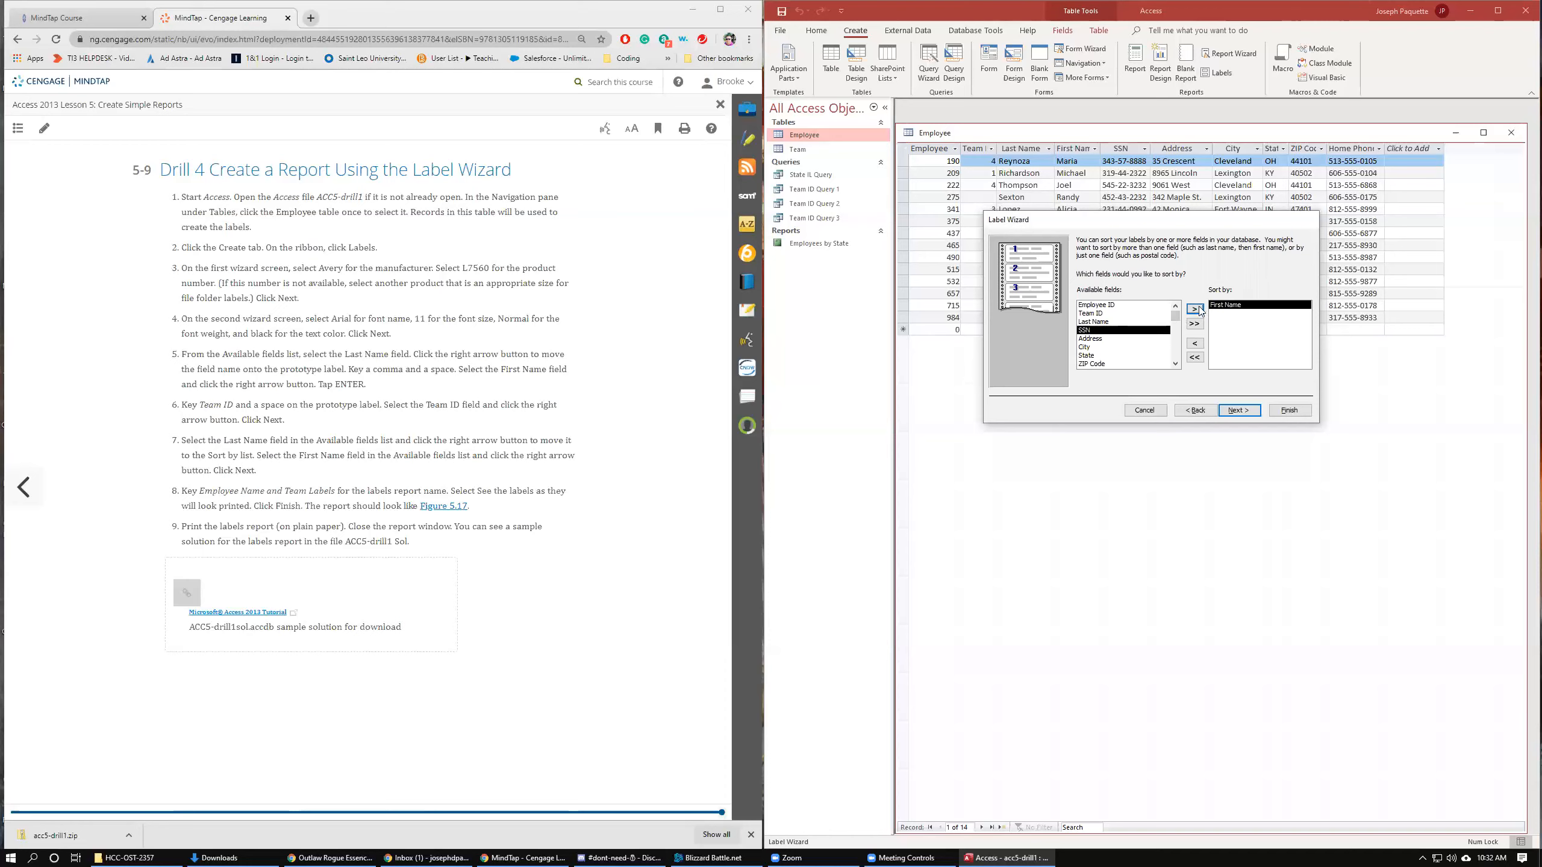
{"action": "left_click", "coordinate": [1193, 343]}
Sort the labels by Last Name and then First Name, and continue to the report naming page
{"action": "left_click", "coordinate": [1100, 322]}
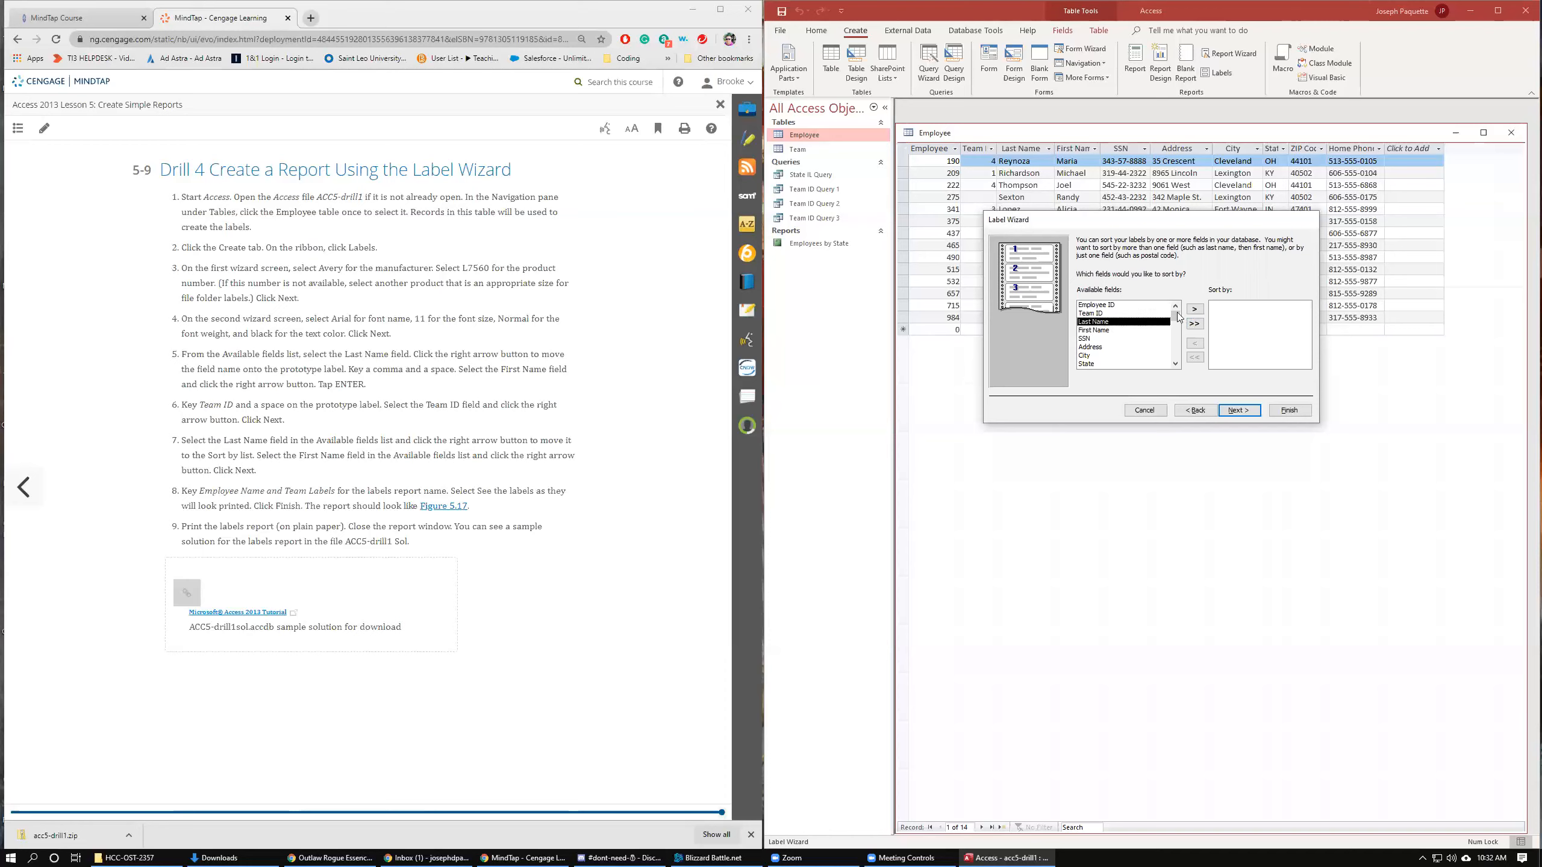
{"action": "left_click", "coordinate": [1194, 309]}
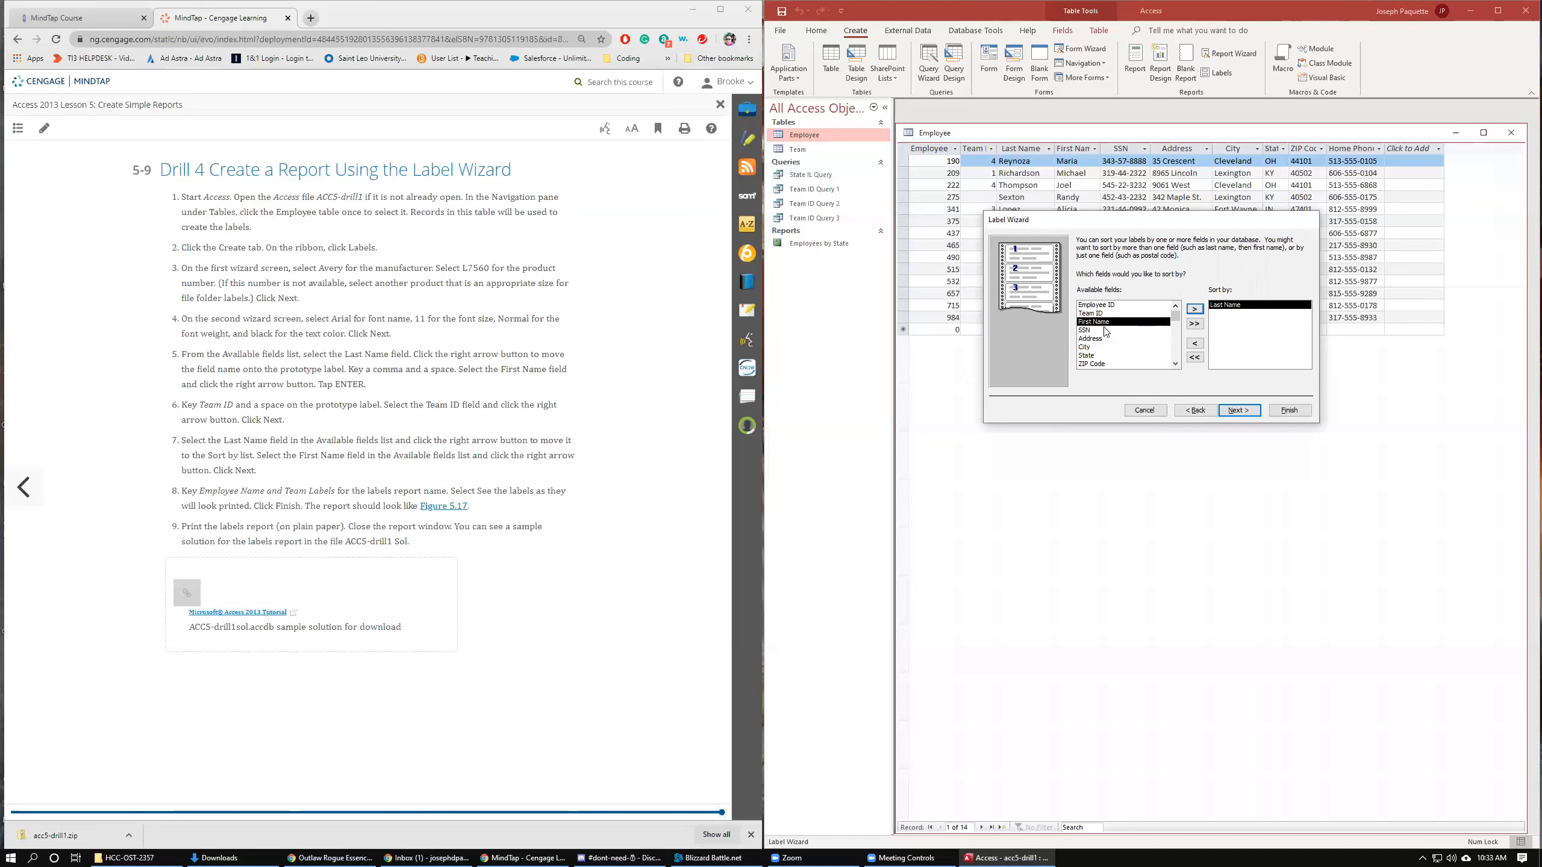
{"action": "left_click", "coordinate": [1194, 309]}
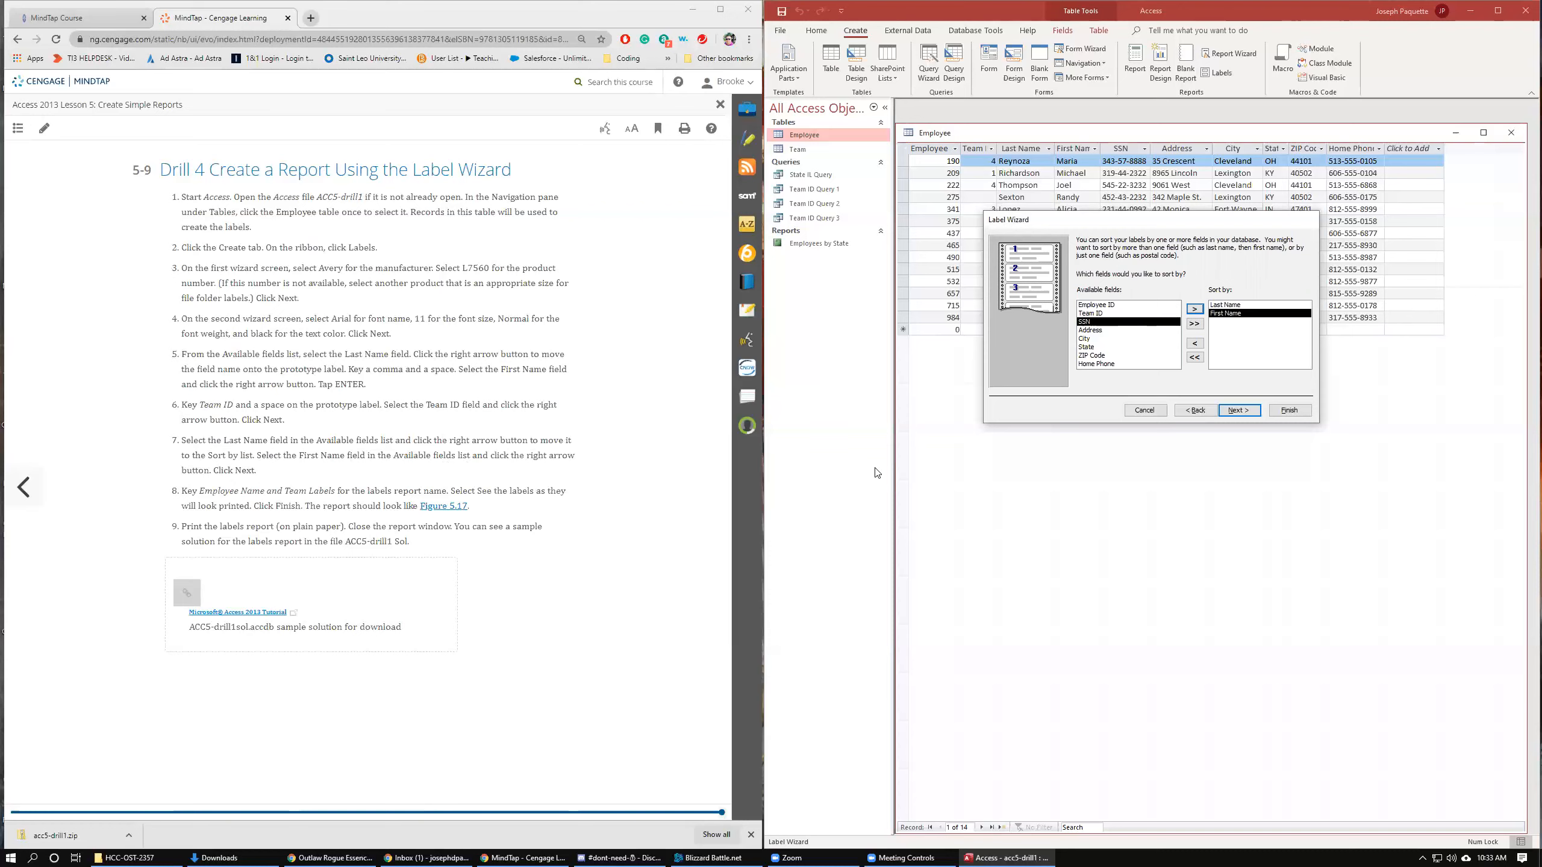
{"action": "left_click", "coordinate": [1238, 411]}
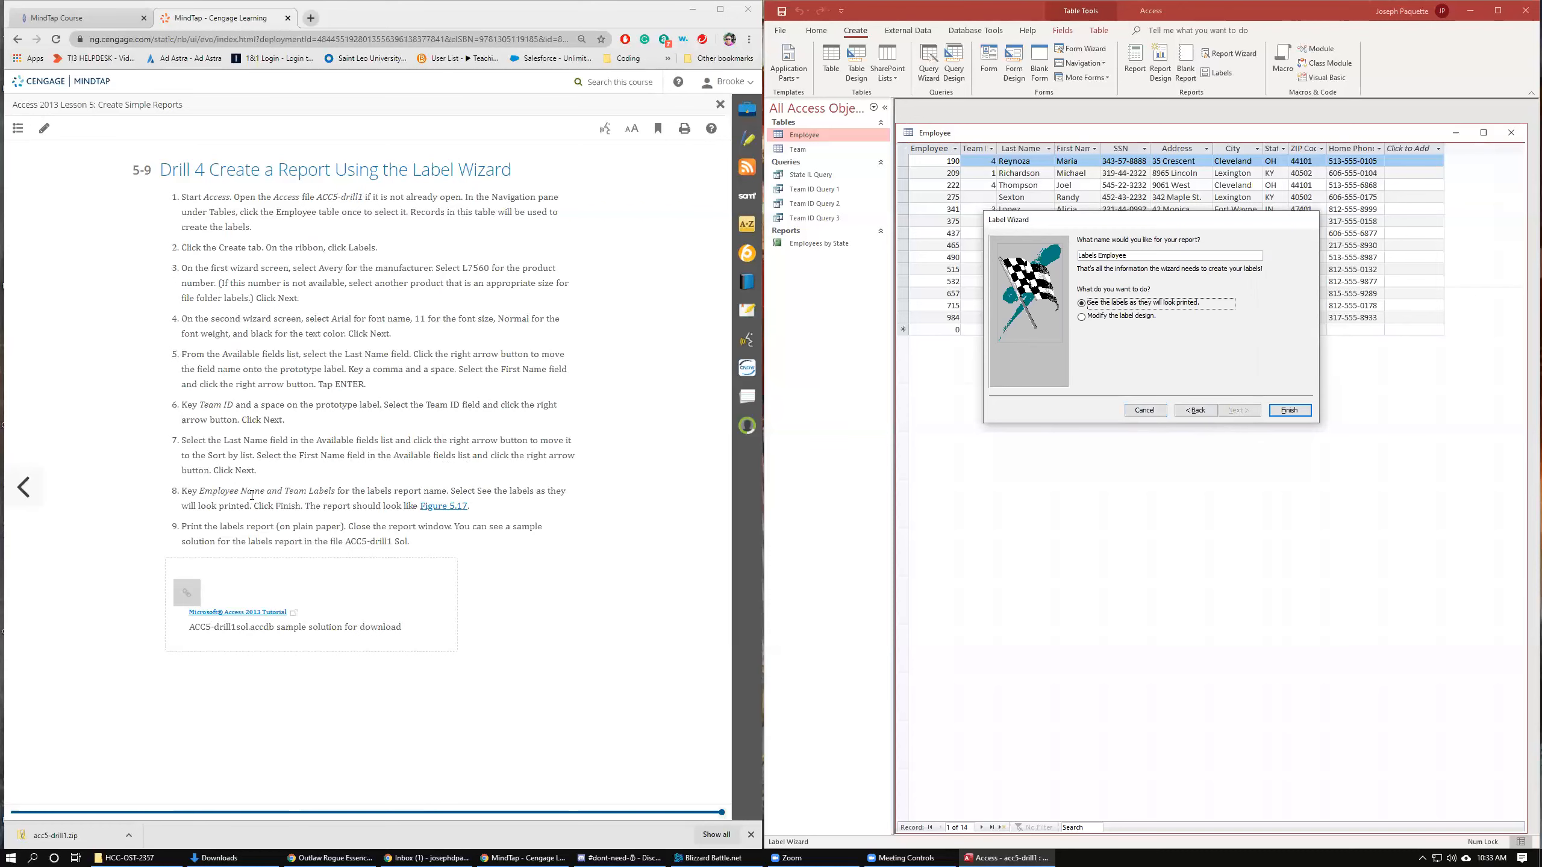
Name the report "Employees Name and Team Labels" and finish the wizard to see the labels as they will look printed
{"action": "left_click_drag", "start_coordinate": [1128, 256], "coordinate": [1070, 257]}
{"action": "type", "text": "Employees Name and Team Labels"}
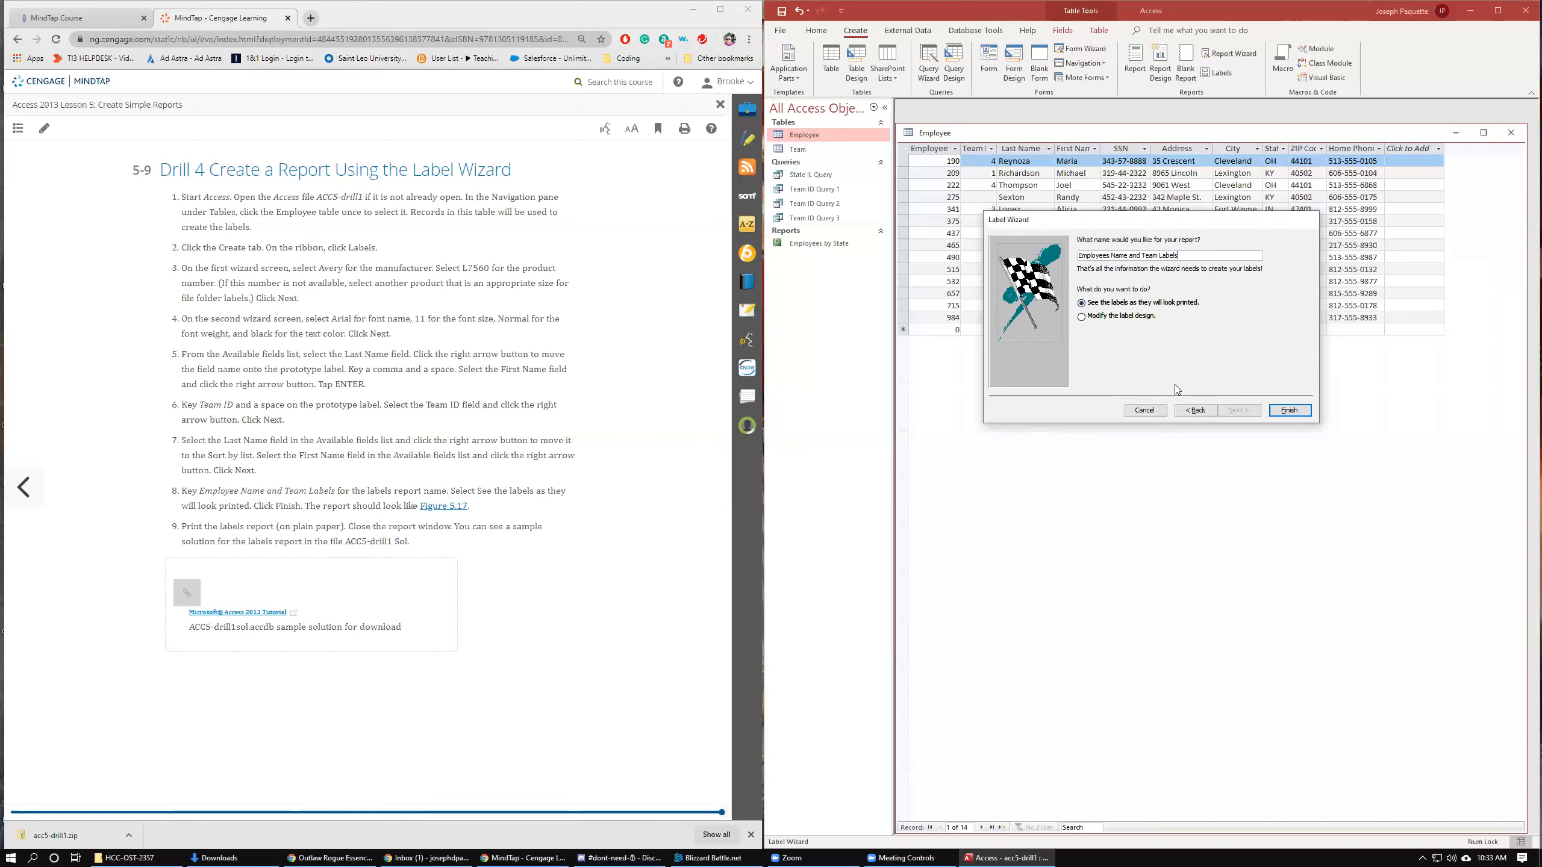
{"action": "left_click", "coordinate": [1290, 411]}
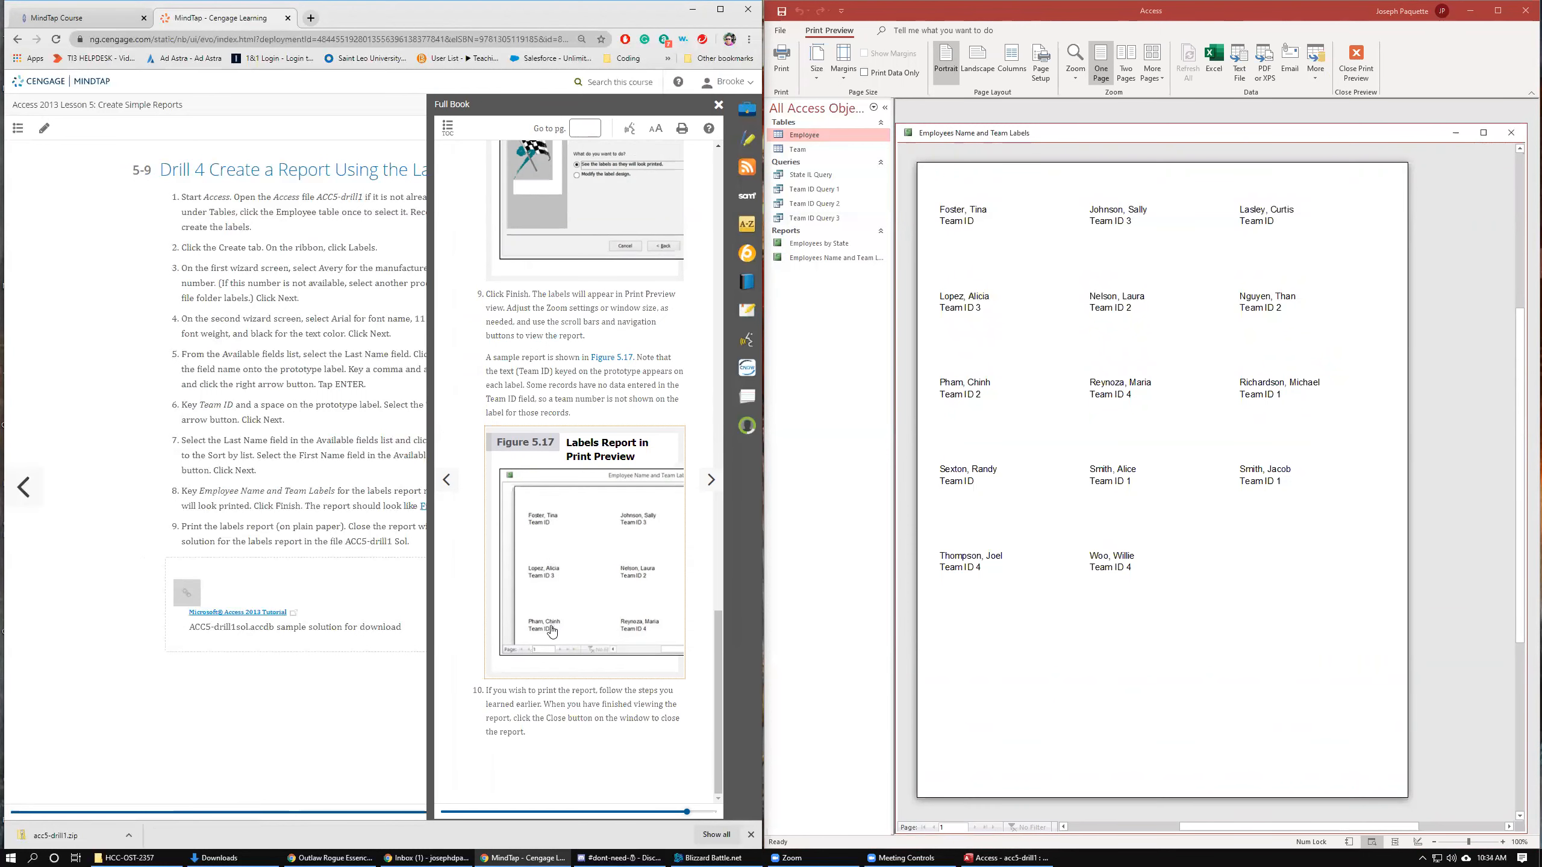
Close the full book pane in the course, the labels report and the Employee table
{"action": "left_click", "coordinate": [747, 281]}
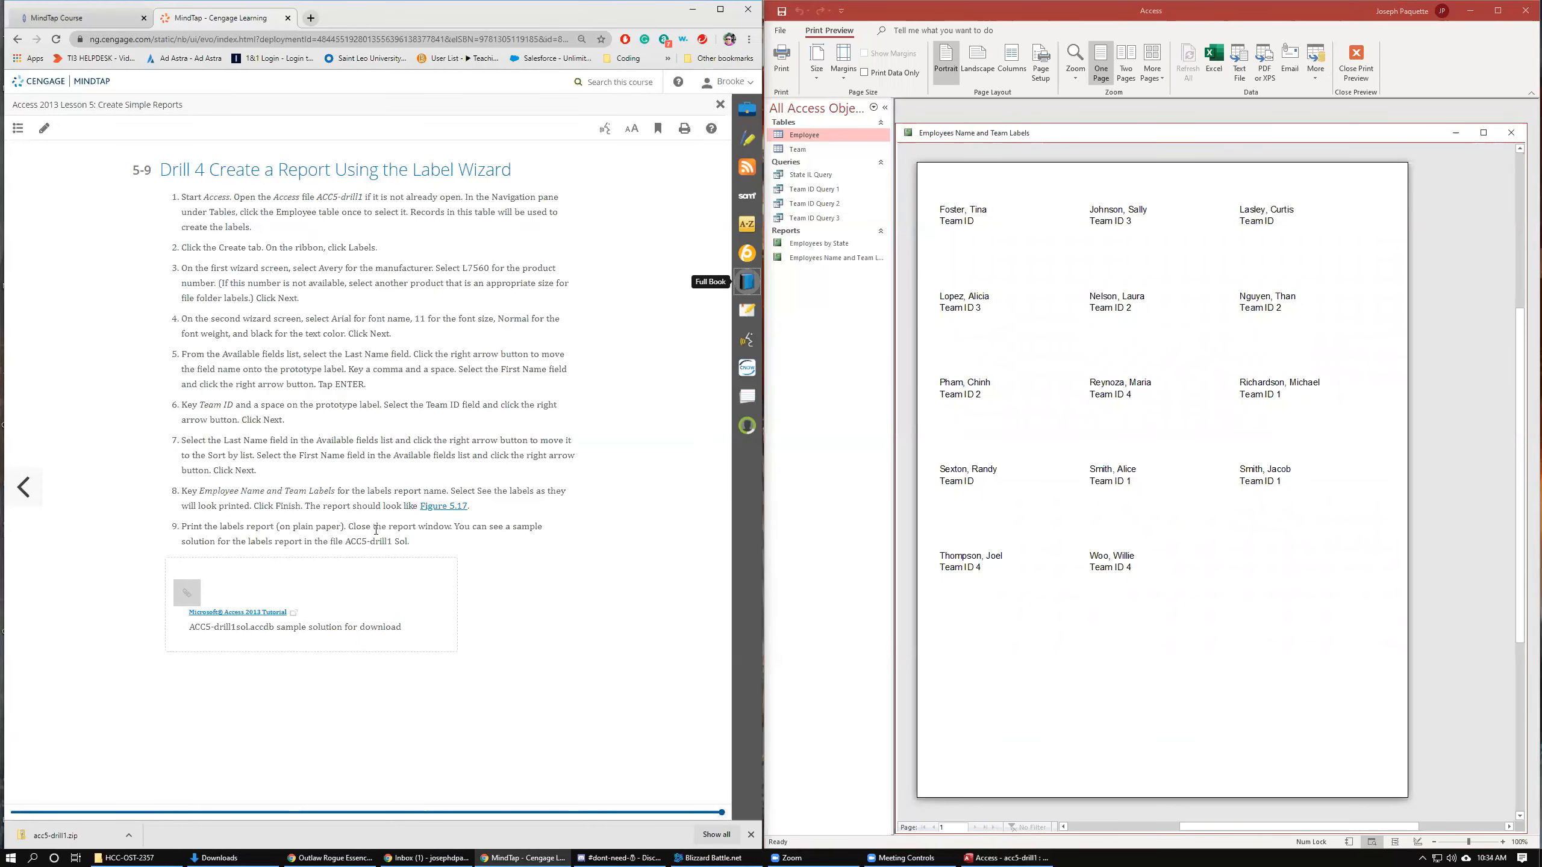
{"action": "left_click", "coordinate": [1511, 132]}
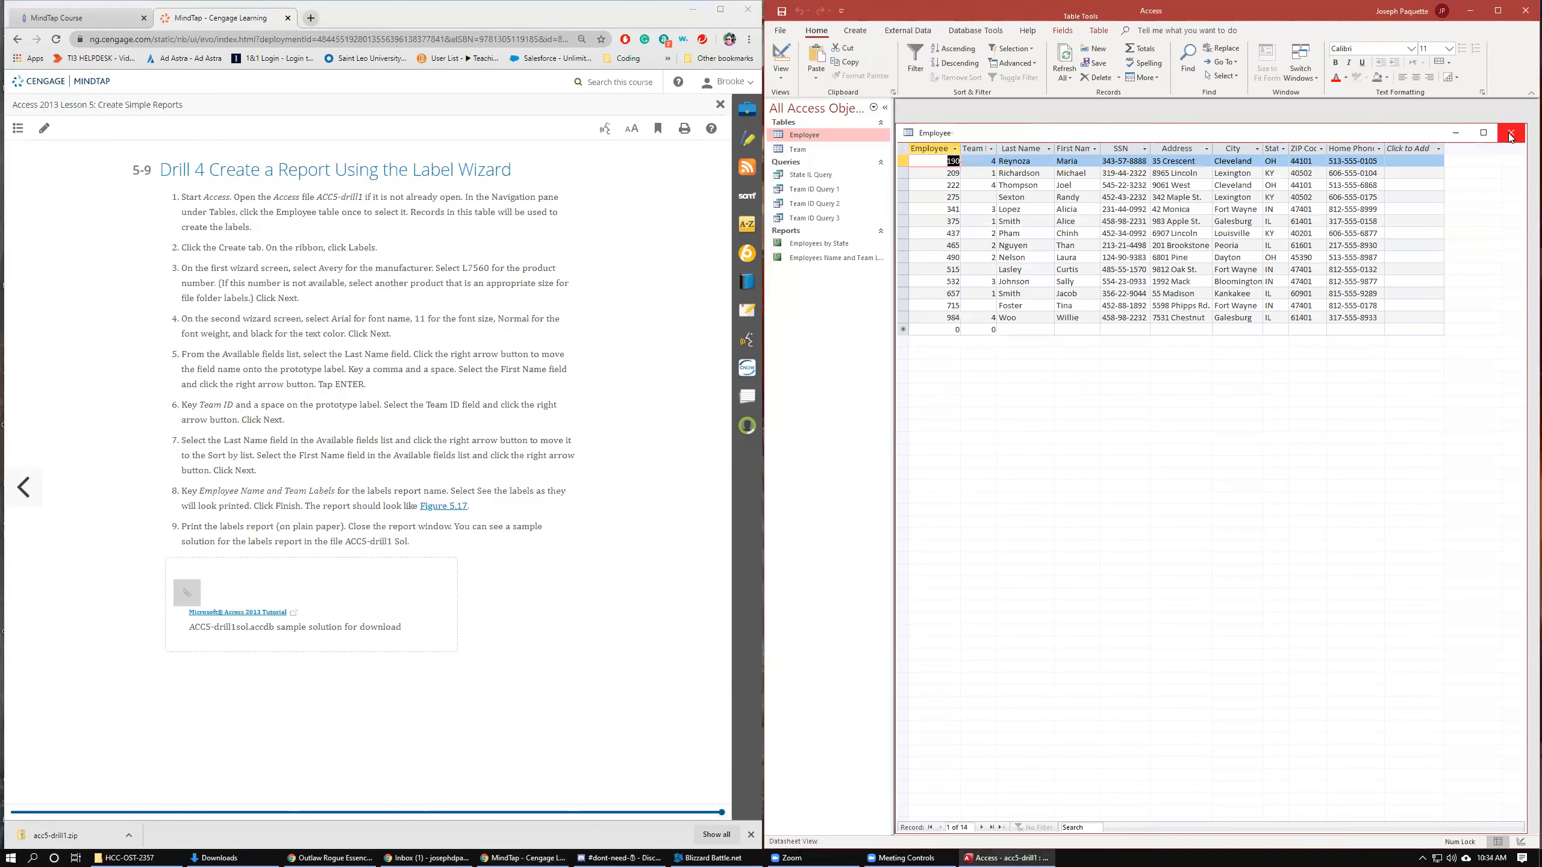
{"action": "left_click", "coordinate": [1512, 133]}
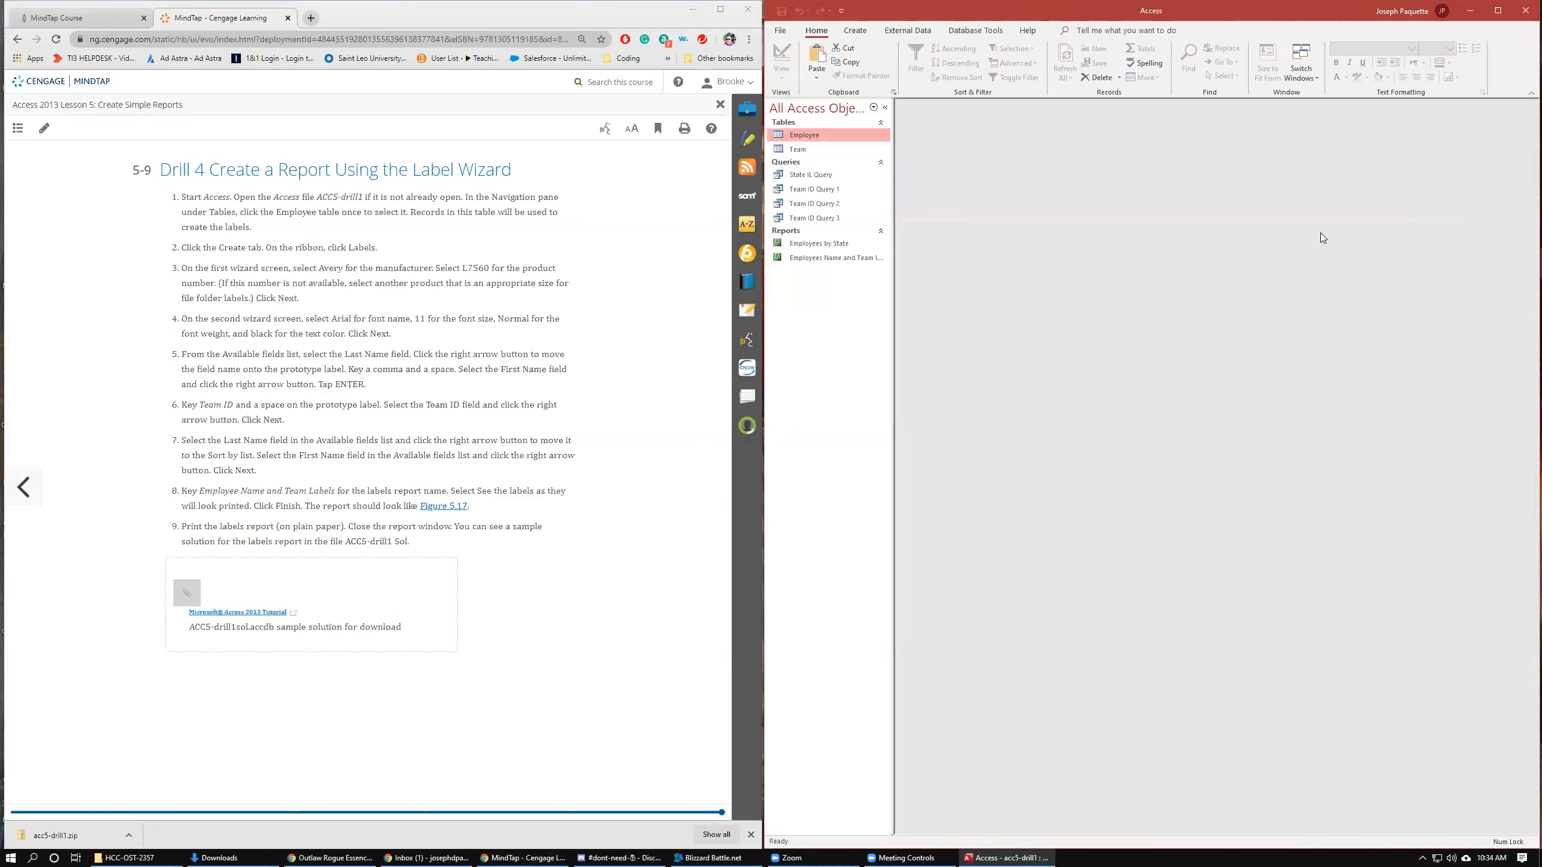